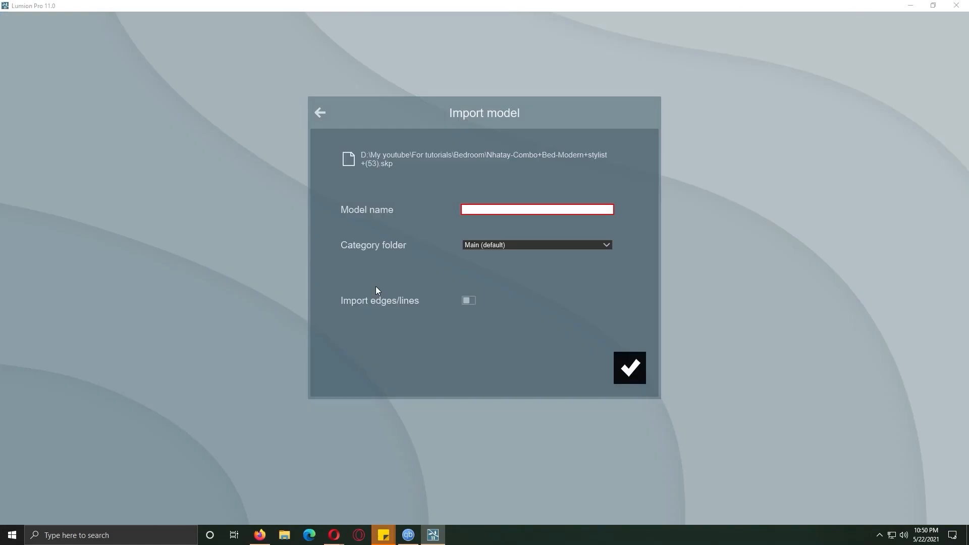
Step: Import the SketchUp file Nhatay-Combo+Bed-Modern+stylist+(53).skp into the Main (default) category folder
{"action": "left_click", "coordinate": [500, 328]}
{"action": "left_click", "coordinate": [629, 368]}
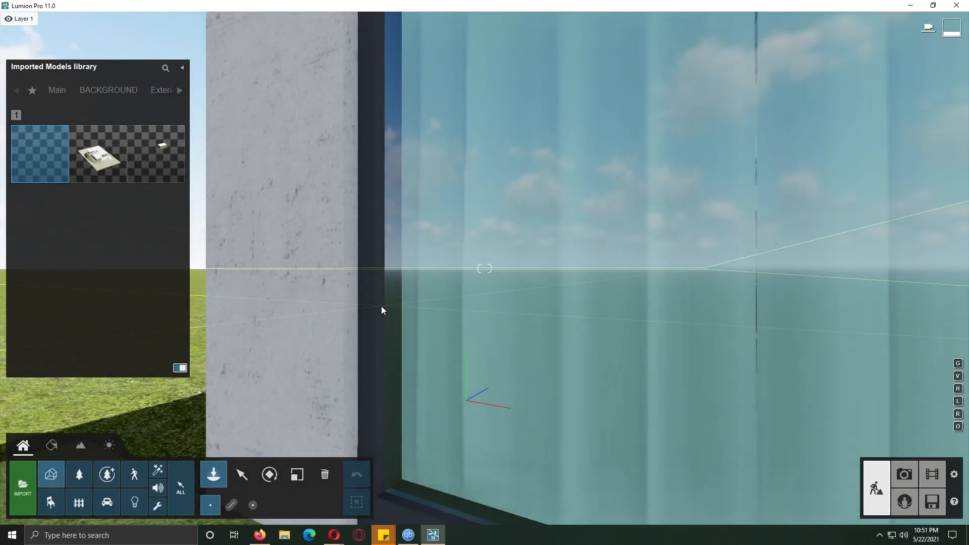
Step: Raise the imported bedroom model vertically so that it sits above the grass terrain
{"action": "key", "text": "a"}
{"action": "key", "text": "d"}
{"action": "key", "text": "w"}
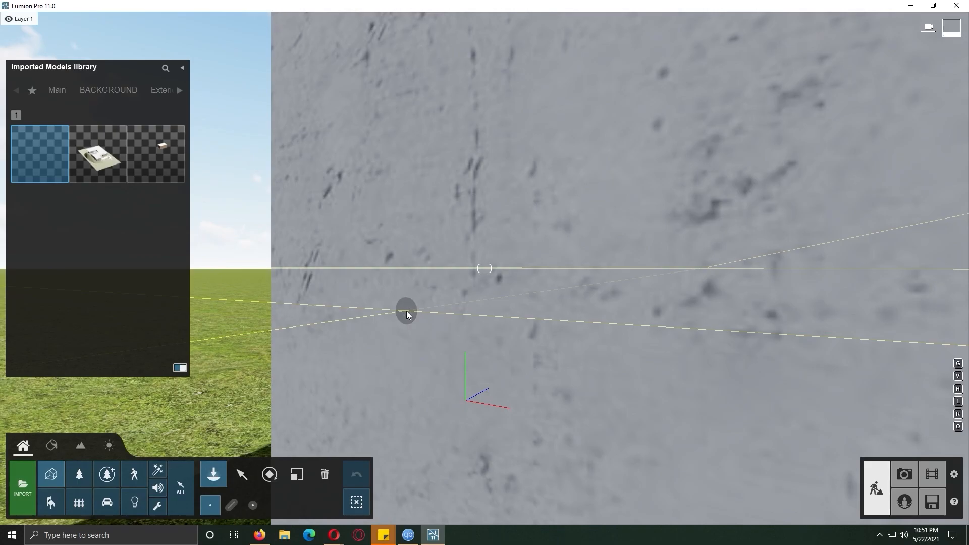
{"action": "key", "text": "a"}
{"action": "right_click_drag", "start_coordinate": [407, 310], "coordinate": [407, 376]}
{"action": "key", "text": "s"}
{"action": "left_click", "coordinate": [243, 473]}
{"action": "key", "text": "d"}
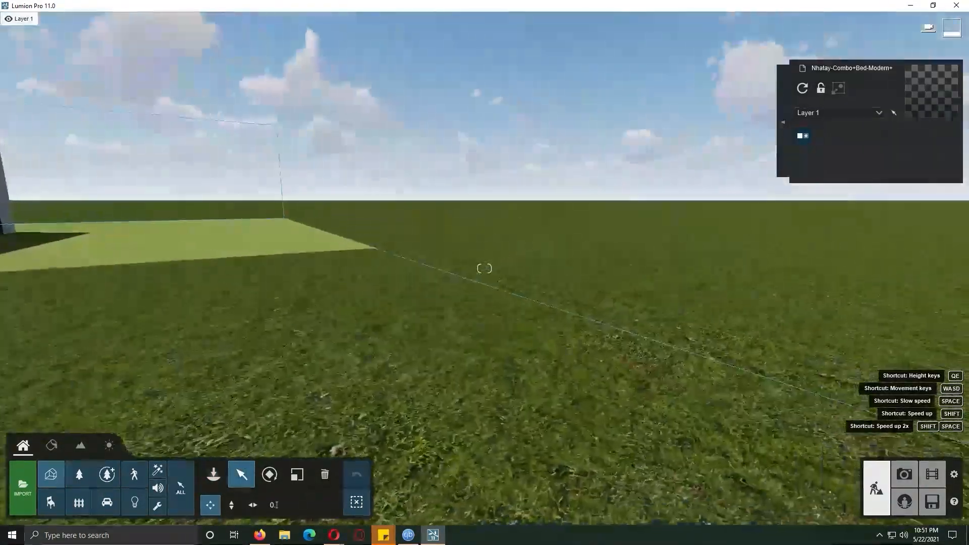
{"action": "right_click_drag", "start_coordinate": [285, 216], "coordinate": [284, 216]}
{"action": "left_click", "coordinate": [232, 505]}
{"action": "left_click_drag", "start_coordinate": [295, 272], "coordinate": [404, 272]}
{"action": "right_click_drag", "start_coordinate": [405, 272], "coordinate": [405, 273]}
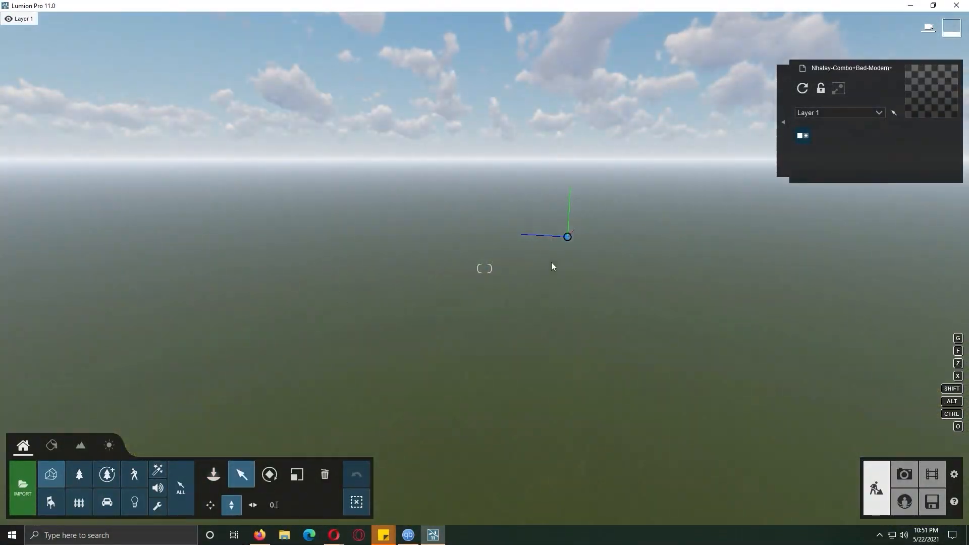
{"action": "right_click_drag", "start_coordinate": [555, 253], "coordinate": [559, 249]}
{"action": "right_click_drag", "start_coordinate": [484, 268], "coordinate": [484, 268]}
{"action": "left_click", "coordinate": [408, 294]}
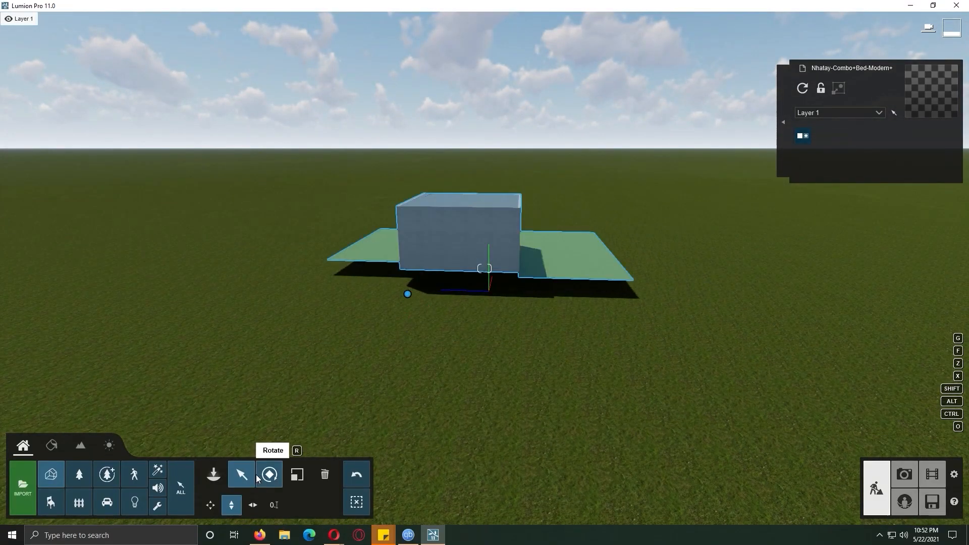
Step: Frame the bed from its foot end inside the room and store that camera view in photo slot 2
{"action": "right_click_drag", "start_coordinate": [462, 392], "coordinate": [461, 354]}
{"action": "key", "text": "w"}
{"action": "left_click", "coordinate": [904, 474]}
{"action": "right_click_drag", "start_coordinate": [579, 201], "coordinate": [578, 202]}
{"action": "key", "text": "w"}
{"action": "key", "text": "e"}
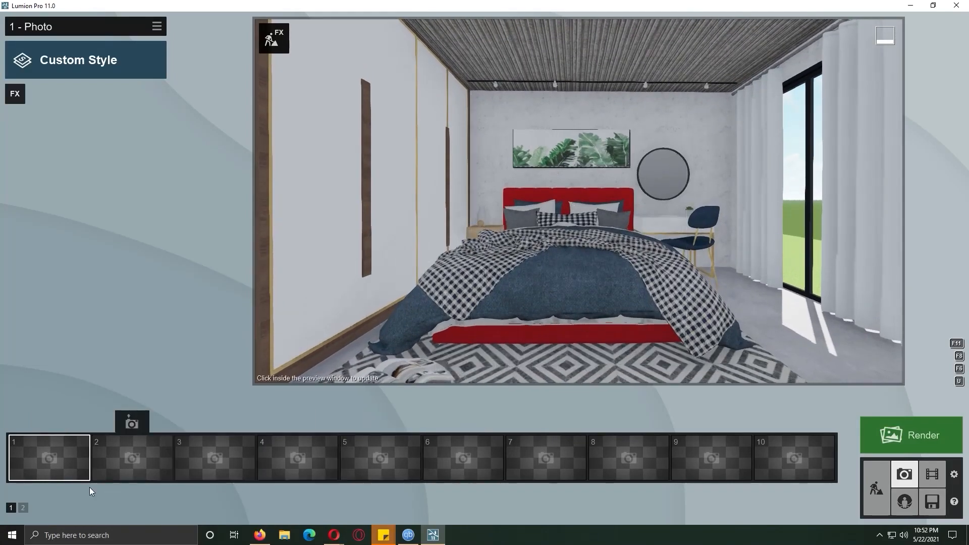
{"action": "left_click", "coordinate": [132, 423]}
Step: Apply the indoor fabric Polii Fabric Denim 003 2k to the blue bed cover and its matching pillows
{"action": "left_click", "coordinate": [877, 487]}
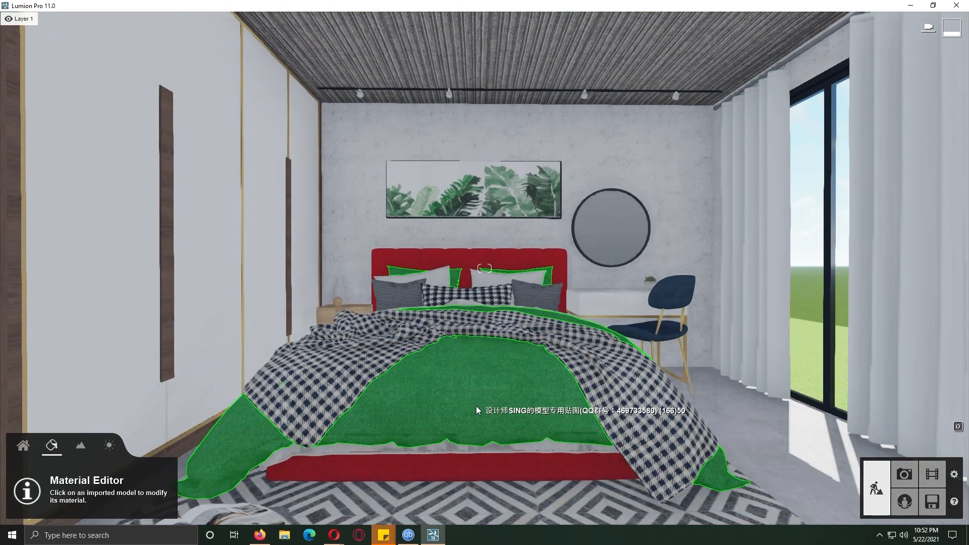
{"action": "left_click", "coordinate": [476, 410]}
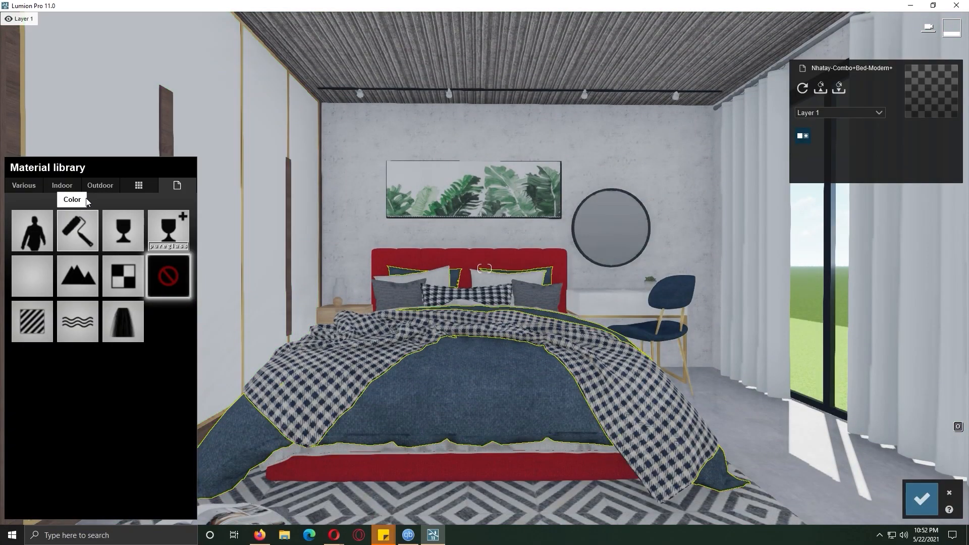
{"action": "left_click", "coordinate": [64, 185]}
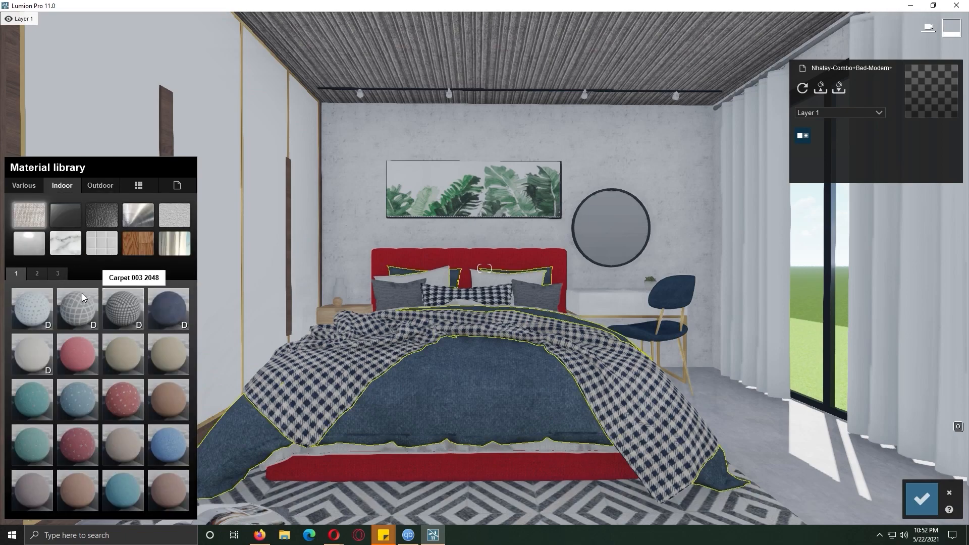
{"action": "left_click", "coordinate": [37, 274]}
{"action": "left_click", "coordinate": [179, 449]}
Step: Apply Evermotion Fabric 002 2048 to the checkered throw blanket and the houndstooth pillow in the middle of the bed
{"action": "left_click", "coordinate": [289, 422]}
{"action": "left_click", "coordinate": [64, 185]}
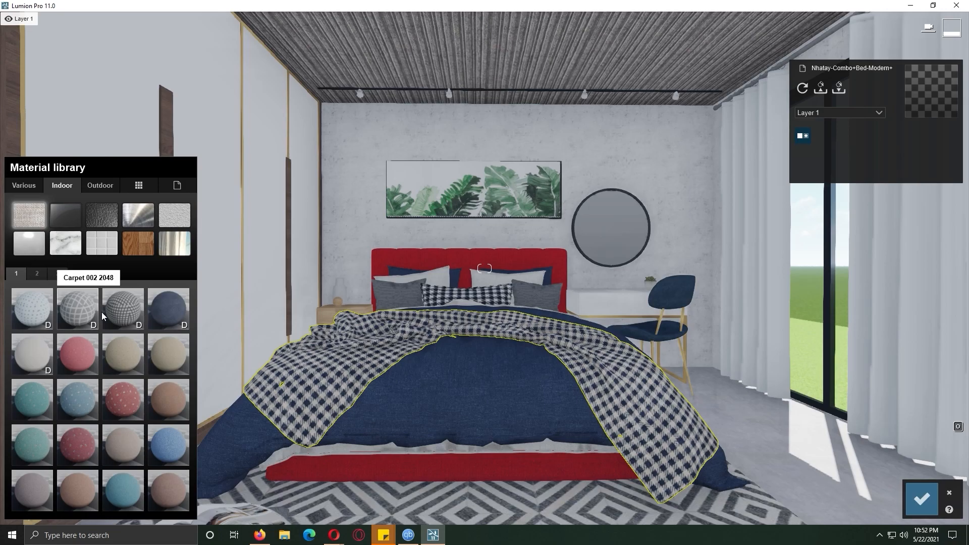
{"action": "left_click", "coordinate": [35, 274]}
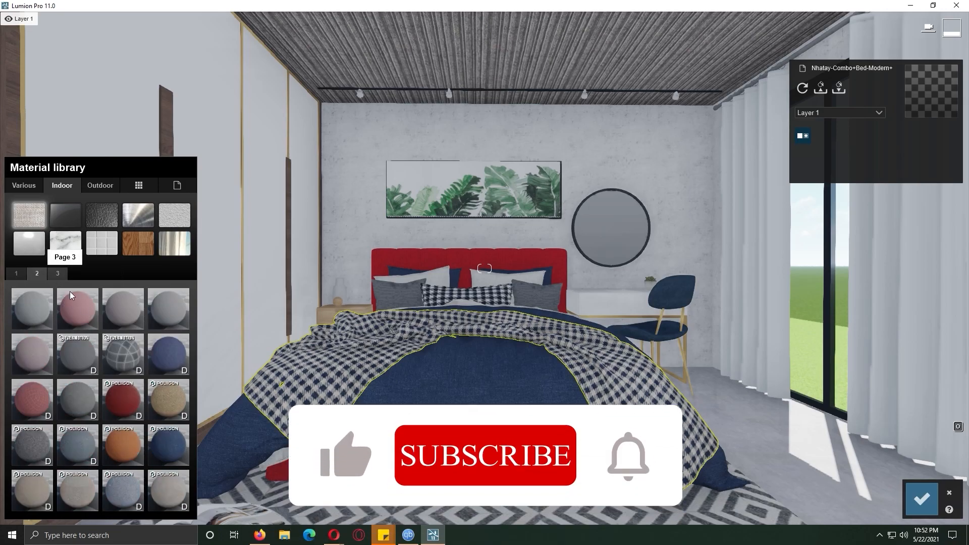
{"action": "left_click", "coordinate": [120, 364]}
{"action": "key", "text": "w"}
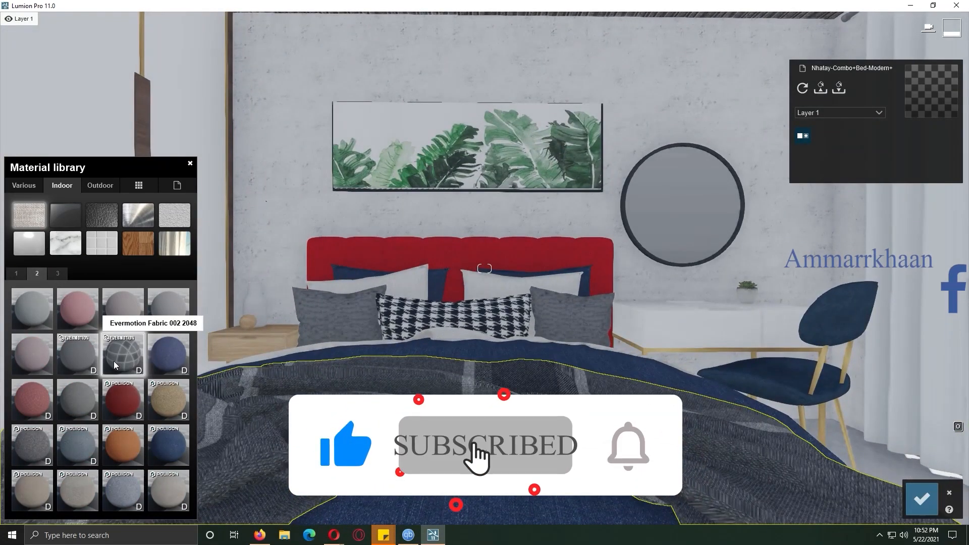
{"action": "left_click", "coordinate": [114, 361]}
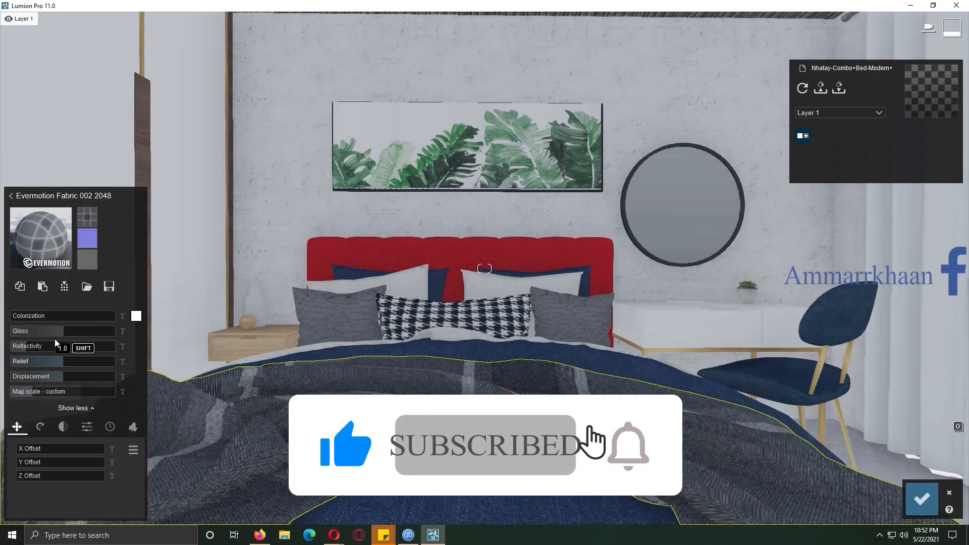
{"action": "left_click", "coordinate": [432, 325]}
{"action": "left_click", "coordinate": [79, 224]}
Step: Apply the light-blue patterned indoor fabric to the two grey side pillows
{"action": "left_click", "coordinate": [329, 323]}
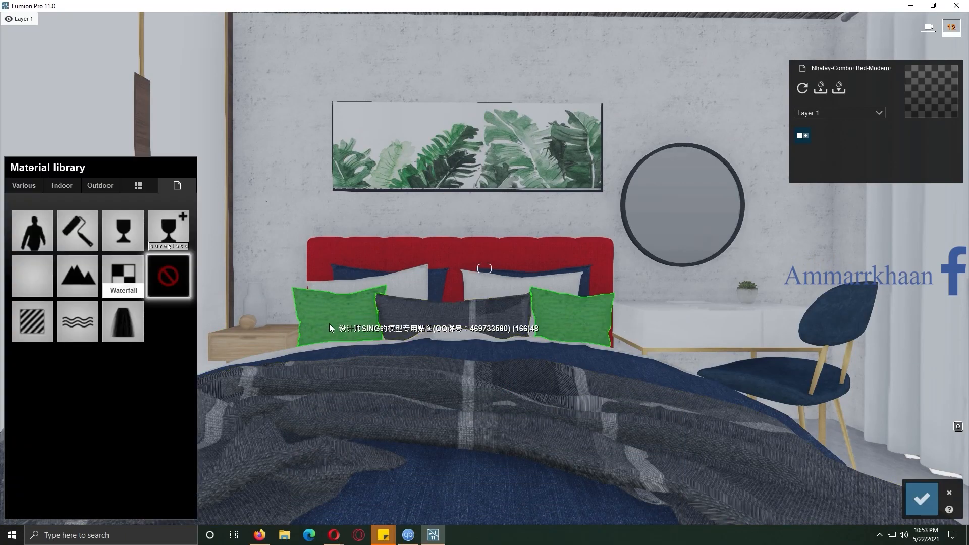
{"action": "left_click", "coordinate": [62, 185]}
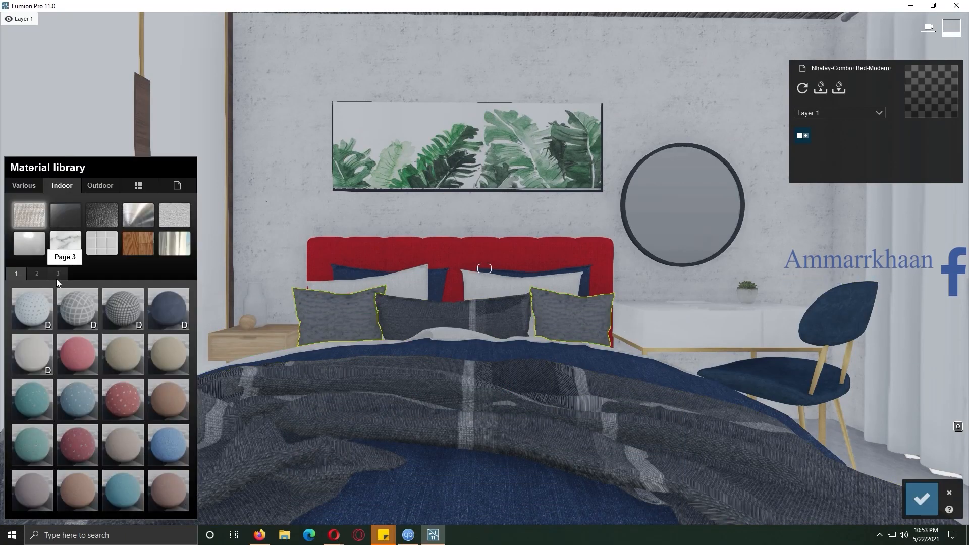
{"action": "left_click", "coordinate": [29, 316]}
Step: Try Polii Fabric WeaveCouch 001 2K on the white pillows and bed sheet
{"action": "left_click", "coordinate": [422, 280]}
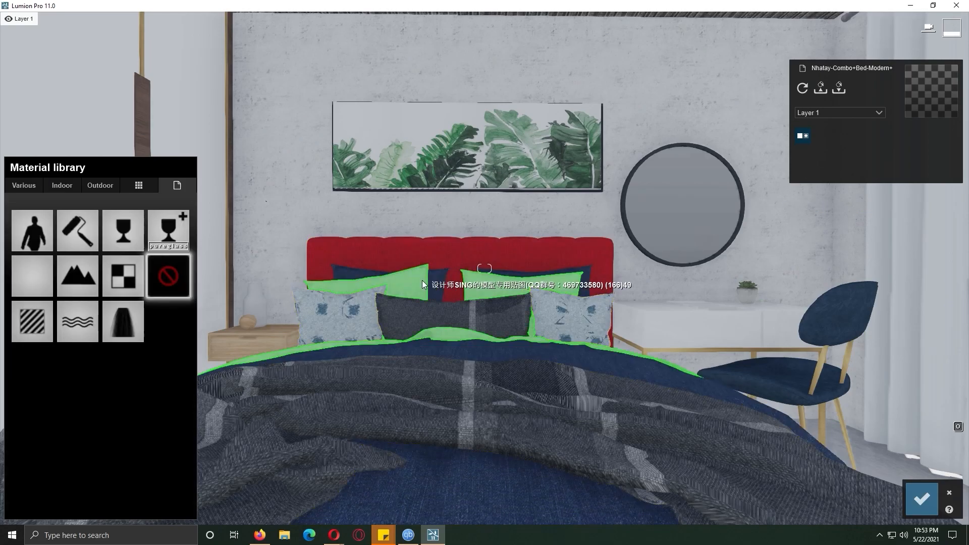
{"action": "left_click", "coordinate": [69, 185]}
{"action": "left_click", "coordinate": [55, 274]}
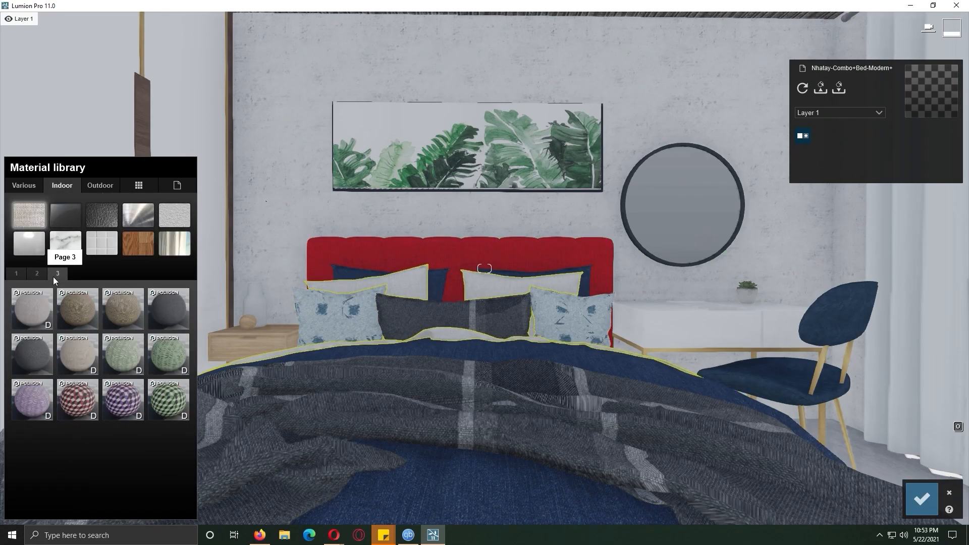
{"action": "left_click", "coordinate": [74, 354]}
{"action": "right_click_drag", "start_coordinate": [385, 283], "coordinate": [386, 355]}
{"action": "scroll", "coordinate": [385, 354], "scroll_direction": "up", "scroll_amount": 4}
{"action": "left_click", "coordinate": [39, 316]}
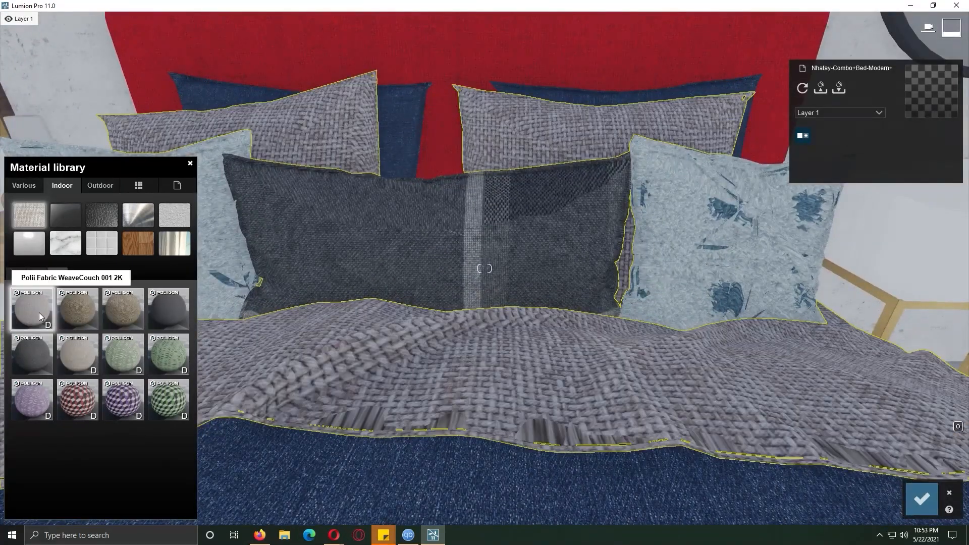
Step: Apply Polii Fabric SuedePatchy 001 2K to the light pillows and bed sheet, and set its white colorization to about half
{"action": "left_click", "coordinate": [39, 274]}
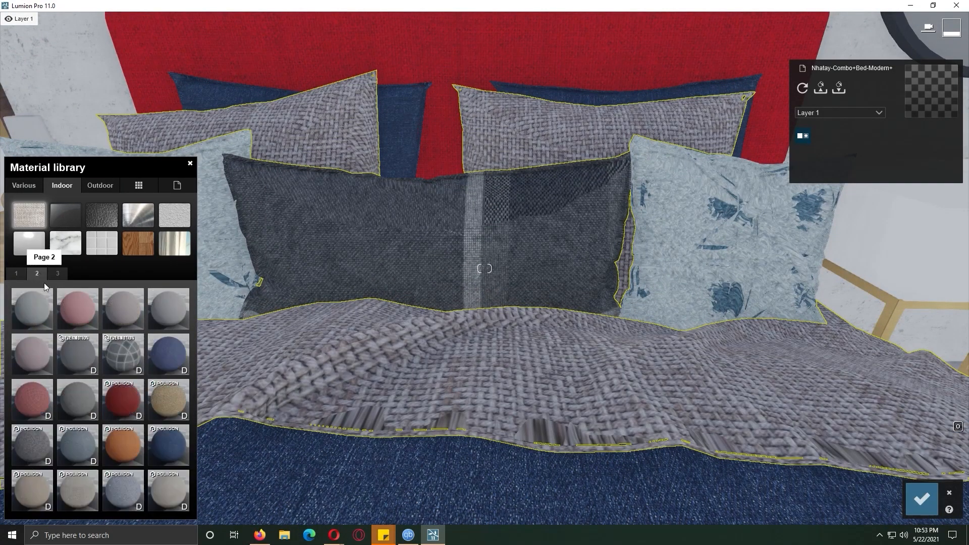
{"action": "left_click", "coordinate": [165, 495]}
{"action": "left_click", "coordinate": [170, 496]}
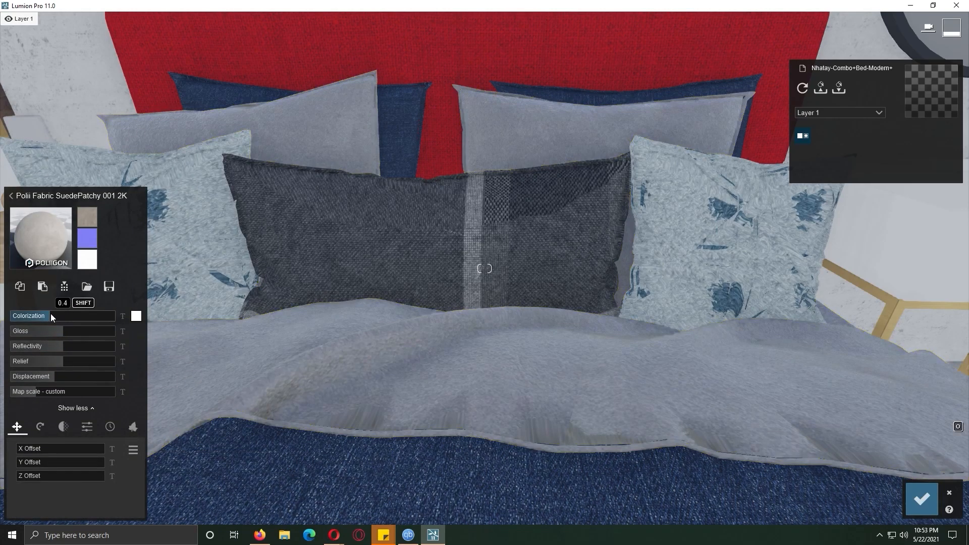
{"action": "left_click_drag", "start_coordinate": [78, 314], "coordinate": [74, 316]}
{"action": "key", "text": "s"}
{"action": "right_click_drag", "start_coordinate": [242, 313], "coordinate": [313, 283]}
{"action": "right_click_drag", "start_coordinate": [484, 269], "coordinate": [525, 309]}
{"action": "left_click_drag", "start_coordinate": [67, 320], "coordinate": [55, 318]}
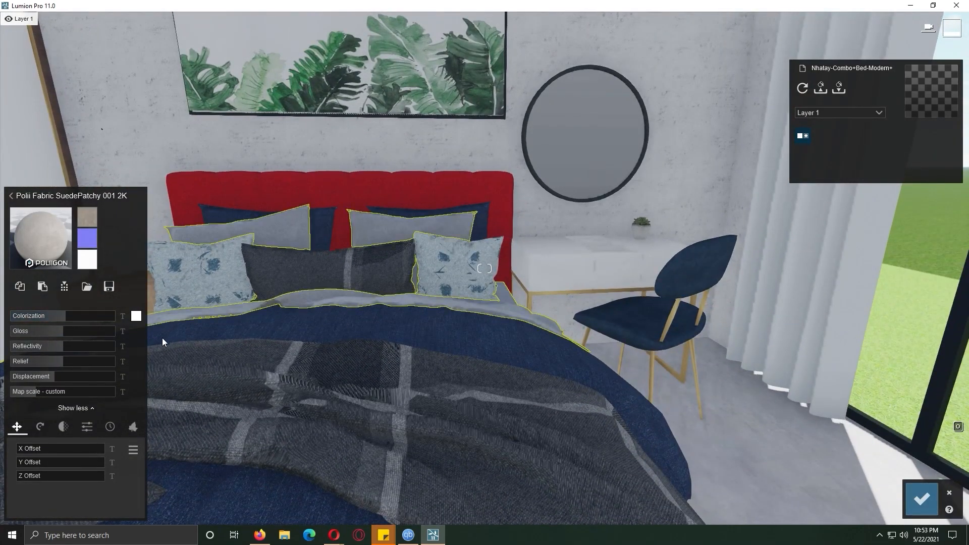
Step: Copy the denim material from the bed cover and paste it onto the chair's seat and backrest
{"action": "left_click", "coordinate": [576, 363]}
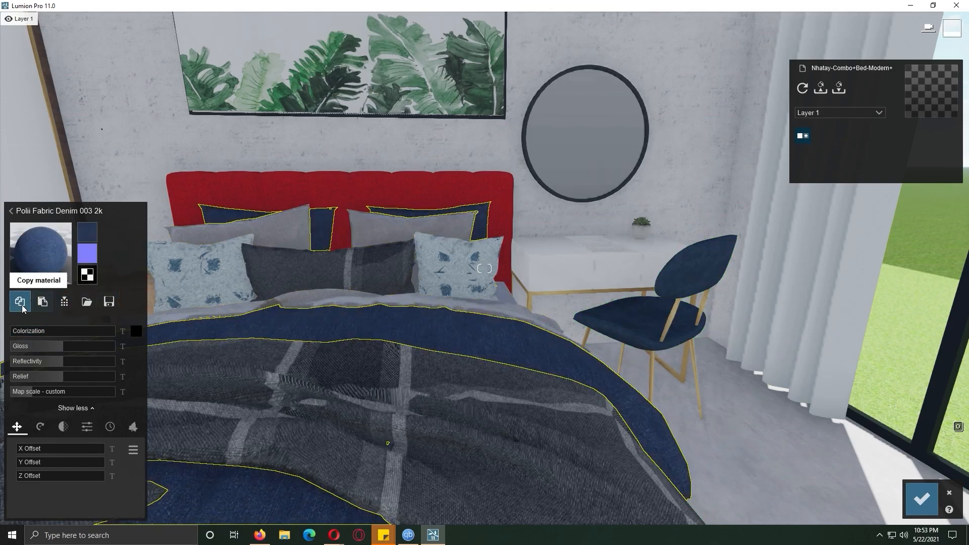
{"action": "left_click", "coordinate": [20, 301]}
{"action": "left_click", "coordinate": [595, 327]}
{"action": "left_click", "coordinate": [78, 231]}
{"action": "left_click", "coordinate": [41, 389]}
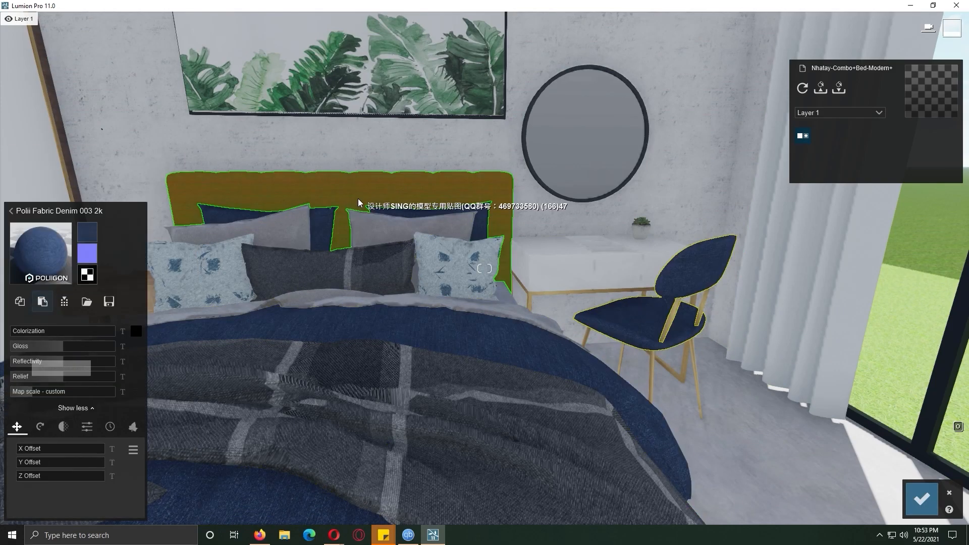
Step: Try a brown indoor leather material on the red headboard and bed base
{"action": "left_click", "coordinate": [357, 201]}
{"action": "left_click", "coordinate": [60, 188]}
{"action": "left_click", "coordinate": [101, 215]}
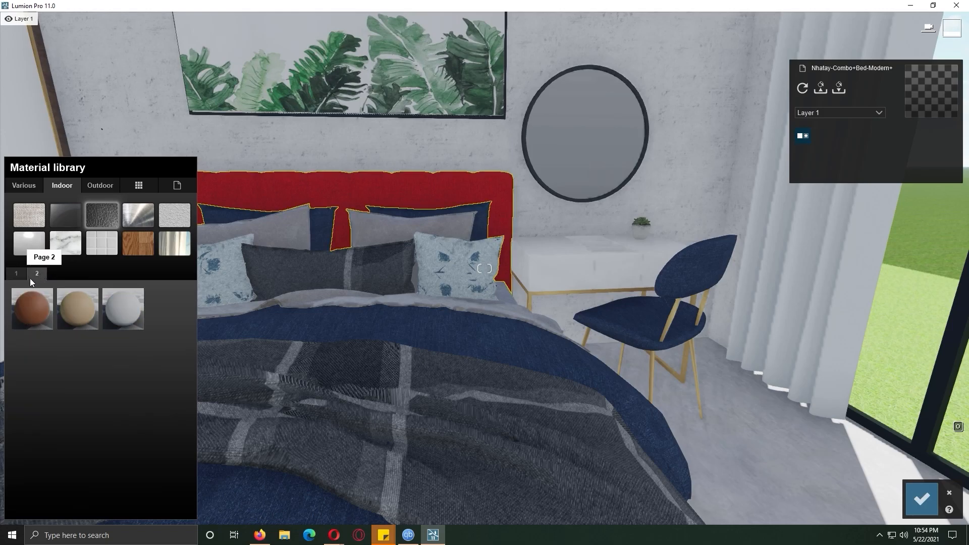
{"action": "left_click", "coordinate": [120, 506]}
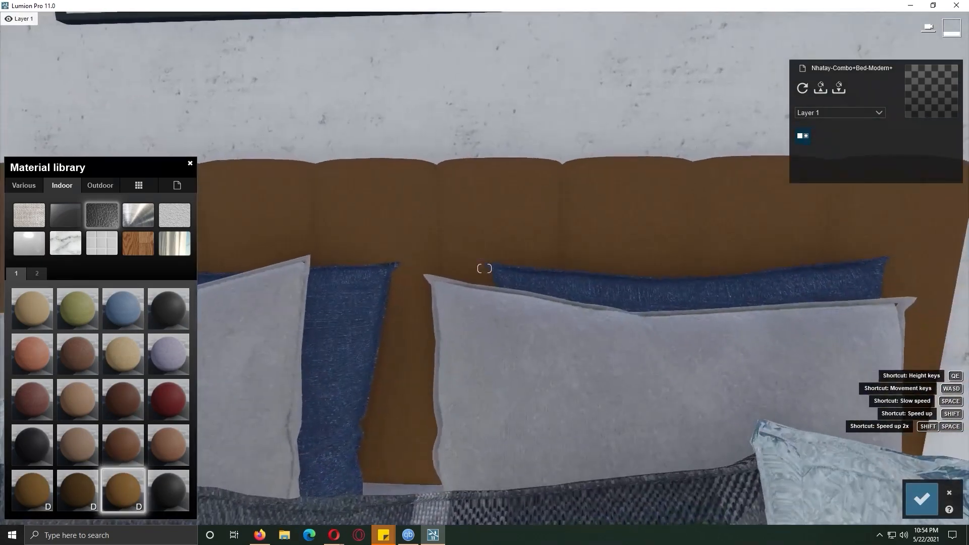
Step: Try dark fabrics such as Polii Fabric Wool 002 2k on the headboard and bed base, and settle on the grey woven indoor fabric
{"action": "left_click", "coordinate": [28, 215]}
{"action": "left_click", "coordinate": [58, 273]}
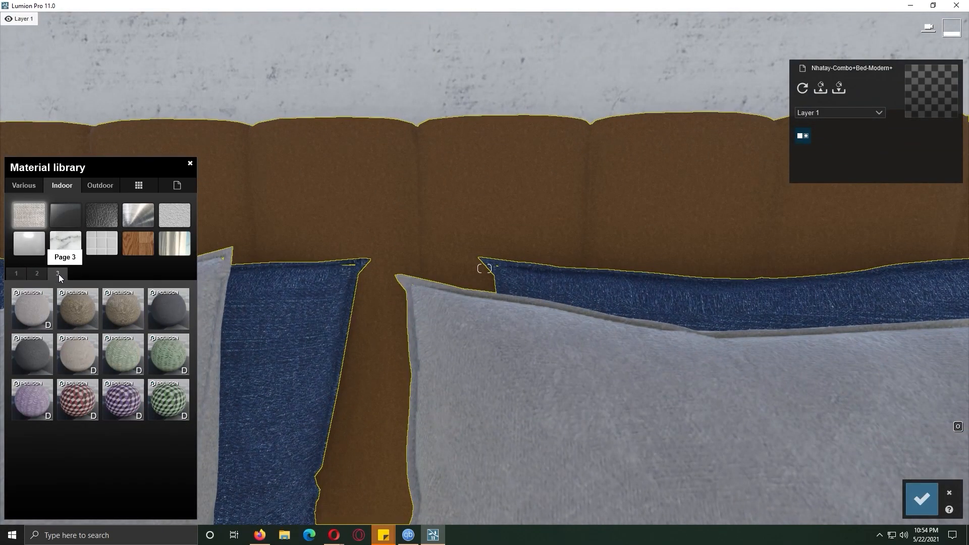
{"action": "left_click", "coordinate": [172, 318]}
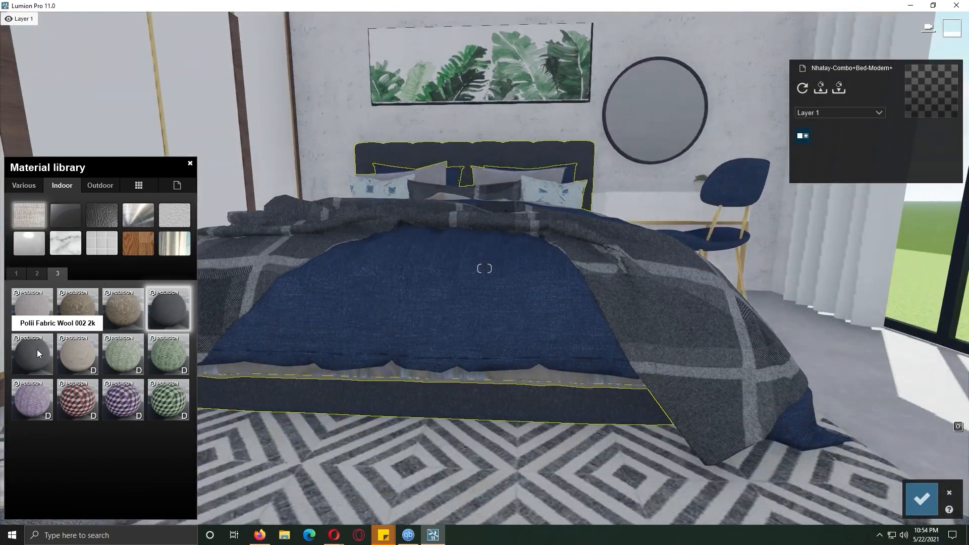
{"action": "left_click", "coordinate": [32, 362]}
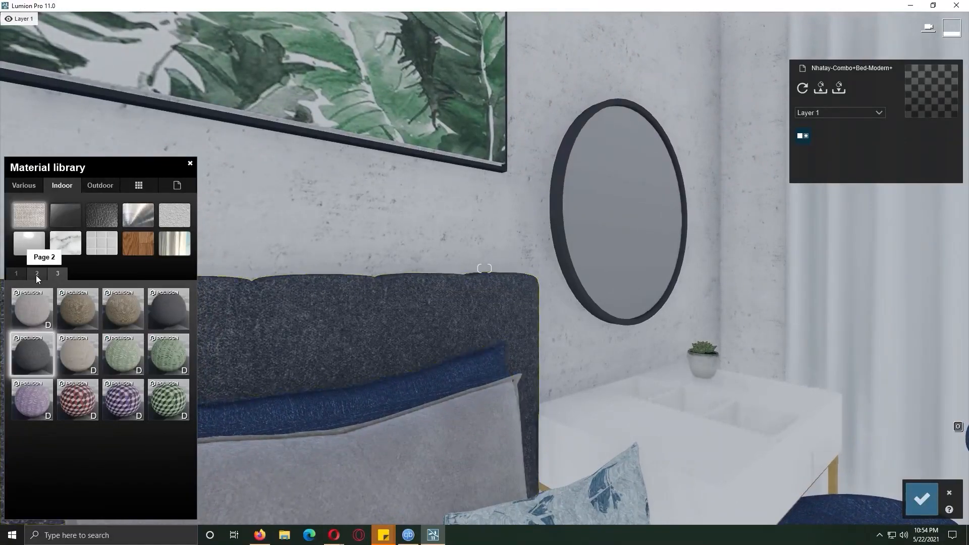
{"action": "left_click", "coordinate": [37, 273]}
{"action": "left_click", "coordinate": [74, 399]}
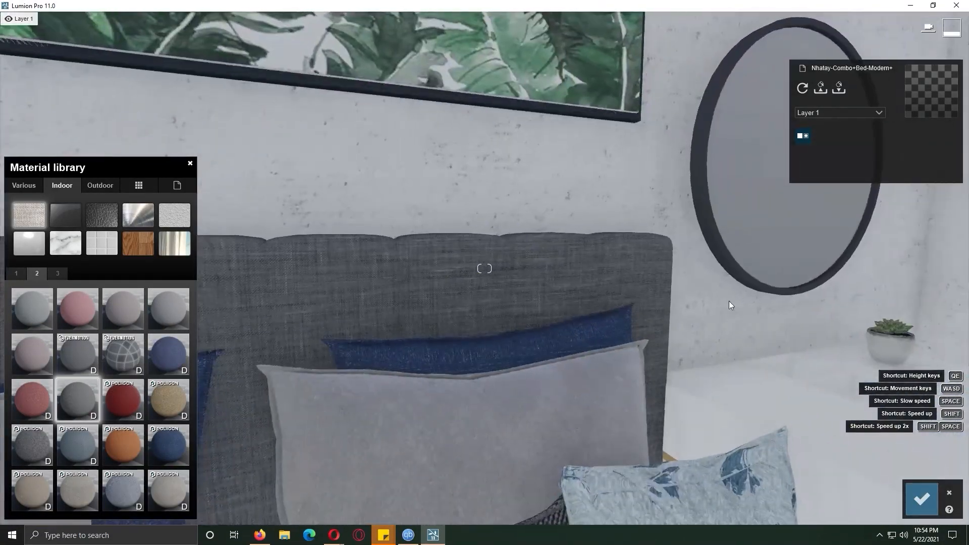
Step: Apply the indoor metal Chrome to the glass of the round wall mirror
{"action": "left_click", "coordinate": [747, 242]}
{"action": "left_click", "coordinate": [62, 185]}
{"action": "left_click", "coordinate": [138, 215]}
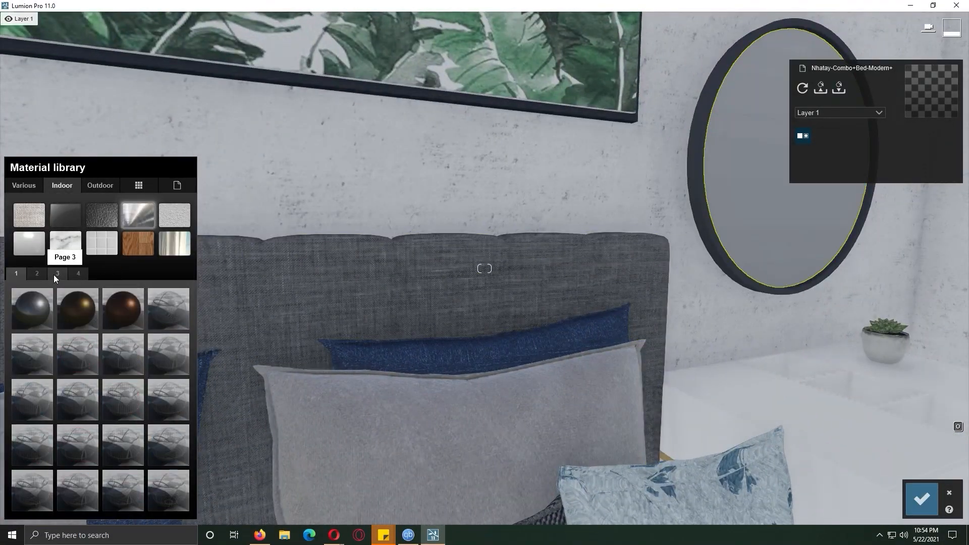
{"action": "left_click", "coordinate": [54, 274]}
{"action": "left_click", "coordinate": [164, 441]}
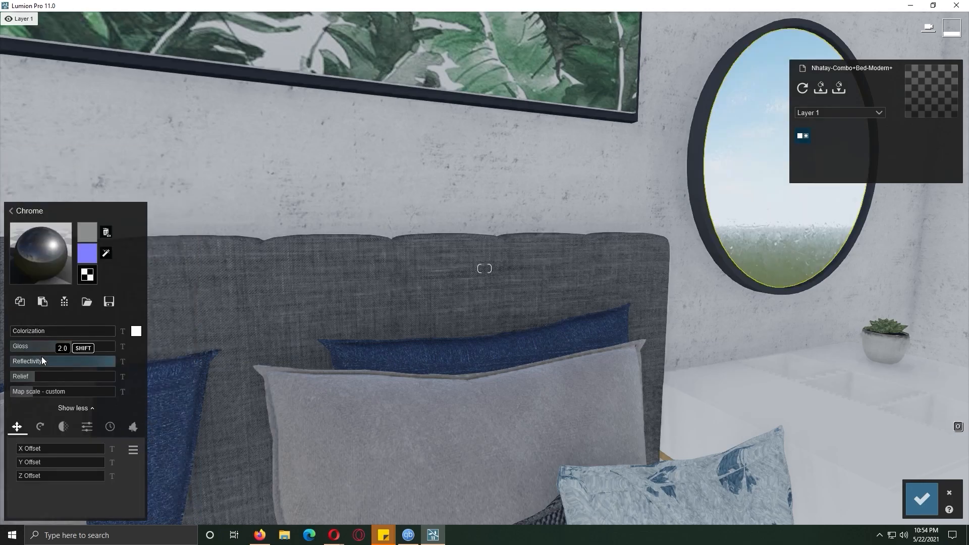
Step: Apply a sheer white curtain material with a geometric pattern to the window curtains
{"action": "right_click_drag", "start_coordinate": [323, 272], "coordinate": [541, 275]}
{"action": "left_click", "coordinate": [541, 276]}
{"action": "left_click", "coordinate": [68, 188]}
{"action": "left_click", "coordinate": [174, 243]}
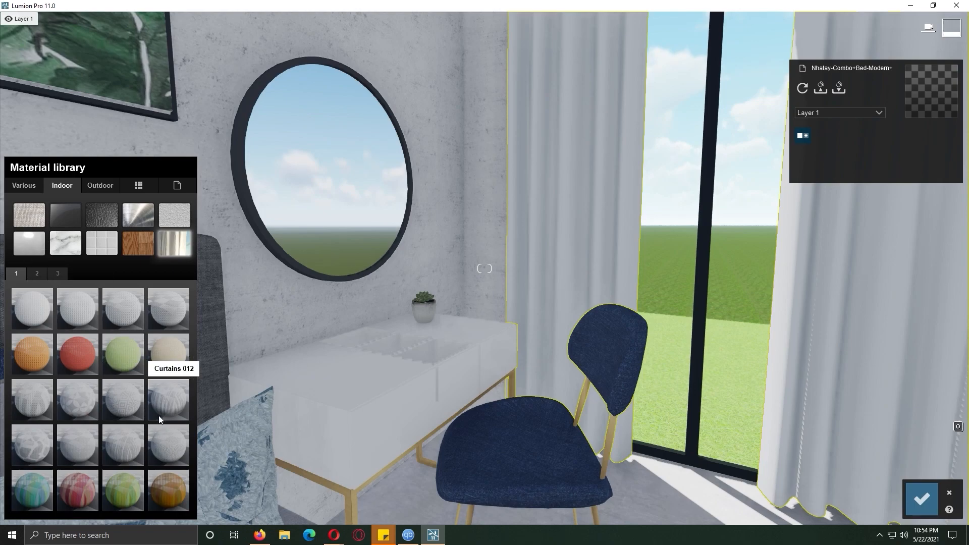
{"action": "left_click", "coordinate": [21, 434]}
Step: Apply Plastic 010 to the window frame and set its black colorization to the maximum
{"action": "left_click", "coordinate": [696, 367]}
{"action": "left_click", "coordinate": [68, 188]}
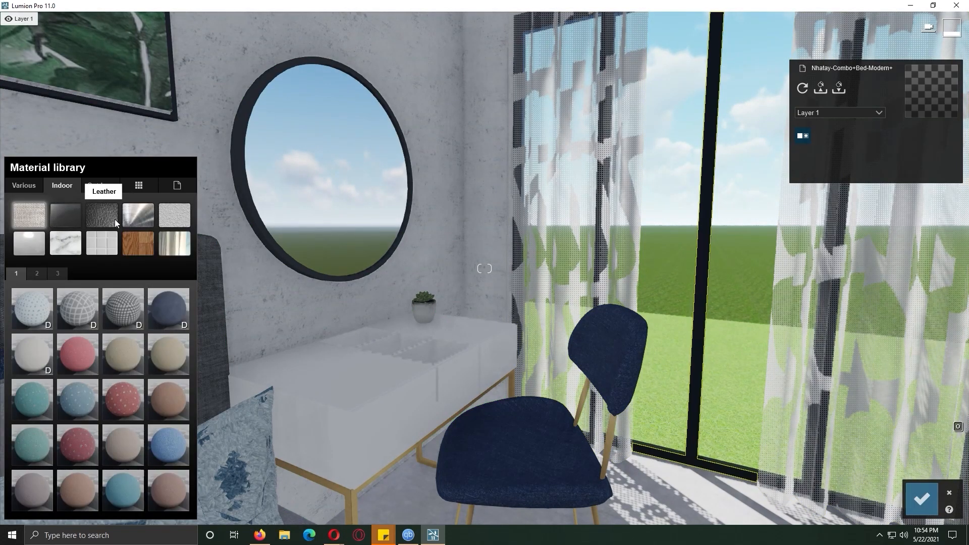
{"action": "left_click", "coordinate": [33, 249]}
{"action": "left_click", "coordinate": [162, 315]}
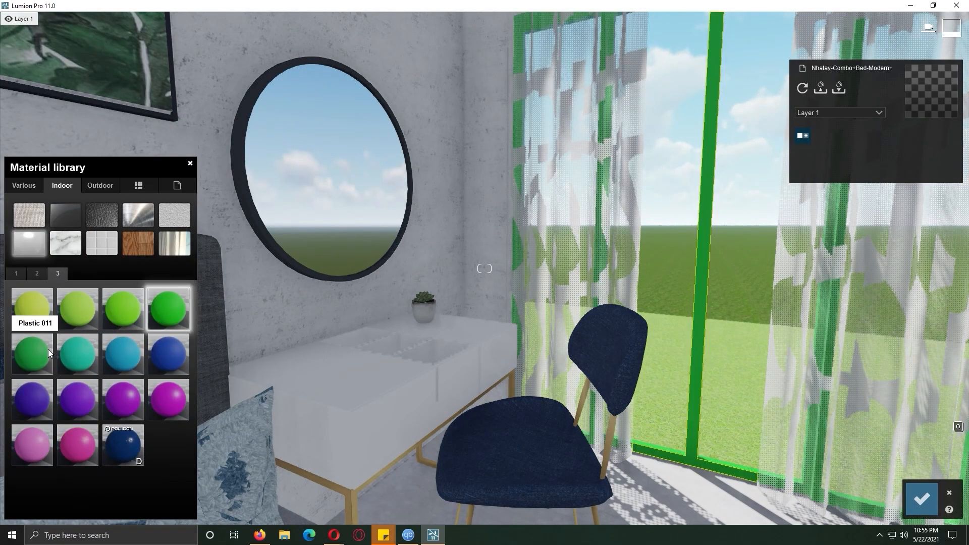
{"action": "left_click", "coordinate": [139, 335]}
{"action": "left_click", "coordinate": [168, 403]}
{"action": "left_click_drag", "start_coordinate": [62, 331], "coordinate": [116, 331]}
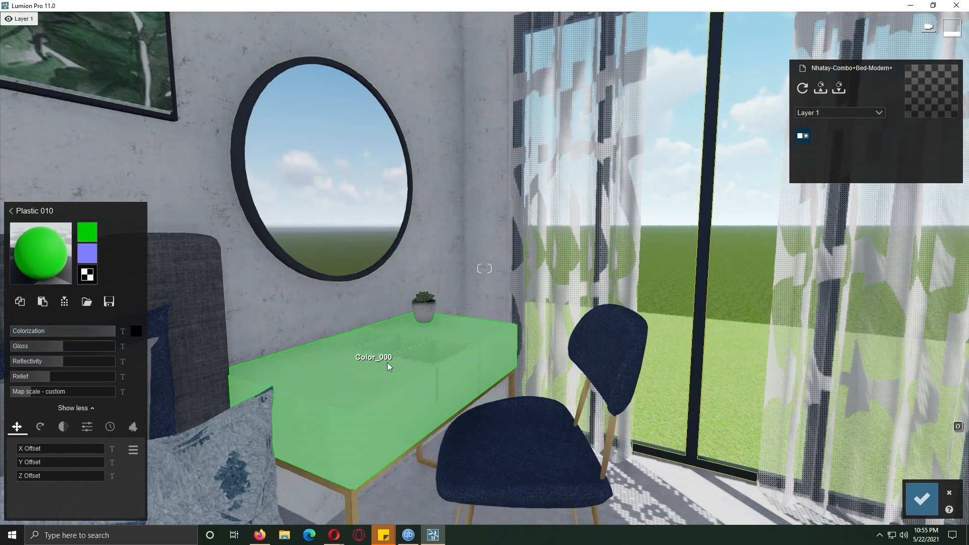
Step: Assign a material from the library to the window panes between the sheer curtains
{"action": "left_click", "coordinate": [661, 428]}
{"action": "left_click", "coordinate": [51, 308]}
{"action": "left_click", "coordinate": [78, 453]}
Step: Try dark indoor woods such as Wood Floor 013a 1024 on the wardrobe's side panels and handles
{"action": "right_click_drag", "start_coordinate": [484, 268], "coordinate": [283, 177]}
{"action": "key", "text": "s"}
{"action": "left_click", "coordinate": [252, 310]}
{"action": "left_click", "coordinate": [61, 185]}
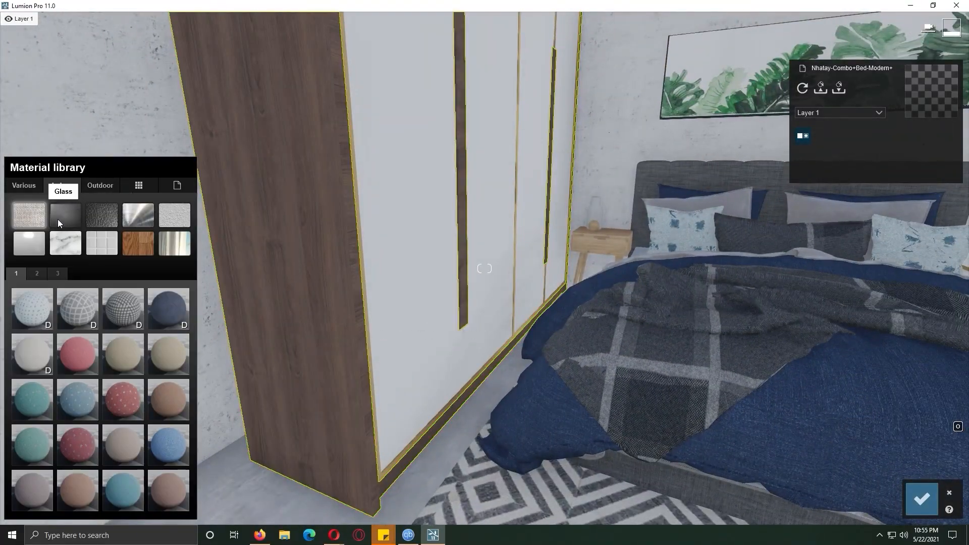
{"action": "left_click", "coordinate": [132, 241]}
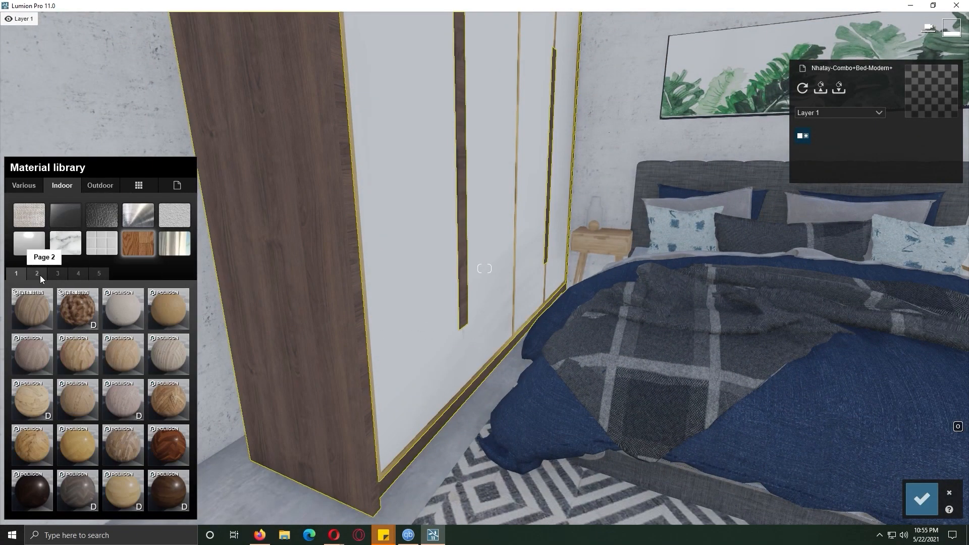
{"action": "left_click", "coordinate": [40, 274]}
{"action": "left_click", "coordinate": [53, 277]}
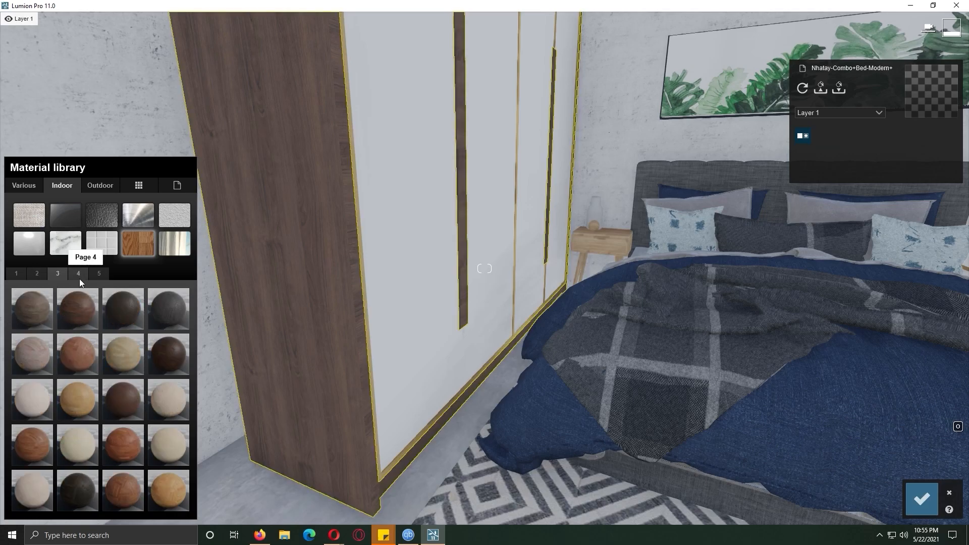
{"action": "left_click", "coordinate": [31, 326]}
{"action": "left_click", "coordinate": [161, 352]}
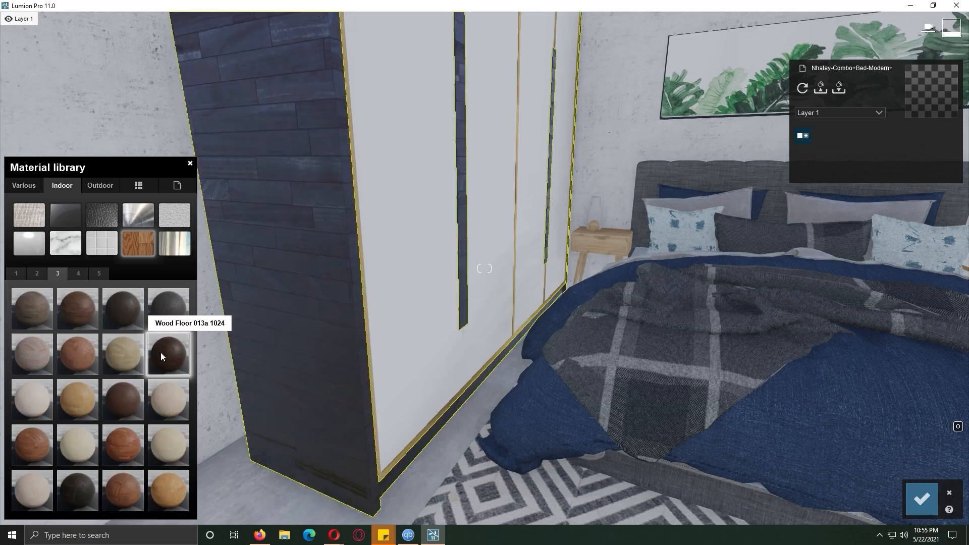
{"action": "left_click", "coordinate": [129, 402]}
Step: Look through the outdoor woods and apply the dark one to the wardrobe's side panels and handles
{"action": "left_click", "coordinate": [100, 185]}
{"action": "left_click", "coordinate": [102, 240]}
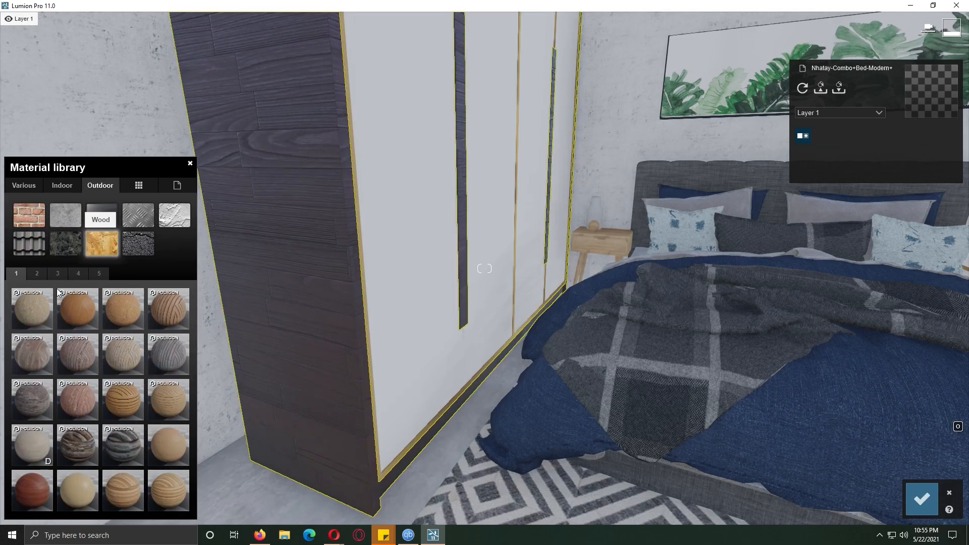
{"action": "left_click", "coordinate": [37, 273]}
{"action": "left_click", "coordinate": [56, 276]}
{"action": "left_click", "coordinate": [76, 277]}
{"action": "left_click", "coordinate": [97, 277]}
{"action": "left_click", "coordinate": [74, 277]}
{"action": "left_click", "coordinate": [51, 274]}
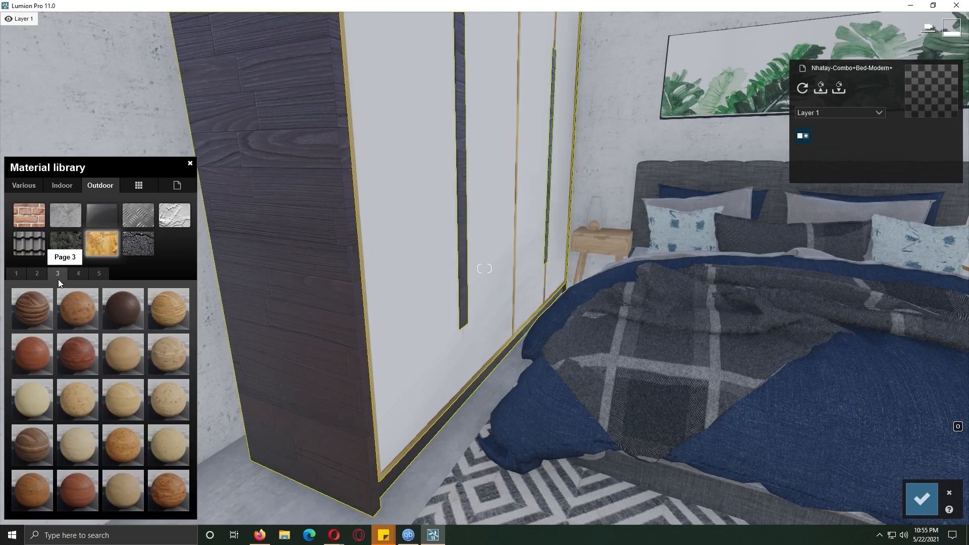
{"action": "left_click", "coordinate": [126, 316]}
Step: Apply a glossy indoor plastic to the white wardrobe doors and raise its colorization to the maximum
{"action": "right_click_drag", "start_coordinate": [303, 302], "coordinate": [344, 141]}
{"action": "right_click_drag", "start_coordinate": [684, 367], "coordinate": [494, 432]}
{"action": "left_click", "coordinate": [495, 432]}
{"action": "left_click", "coordinate": [65, 191]}
{"action": "left_click", "coordinate": [60, 276]}
{"action": "left_click", "coordinate": [165, 311]}
{"action": "left_click_drag", "start_coordinate": [83, 331], "coordinate": [182, 350]}
Step: Apply the indoor metal Gold to the trim strips around the wardrobe doors
{"action": "left_click", "coordinate": [663, 403]}
{"action": "left_click", "coordinate": [138, 215]}
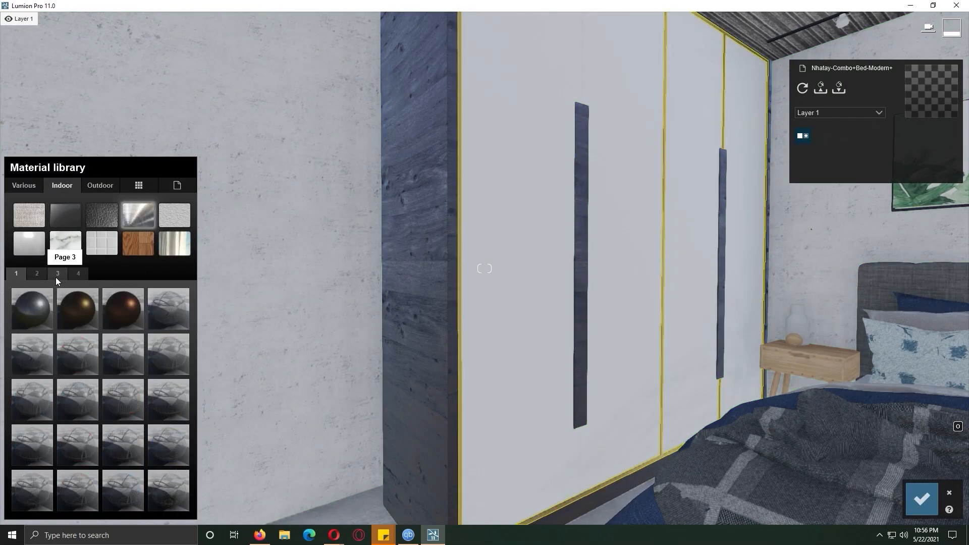
{"action": "left_click", "coordinate": [77, 490]}
Step: Apply a Poliigon outdoor wood to the nightstand beside the bed
{"action": "left_click", "coordinate": [811, 374]}
{"action": "left_click", "coordinate": [71, 186]}
{"action": "left_click", "coordinate": [97, 188]}
{"action": "left_click", "coordinate": [102, 243]}
{"action": "left_click", "coordinate": [128, 321]}
Step: Copy the Gold material from the wardrobe trim and paste it onto the desk frame
{"action": "right_click_drag", "start_coordinate": [410, 410], "coordinate": [370, 387]}
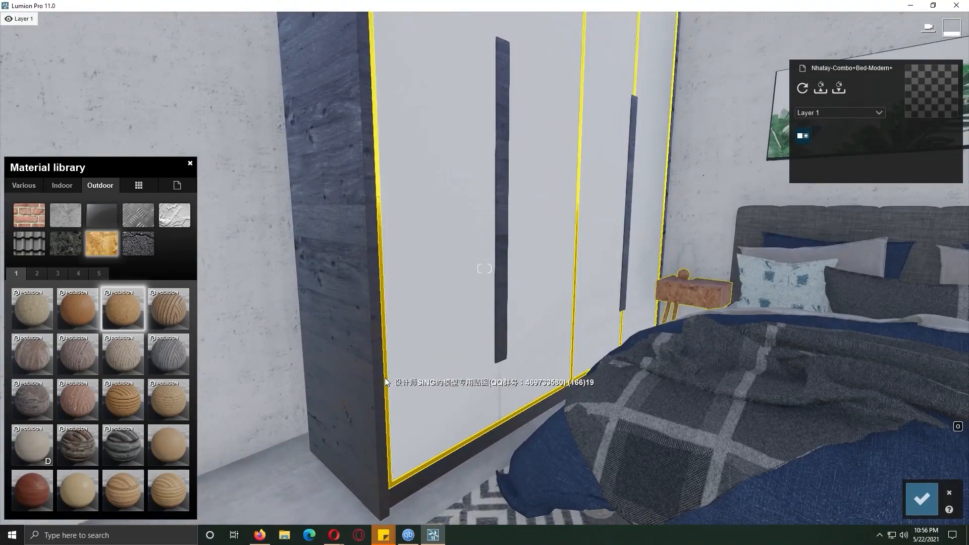
{"action": "left_click", "coordinate": [385, 377]}
{"action": "left_click", "coordinate": [20, 301]}
{"action": "right_click_drag", "start_coordinate": [167, 302], "coordinate": [271, 297]}
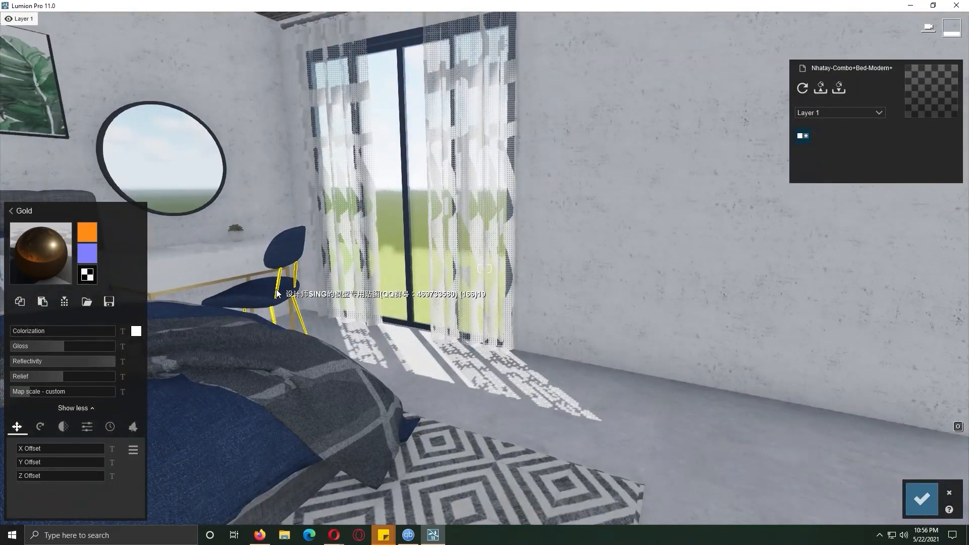
{"action": "left_click", "coordinate": [248, 279]}
{"action": "left_click", "coordinate": [86, 240]}
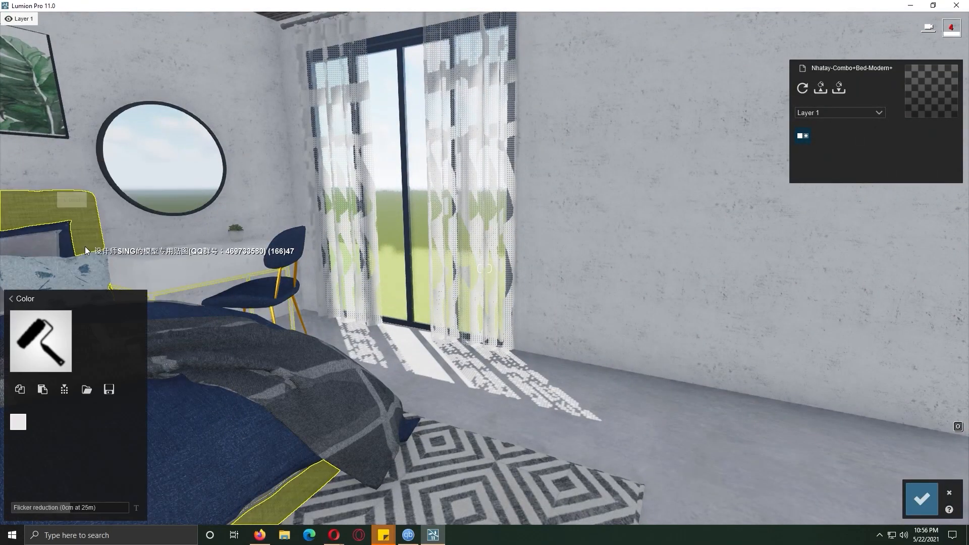
Step: Try the indoor carpets Polii Rug GeometricStepping 001 VAR1 2K and Carpet 003 2048 on the bedroom rug
{"action": "left_click", "coordinate": [469, 459]}
{"action": "left_click", "coordinate": [62, 185]}
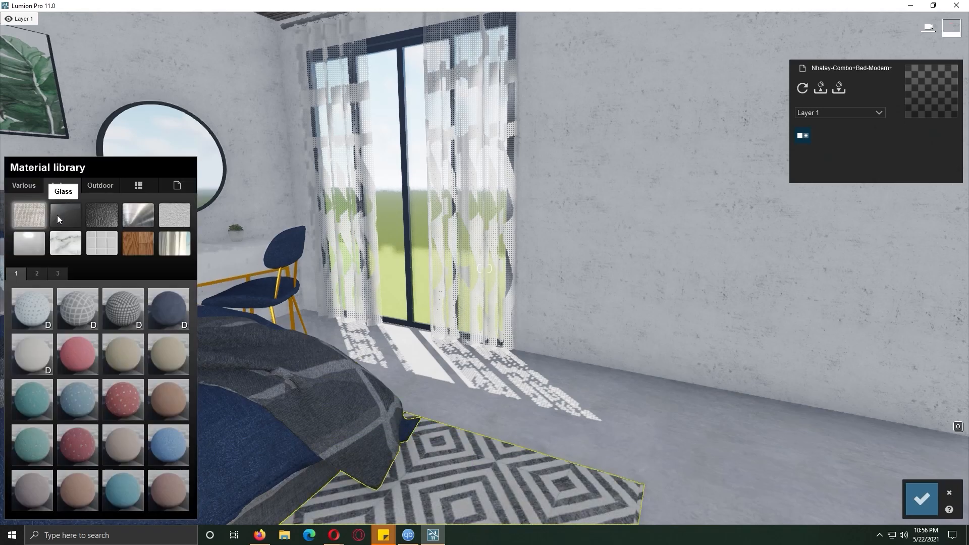
{"action": "left_click", "coordinate": [38, 273]}
{"action": "left_click", "coordinate": [57, 273]}
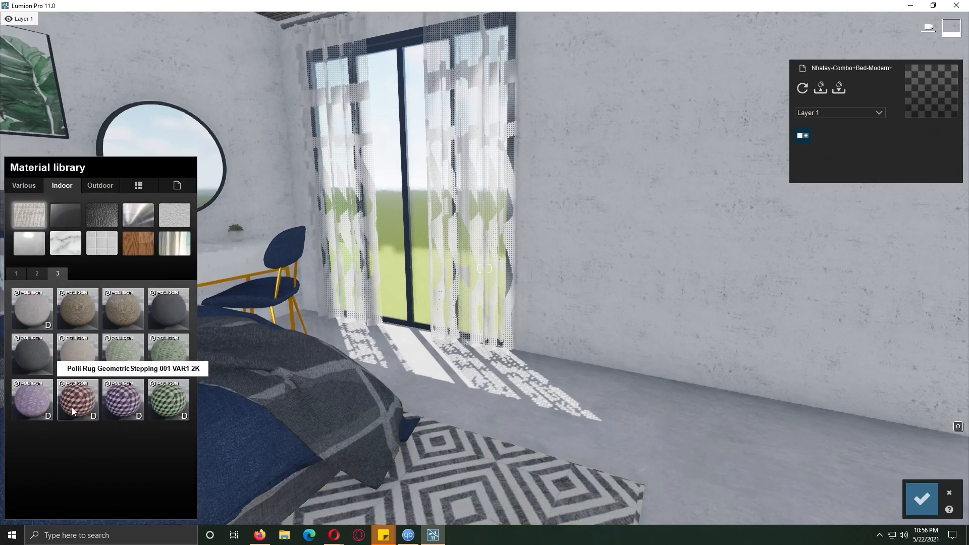
{"action": "right_click_drag", "start_coordinate": [383, 395], "coordinate": [192, 404]}
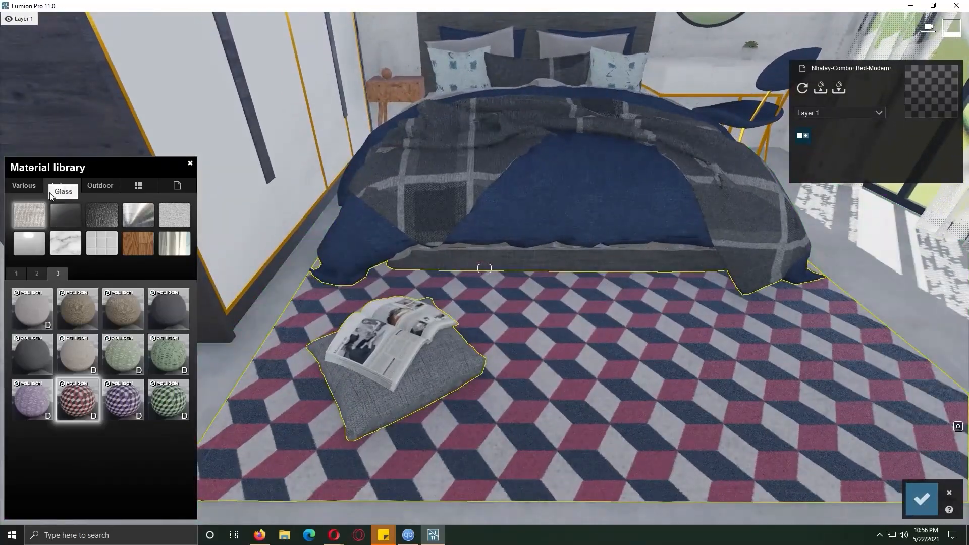
{"action": "left_click", "coordinate": [21, 274]}
{"action": "left_click", "coordinate": [81, 311]}
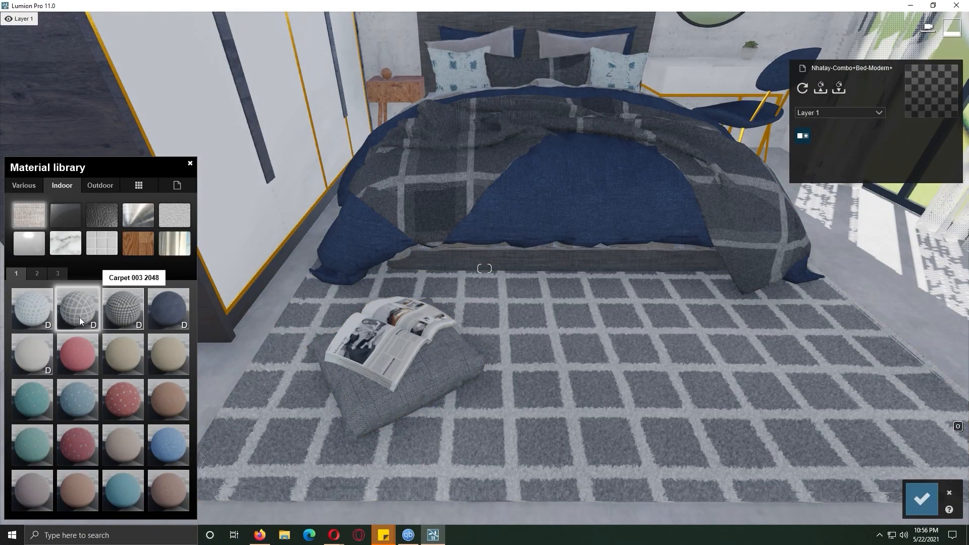
{"action": "left_click", "coordinate": [37, 315]}
Step: Compare Carpet 003 2048 on the rug with its neighbour and settle on the dark carpet with small light squares
{"action": "right_click_drag", "start_coordinate": [339, 419], "coordinate": [442, 451]}
{"action": "key", "text": "w"}
{"action": "left_click", "coordinate": [89, 308]}
{"action": "right_click_drag", "start_coordinate": [234, 338], "coordinate": [212, 298]}
{"action": "key", "text": "s"}
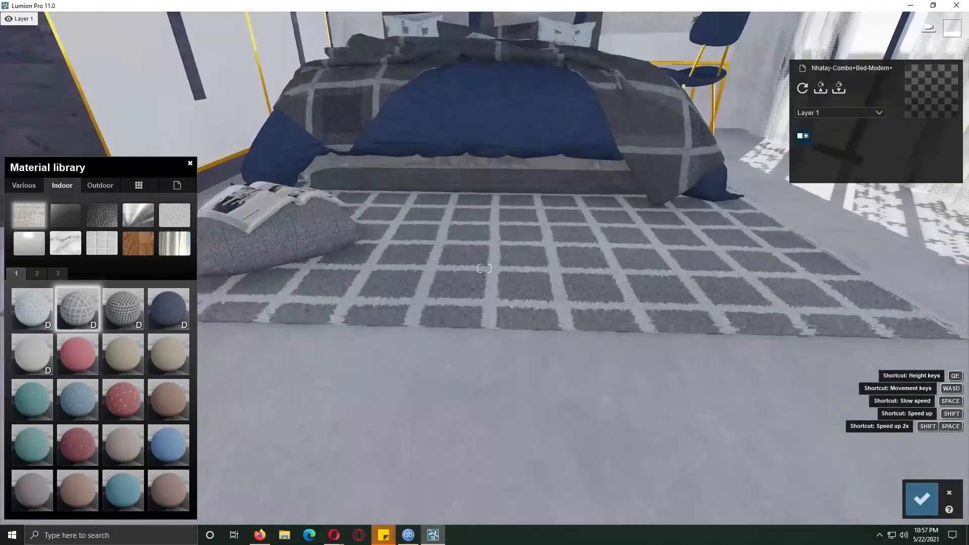
{"action": "left_click", "coordinate": [126, 313]}
Step: Apply the dark brown indoor wood with hexagonal tiles to the bedroom floor
{"action": "right_click_drag", "start_coordinate": [414, 338], "coordinate": [629, 450]}
{"action": "key", "text": "s"}
{"action": "left_click", "coordinate": [629, 449]}
{"action": "left_click", "coordinate": [70, 186]}
{"action": "left_click", "coordinate": [138, 243]}
{"action": "left_click", "coordinate": [90, 312]}
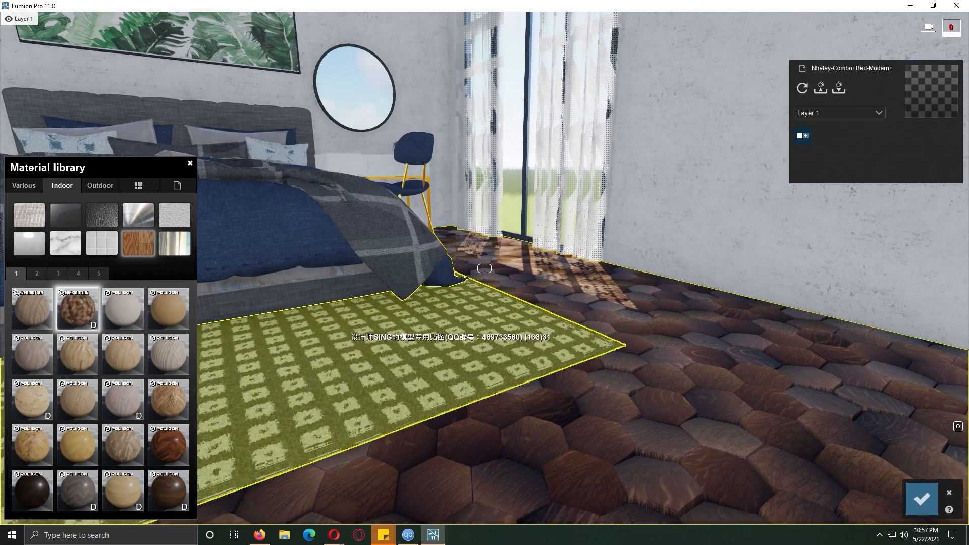
Step: Try outdoor concretes such as Polii ConcretePlates 12 2k on the bedroom walls and settle on a plain dark grey Poliigon concrete
{"action": "right_click_drag", "start_coordinate": [328, 337], "coordinate": [333, 384]}
{"action": "right_click_drag", "start_coordinate": [283, 454], "coordinate": [144, 372]}
{"action": "left_click", "coordinate": [169, 399]}
{"action": "right_click_drag", "start_coordinate": [169, 410], "coordinate": [344, 426]}
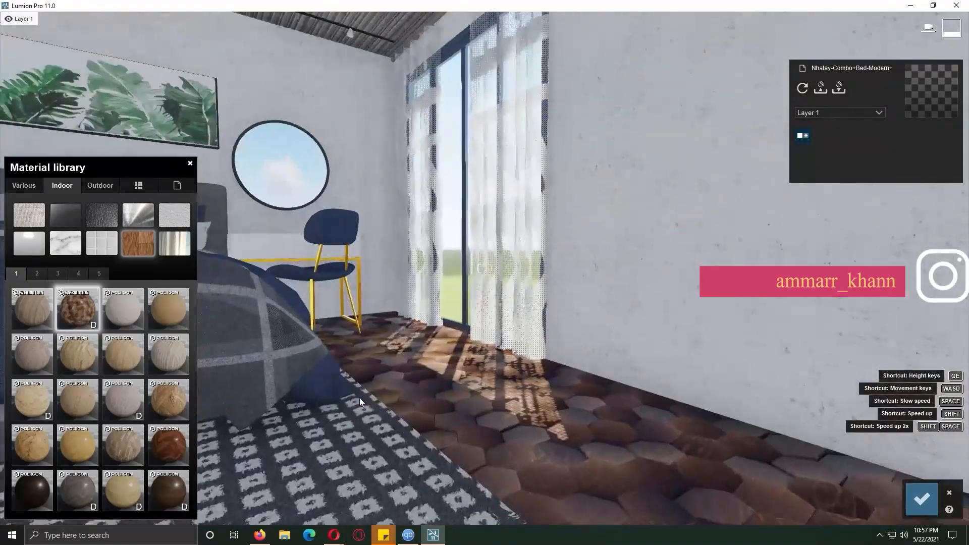
{"action": "left_click", "coordinate": [100, 185]}
{"action": "left_click", "coordinate": [32, 227]}
{"action": "left_click", "coordinate": [70, 216]}
{"action": "left_click", "coordinate": [56, 274]}
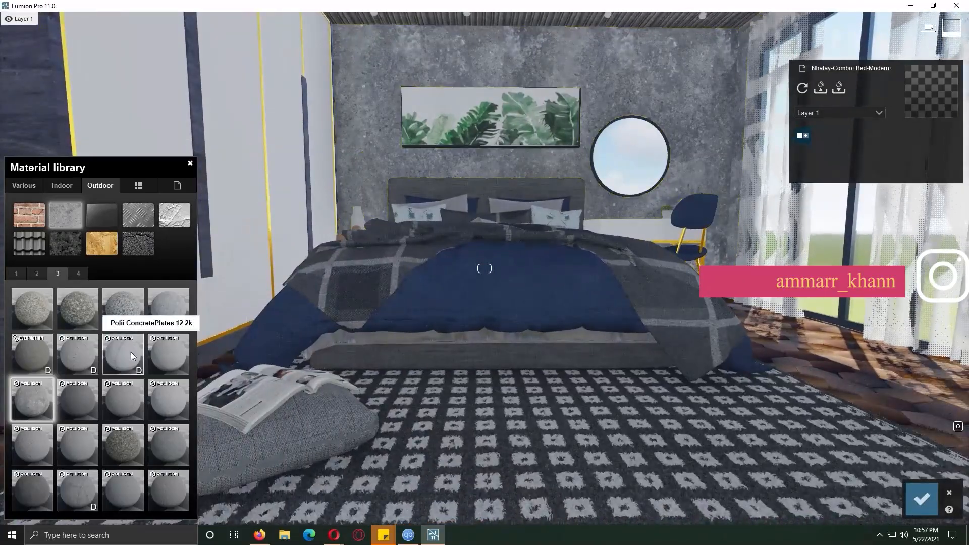
{"action": "left_click", "coordinate": [131, 352]}
{"action": "left_click", "coordinate": [168, 306]}
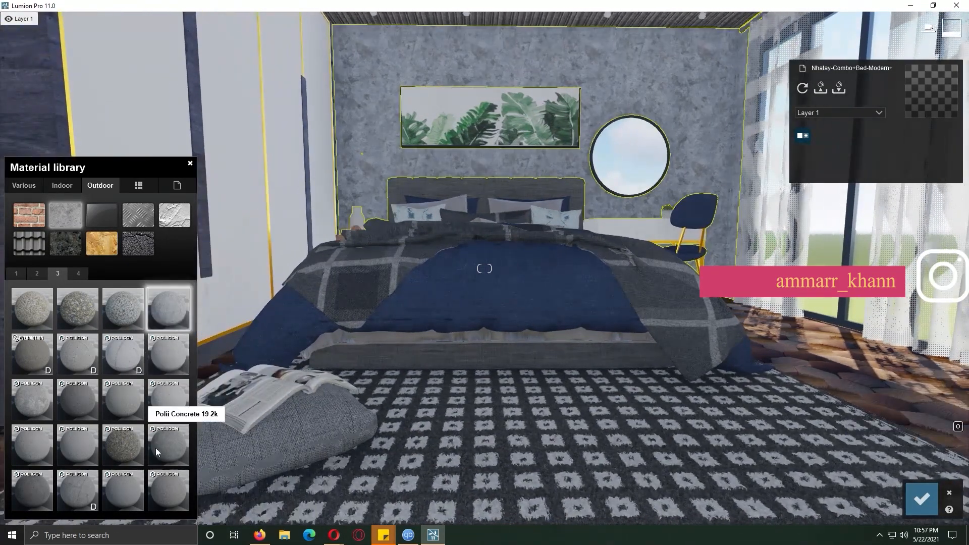
{"action": "left_click", "coordinate": [120, 492]}
Step: Replace the ribbed ceiling material with a grey indoor plaster that has a swirled relief
{"action": "right_click_drag", "start_coordinate": [440, 427], "coordinate": [456, 235]}
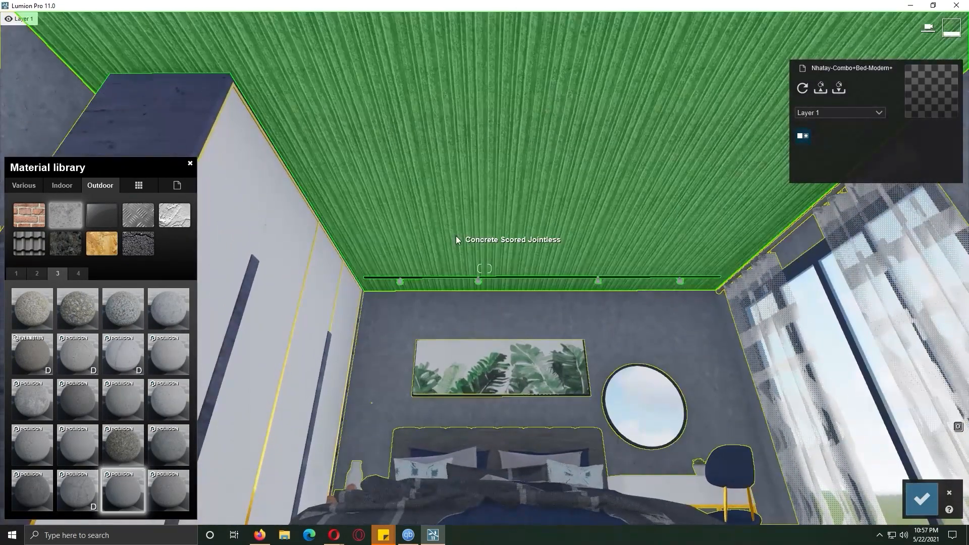
{"action": "left_click", "coordinate": [456, 235]}
{"action": "left_click", "coordinate": [73, 188]}
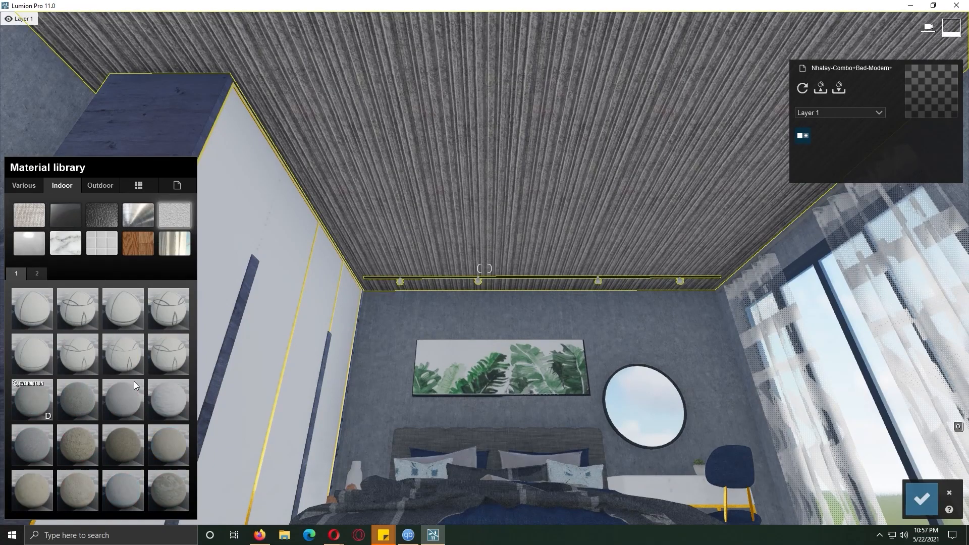
{"action": "left_click", "coordinate": [40, 416]}
Step: Apply Plastic 010 with maximum black colorization to the ceiling spotlights and paste the same material onto their track rail
{"action": "right_click_drag", "start_coordinate": [395, 370], "coordinate": [470, 334]}
{"action": "key", "text": "w"}
{"action": "left_click", "coordinate": [501, 338]}
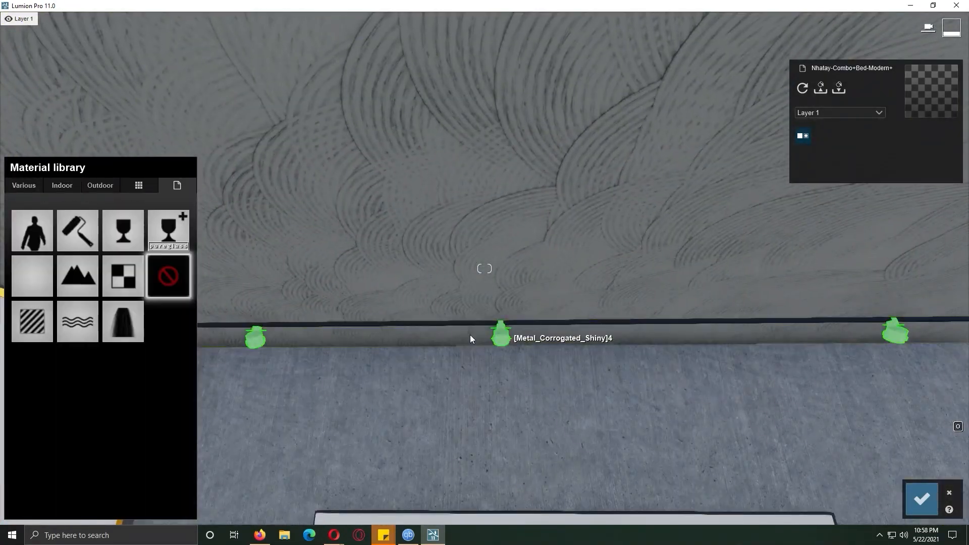
{"action": "left_click", "coordinate": [75, 187]}
{"action": "left_click", "coordinate": [54, 272]}
{"action": "left_click", "coordinate": [157, 310]}
{"action": "left_click_drag", "start_coordinate": [40, 331], "coordinate": [115, 331]}
{"action": "left_click", "coordinate": [136, 331]}
{"action": "left_click", "coordinate": [156, 406]}
{"action": "left_click", "coordinate": [232, 324]}
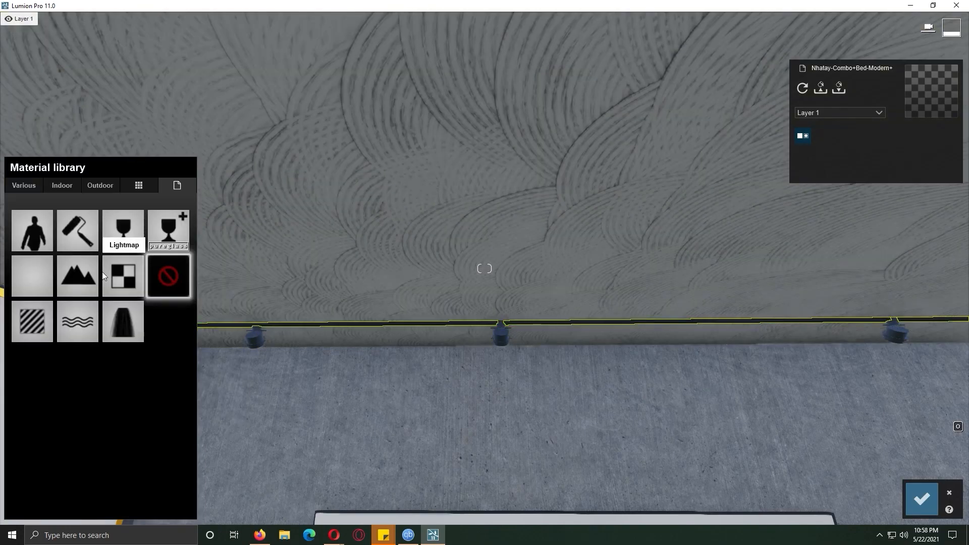
{"action": "left_click", "coordinate": [77, 231]}
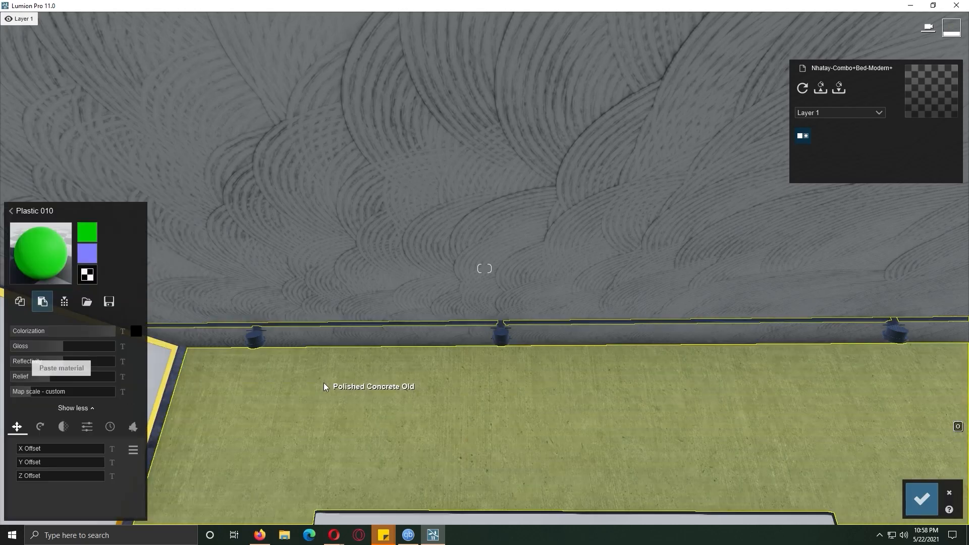
Step: Assign the Standard material to the leaf painting above the bed and add a slight emissive glow
{"action": "right_click_drag", "start_coordinate": [324, 383], "coordinate": [367, 354]}
{"action": "left_click", "coordinate": [366, 356]}
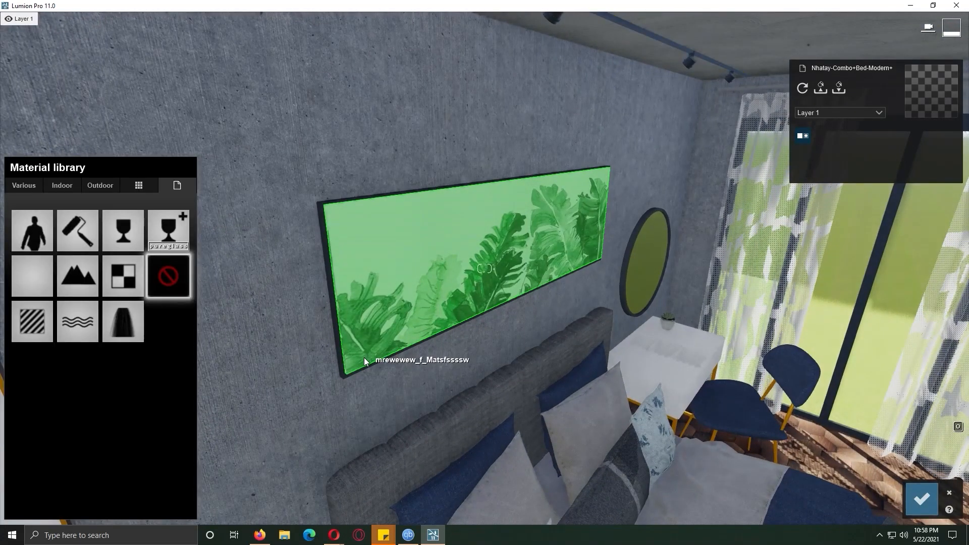
{"action": "left_click", "coordinate": [87, 283]}
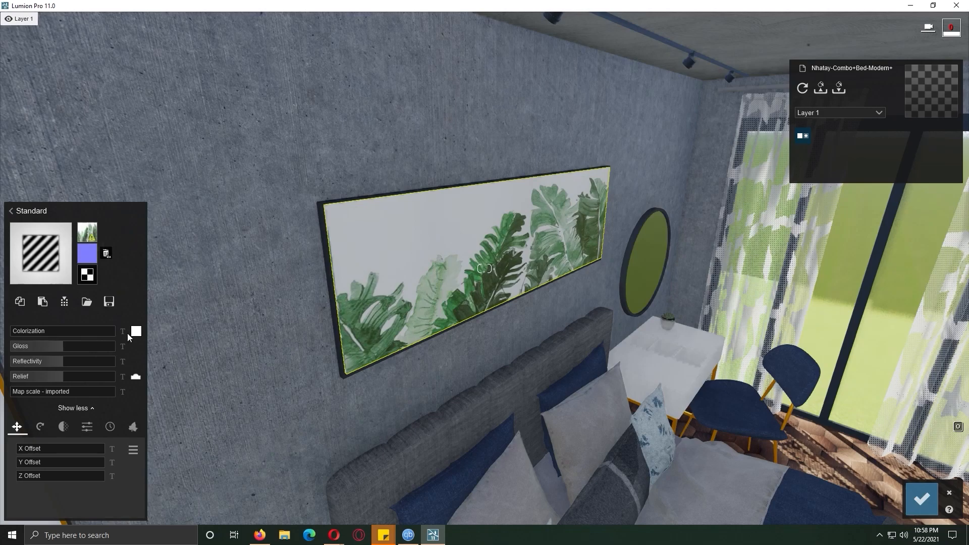
{"action": "left_click", "coordinate": [63, 426]}
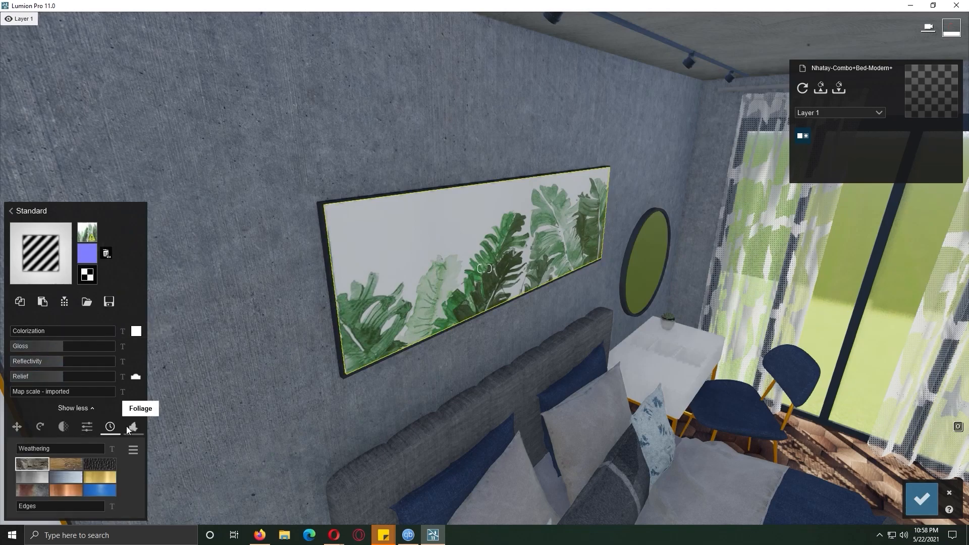
{"action": "left_click", "coordinate": [91, 429]}
{"action": "mouse_move", "coordinate": [23, 451]}
{"action": "left_mouse_down"}
{"action": "mouse_move", "coordinate": [35, 450]}
{"action": "mouse_move", "coordinate": [25, 450]}
{"action": "left_mouse_up"}
Step: Paste the black Plastic 010 material onto the frame of the leaf painting
{"action": "left_click", "coordinate": [339, 345]}
{"action": "left_click", "coordinate": [78, 244]}
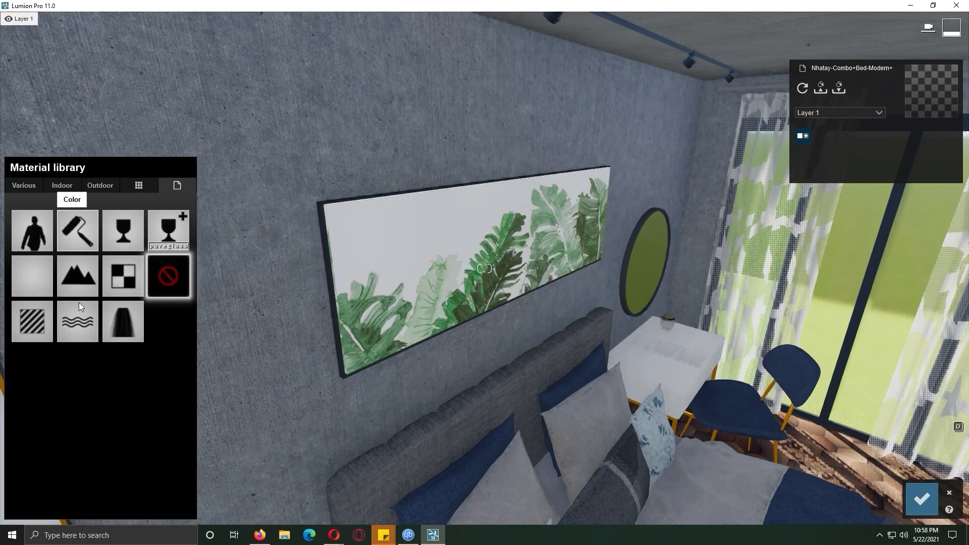
{"action": "left_click", "coordinate": [42, 390]}
{"action": "left_click", "coordinate": [361, 376]}
Step: Give the second window's frame the copied black Plastic 010 and save the material changes
{"action": "right_click_drag", "start_coordinate": [362, 375], "coordinate": [285, 346]}
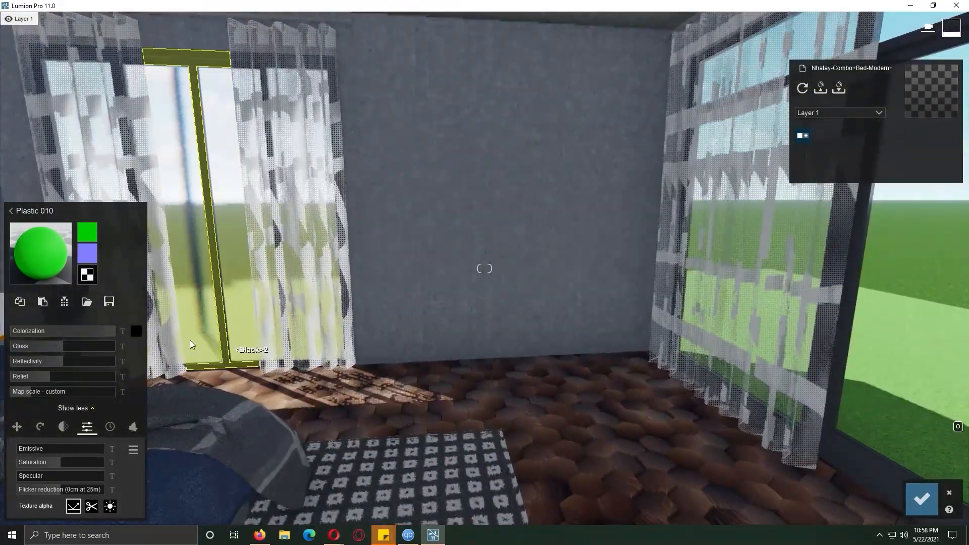
{"action": "left_click", "coordinate": [827, 447]}
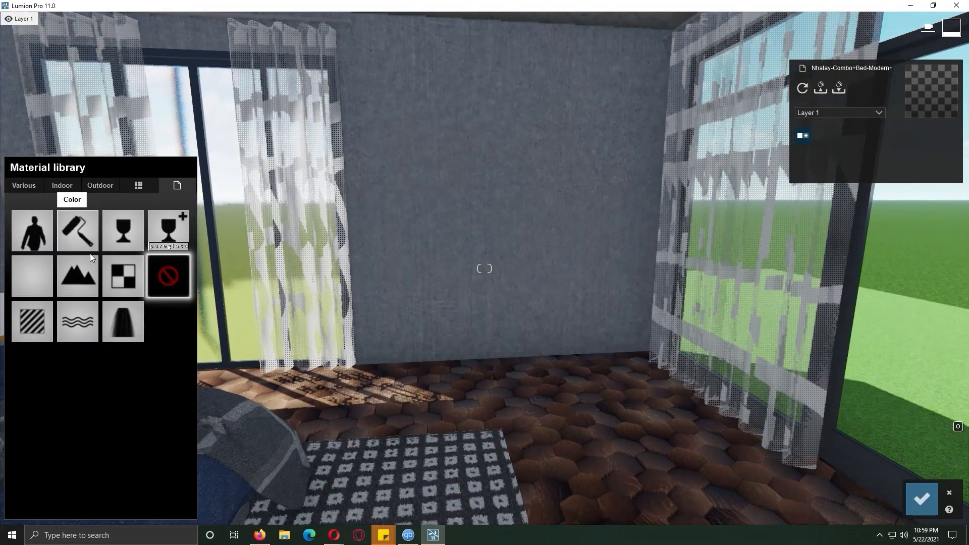
{"action": "left_click", "coordinate": [92, 255]}
{"action": "right_click_drag", "start_coordinate": [414, 404], "coordinate": [212, 403]}
{"action": "left_click", "coordinate": [922, 499]}
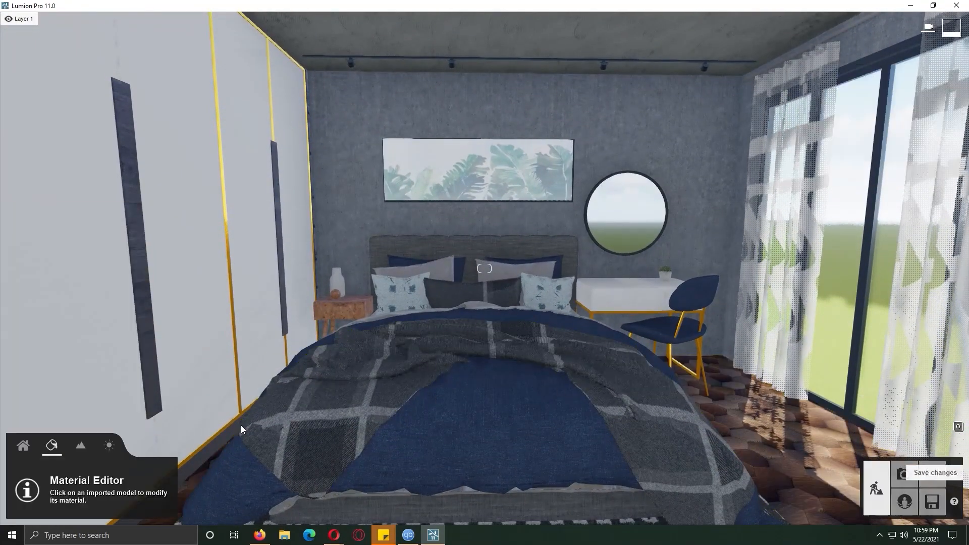
Step: Place a grey book set and a stack of blue books from the Indoor library on opposite ends of the white desk
{"action": "left_click", "coordinate": [22, 445]}
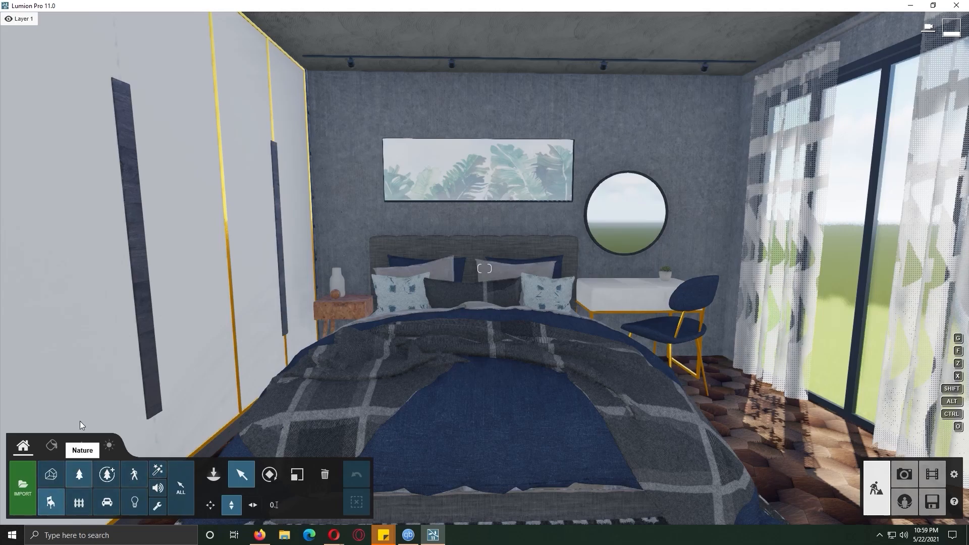
{"action": "left_click", "coordinate": [222, 457]}
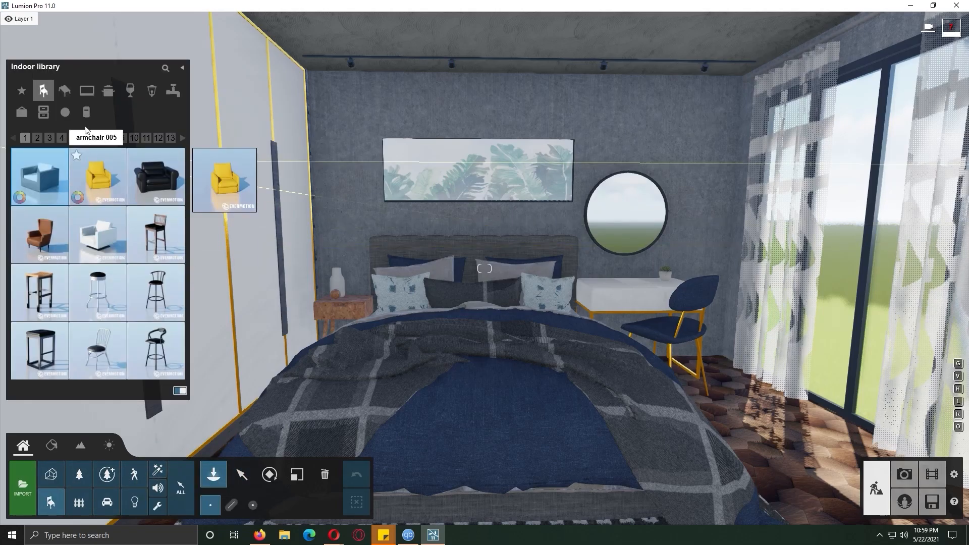
{"action": "left_click", "coordinate": [65, 97]}
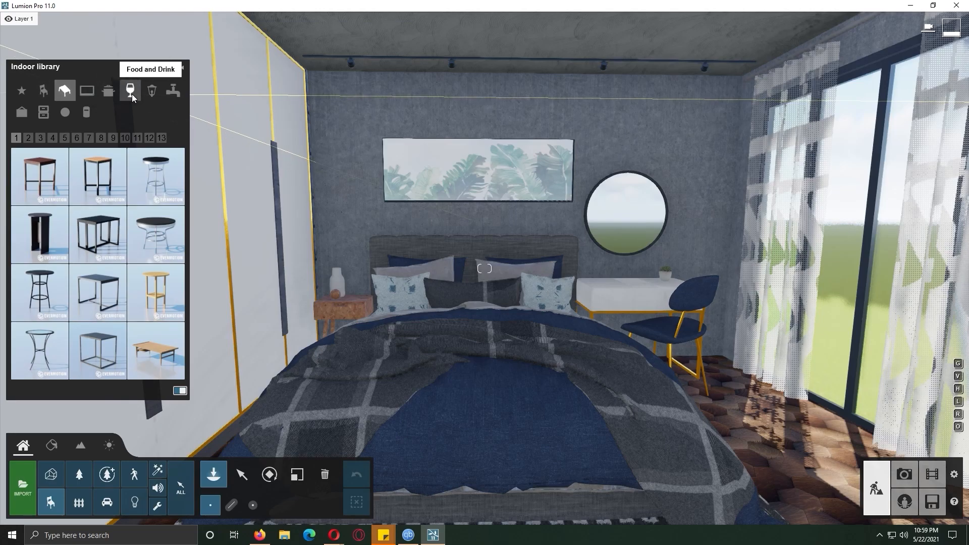
{"action": "left_click", "coordinate": [21, 113]}
{"action": "left_click", "coordinate": [39, 141]}
{"action": "left_click", "coordinate": [50, 140]}
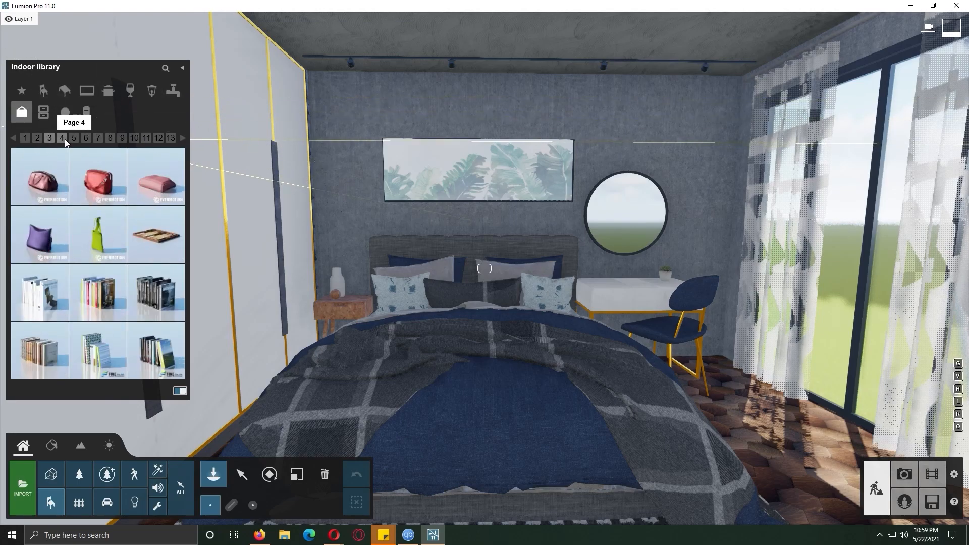
{"action": "left_click", "coordinate": [63, 140]}
{"action": "key", "text": "w"}
{"action": "mouse_move", "coordinate": [600, 284]}
{"action": "right_mouse_down"}
{"action": "mouse_move", "coordinate": [636, 298]}
{"action": "mouse_move", "coordinate": [671, 348]}
{"action": "mouse_move", "coordinate": [601, 285]}
{"action": "right_mouse_up"}
{"action": "left_click", "coordinate": [156, 177]}
{"action": "left_click", "coordinate": [701, 121]}
{"action": "left_click", "coordinate": [53, 307]}
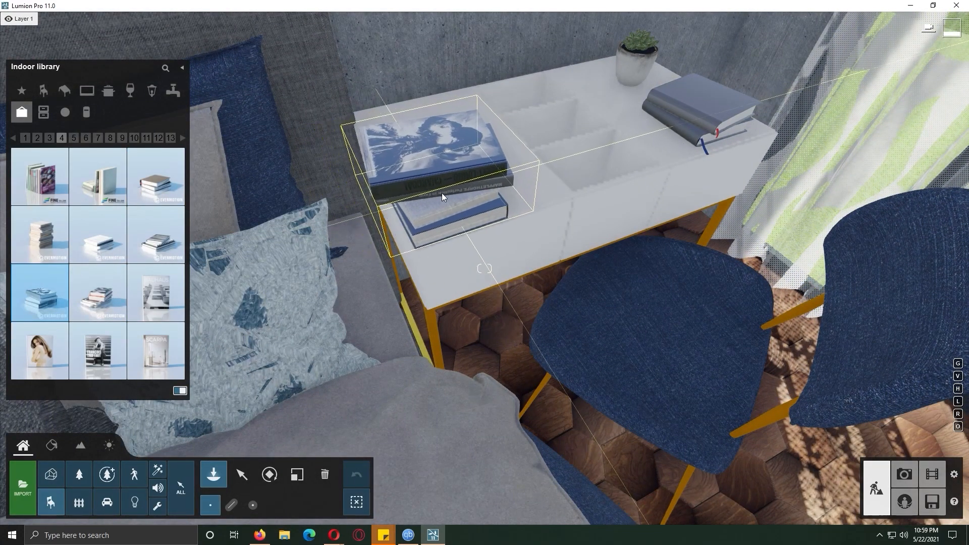
Step: Place the Computer 002 laptop on the desk between the two groups of books
{"action": "left_click", "coordinate": [91, 90]}
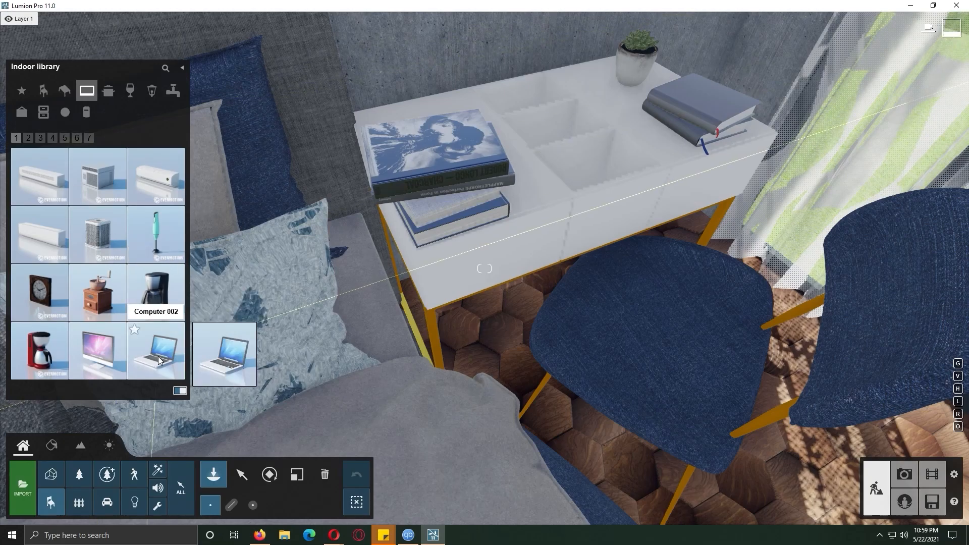
{"action": "left_click", "coordinate": [156, 348]}
{"action": "left_click", "coordinate": [574, 143]}
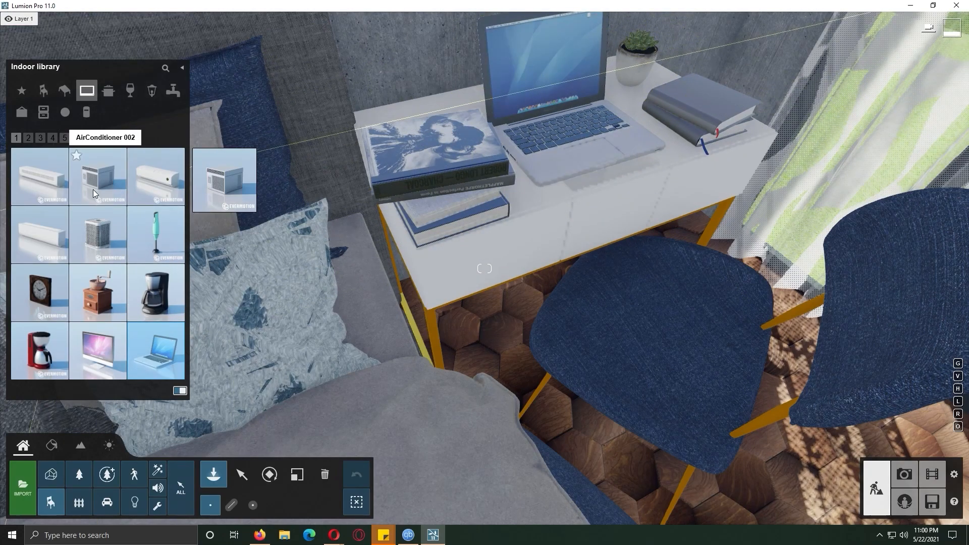
Step: Place a tablet from the indoor electronics models on top of the book stack on the desk
{"action": "left_click", "coordinate": [37, 138]}
{"action": "left_click", "coordinate": [37, 139]}
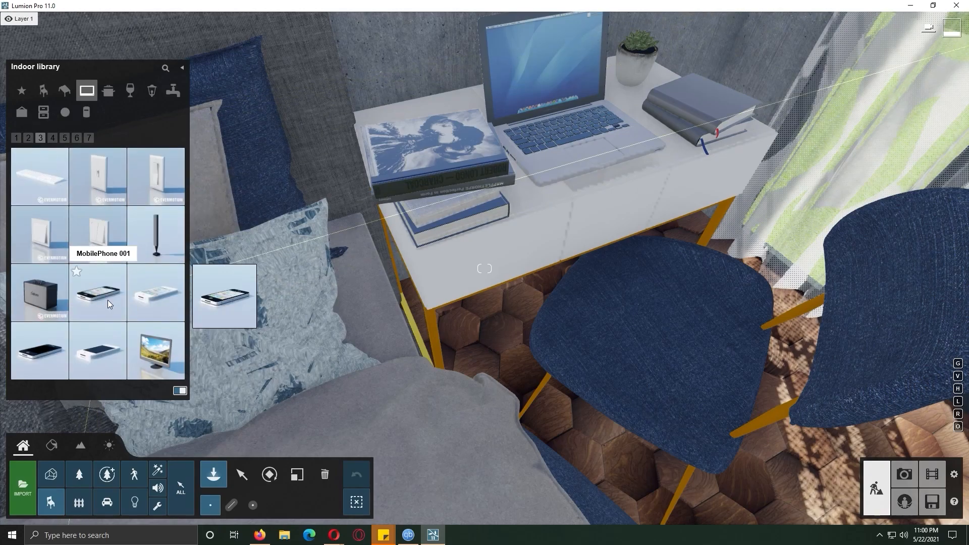
{"action": "left_click", "coordinate": [64, 138]}
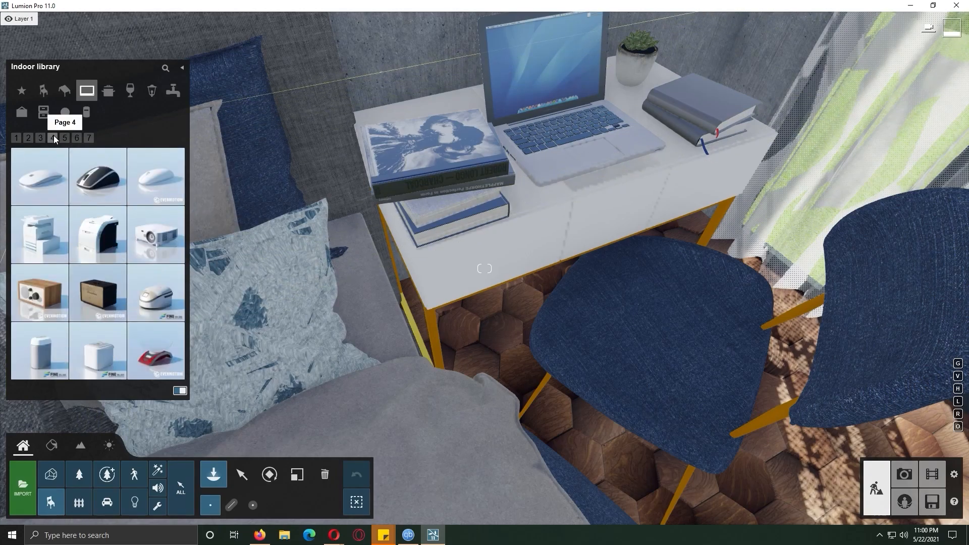
{"action": "left_click", "coordinate": [67, 141]}
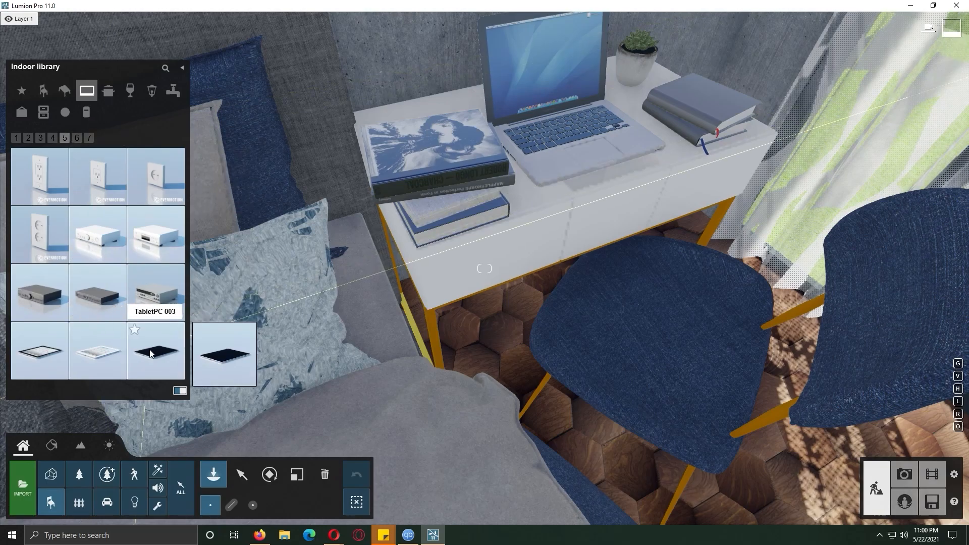
{"action": "left_click", "coordinate": [52, 361]}
{"action": "left_click", "coordinate": [440, 163]}
Step: Mount Socket 002 on the grey wall between the desk and the curtains
{"action": "key", "text": "s"}
{"action": "right_click_drag", "start_coordinate": [440, 163], "coordinate": [428, 90]}
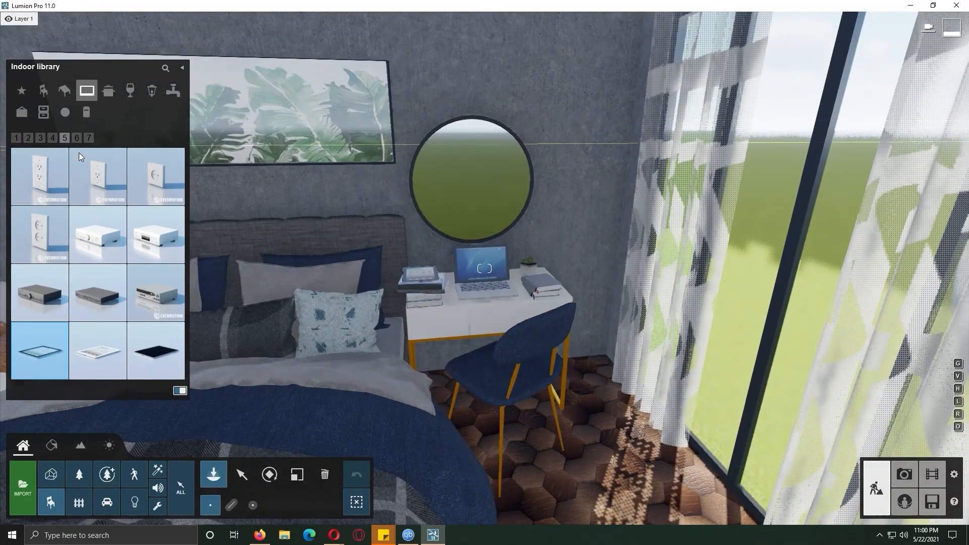
{"action": "left_click", "coordinate": [98, 181]}
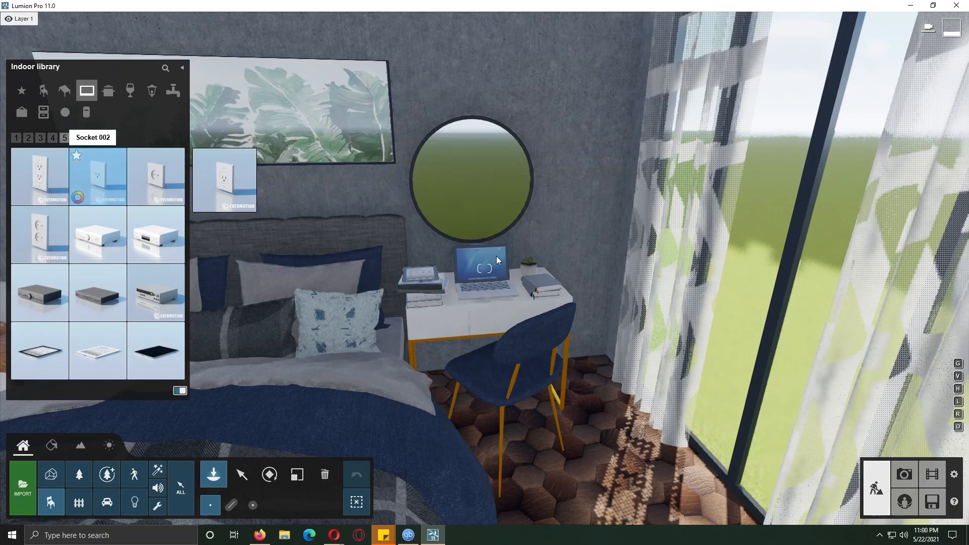
{"action": "left_click", "coordinate": [583, 272]}
Step: Mount an air conditioner high on the blank grey wall between the curtained windows and adjust its placement
{"action": "left_click", "coordinate": [76, 138]}
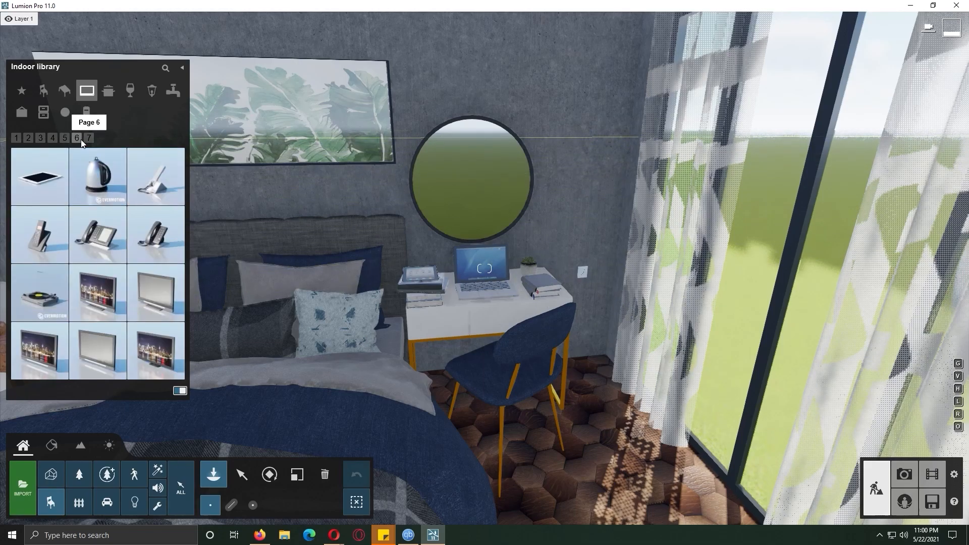
{"action": "left_click", "coordinate": [89, 137]}
{"action": "left_click", "coordinate": [17, 138]}
{"action": "left_click", "coordinate": [47, 181]}
{"action": "right_click_drag", "start_coordinate": [331, 361], "coordinate": [419, 344]}
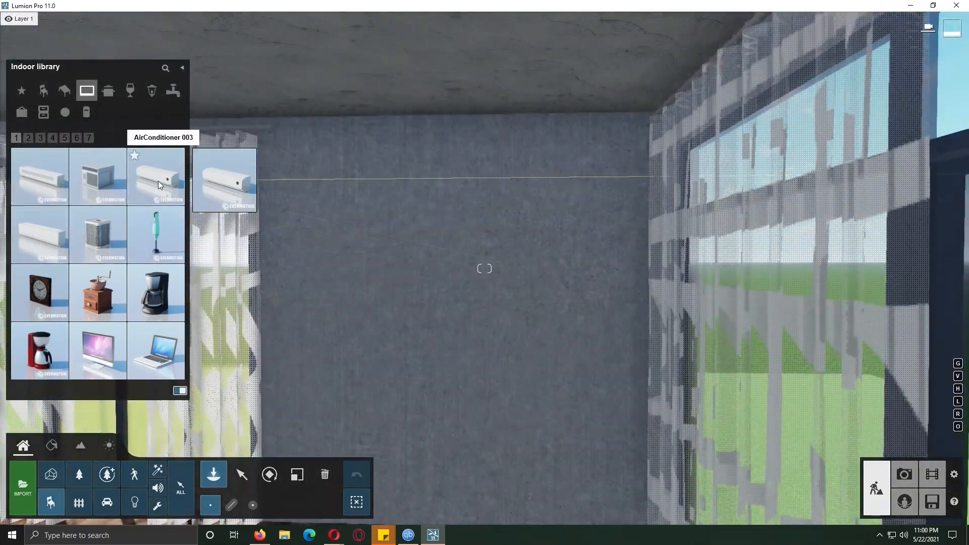
{"action": "left_click", "coordinate": [434, 212]}
{"action": "left_click_drag", "start_coordinate": [436, 481], "coordinate": [413, 480]}
Step: Place the dark bean bag chair in the floor corner beside the curtains and rotate it
{"action": "right_click_drag", "start_coordinate": [420, 350], "coordinate": [394, 444]}
{"action": "left_click", "coordinate": [205, 482]}
{"action": "left_click", "coordinate": [44, 90]}
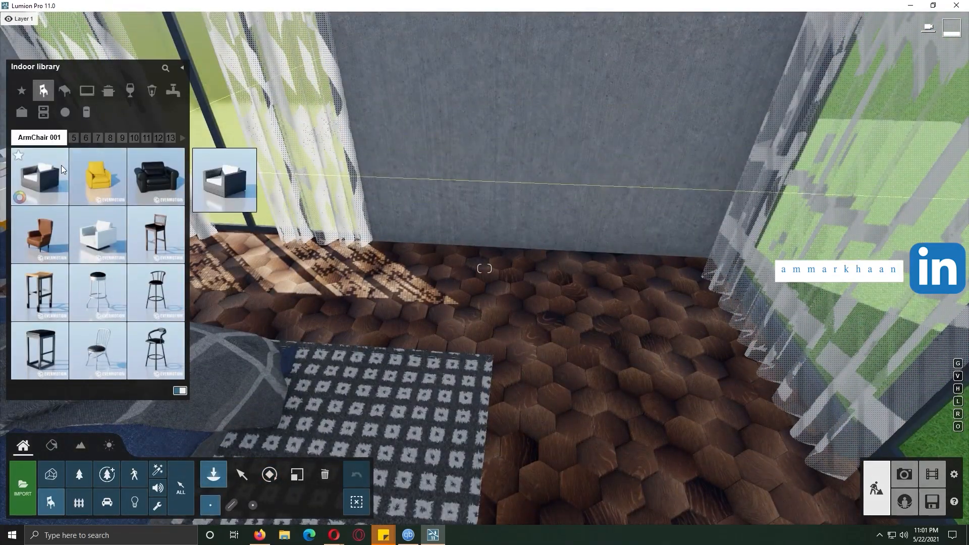
{"action": "left_click", "coordinate": [38, 139]}
{"action": "left_click", "coordinate": [50, 138]}
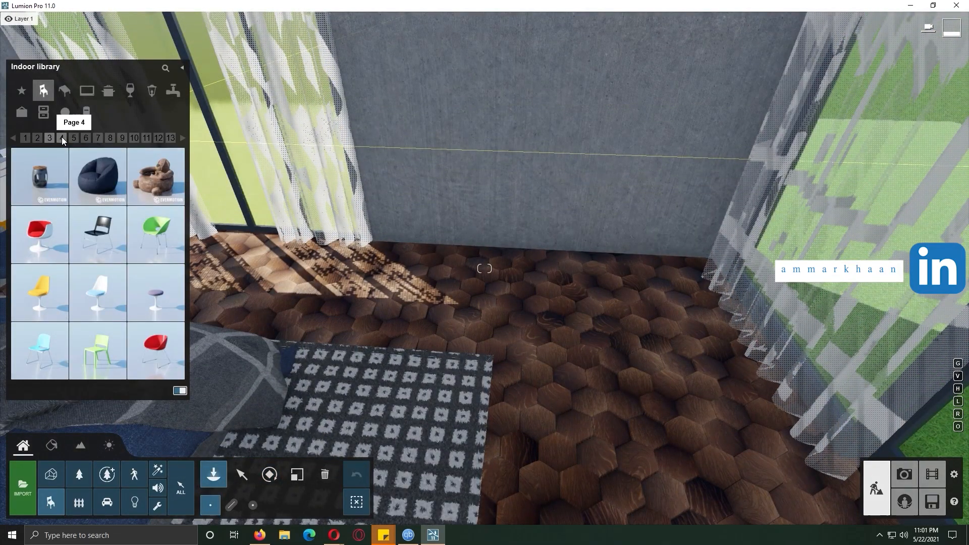
{"action": "left_click", "coordinate": [101, 189]}
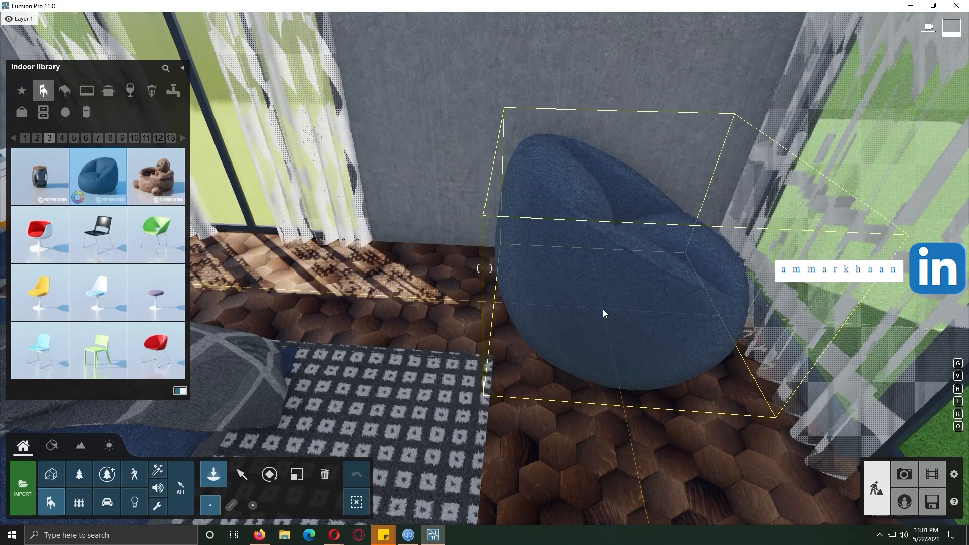
{"action": "left_click", "coordinate": [603, 309]}
{"action": "left_click", "coordinate": [269, 474]}
{"action": "left_click_drag", "start_coordinate": [644, 336], "coordinate": [443, 370]}
Step: Place the open Book 051 on the patterned rug at the foot of the bed
{"action": "key", "text": "s"}
{"action": "right_click_drag", "start_coordinate": [500, 366], "coordinate": [302, 368]}
{"action": "left_click", "coordinate": [213, 474]}
{"action": "left_click", "coordinate": [21, 112]}
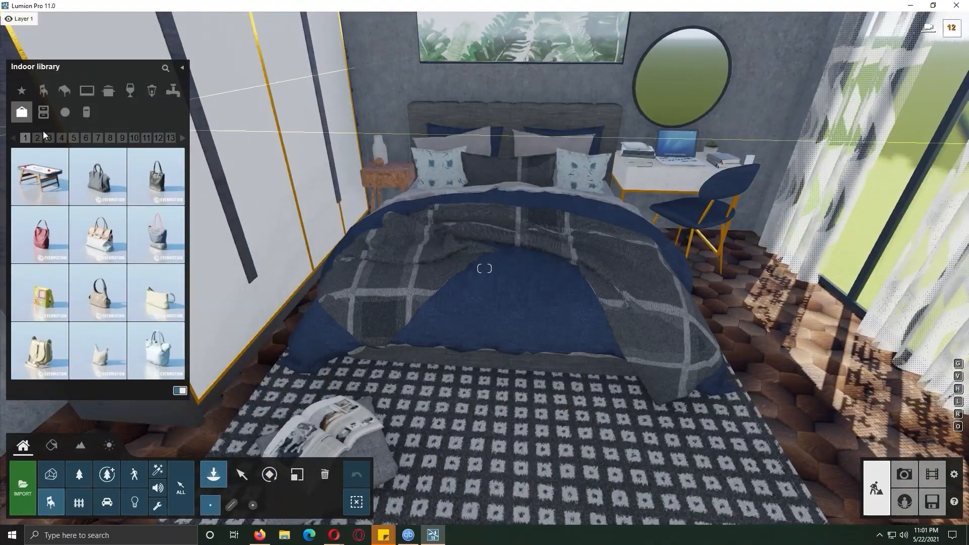
{"action": "left_click", "coordinate": [111, 249]}
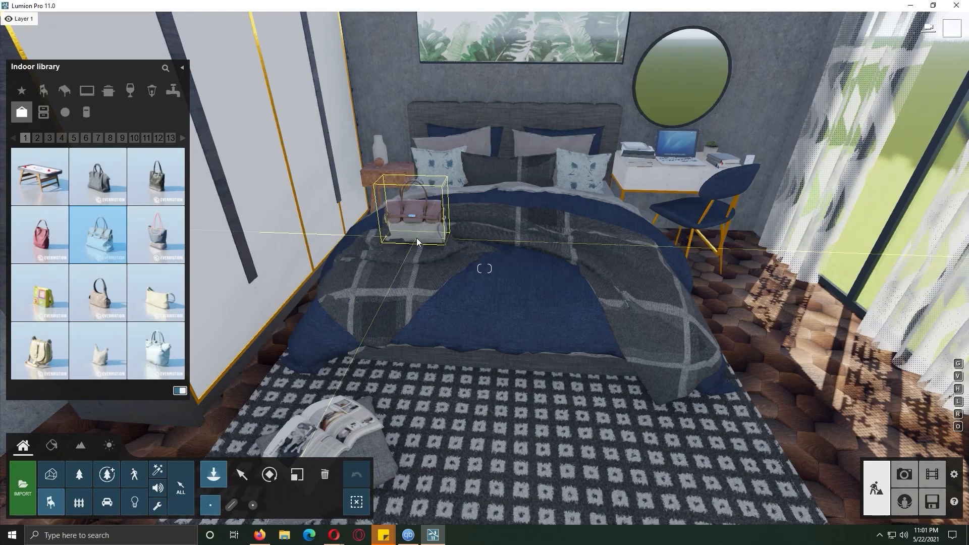
{"action": "left_click", "coordinate": [49, 137]}
{"action": "left_click", "coordinate": [61, 138]}
{"action": "left_click", "coordinate": [74, 138]}
{"action": "left_click", "coordinate": [86, 138]}
{"action": "left_click", "coordinate": [98, 137]}
{"action": "left_click", "coordinate": [110, 138]}
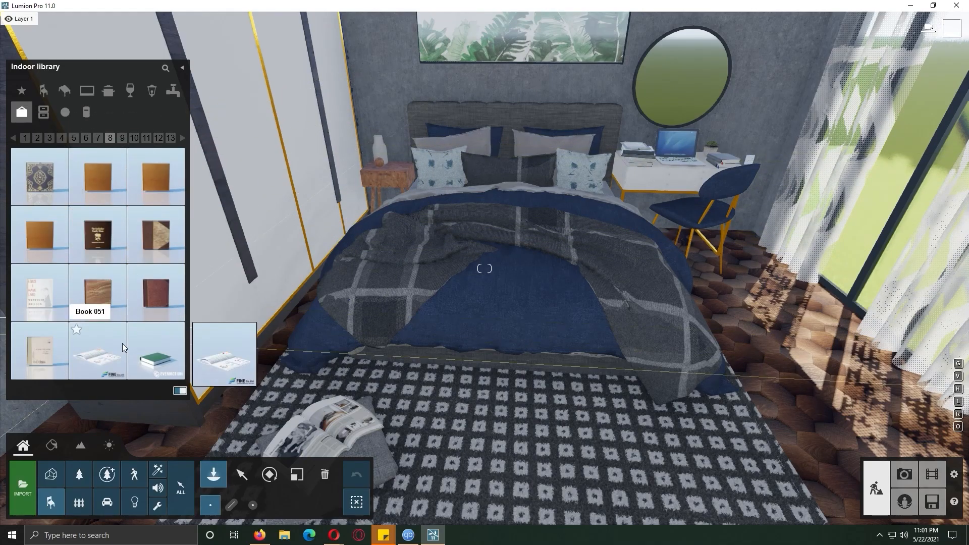
{"action": "left_click", "coordinate": [121, 348]}
{"action": "left_click", "coordinate": [121, 138]}
{"action": "left_click", "coordinate": [134, 138]}
{"action": "left_click", "coordinate": [146, 137]}
{"action": "left_click", "coordinate": [158, 138]}
{"action": "left_click", "coordinate": [171, 138]}
{"action": "mouse_move", "coordinate": [161, 339]}
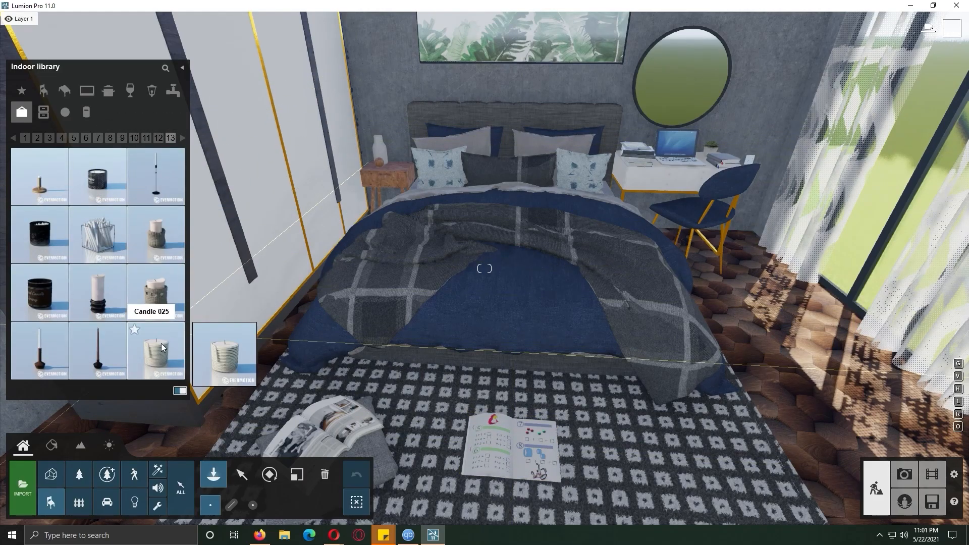
{"action": "left_click", "coordinate": [92, 94]}
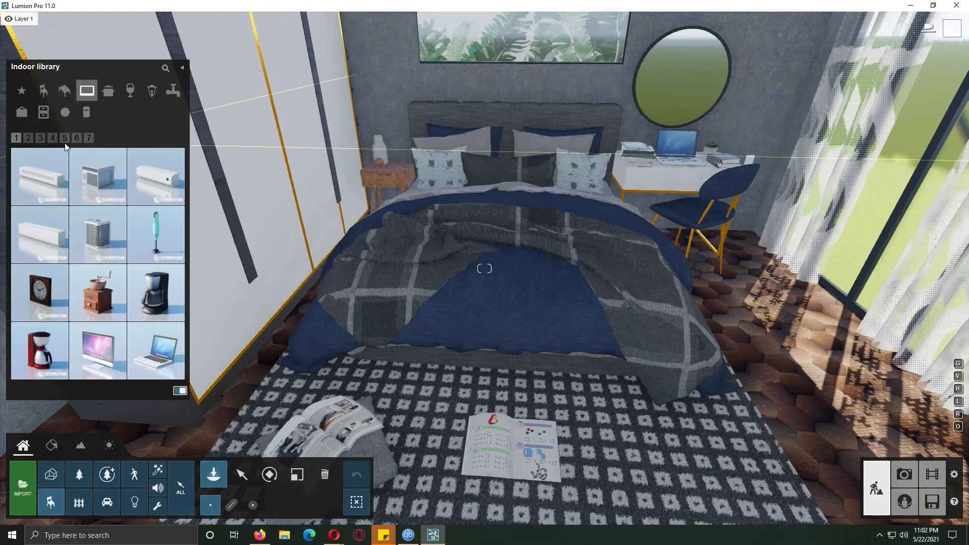
Step: Apply the Interior style in Photo mode, switch Real Skies to a brighter cloudy daytime sky and adjust its heading
{"action": "left_click", "coordinate": [905, 474]}
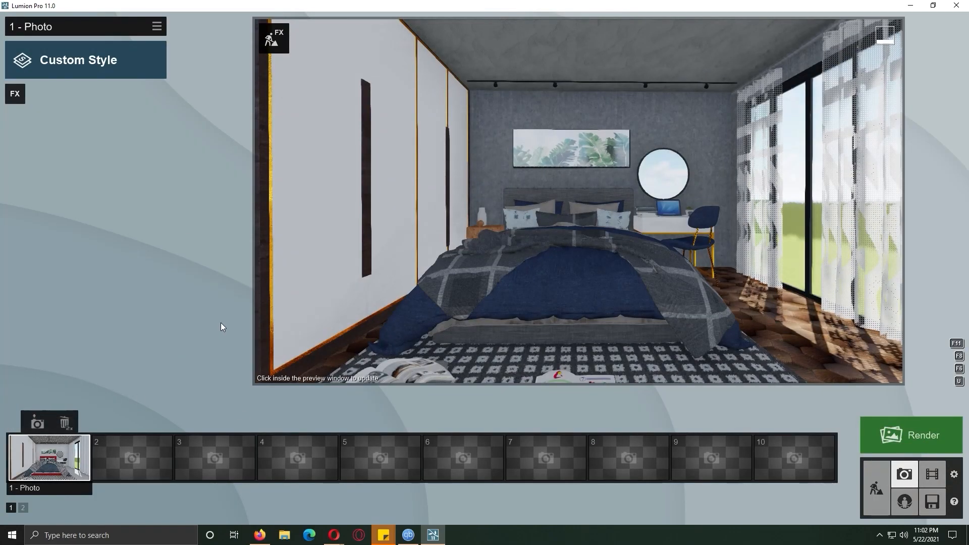
{"action": "left_click", "coordinate": [86, 60]}
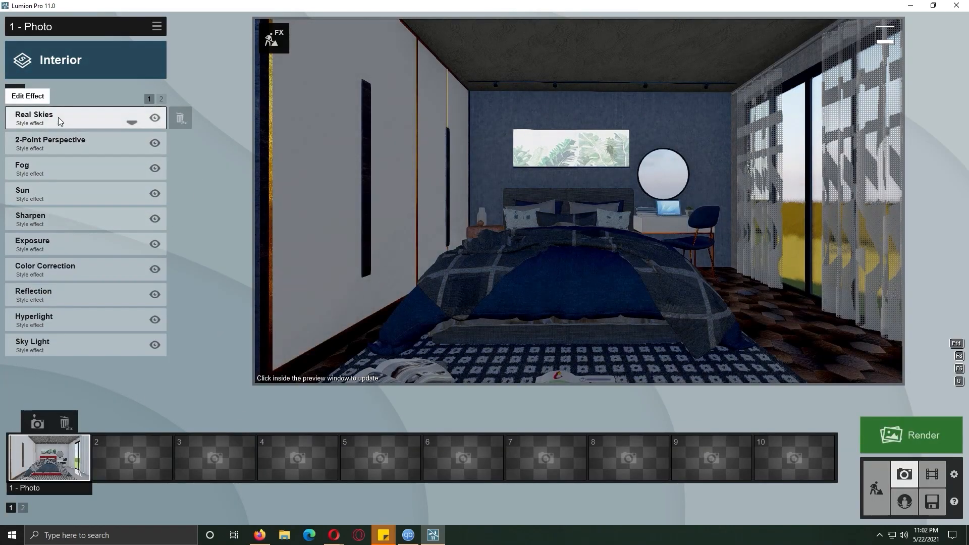
{"action": "left_click", "coordinate": [58, 117]}
{"action": "mouse_move", "coordinate": [56, 177]}
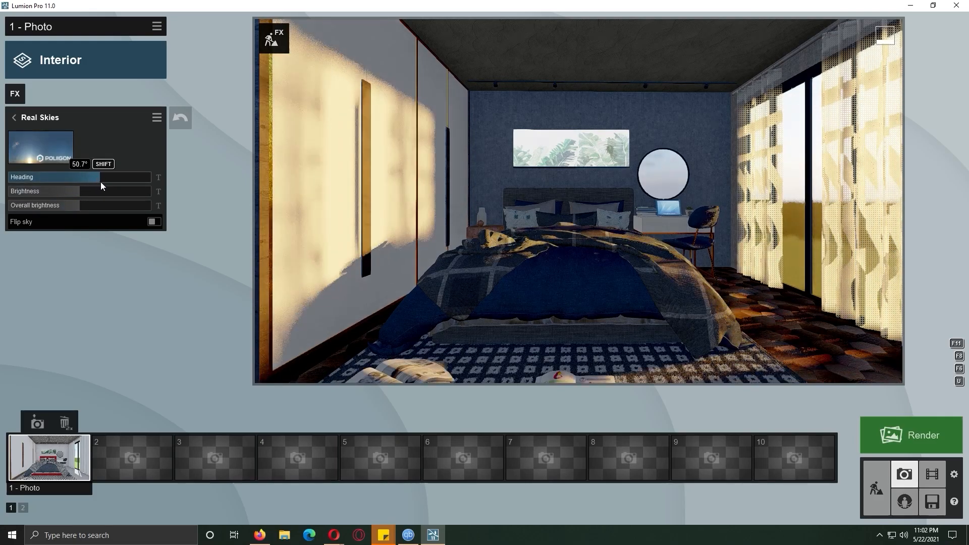
{"action": "left_click", "coordinate": [57, 156]}
{"action": "left_click", "coordinate": [487, 196]}
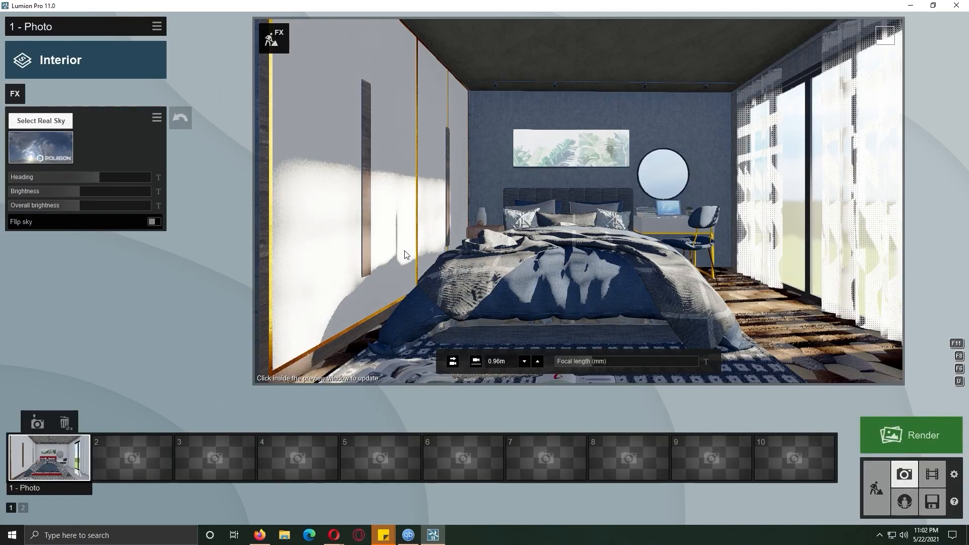
{"action": "mouse_move", "coordinate": [99, 183]}
{"action": "left_mouse_down"}
{"action": "mouse_move", "coordinate": [89, 182]}
{"action": "mouse_move", "coordinate": [98, 180]}
{"action": "left_mouse_up"}
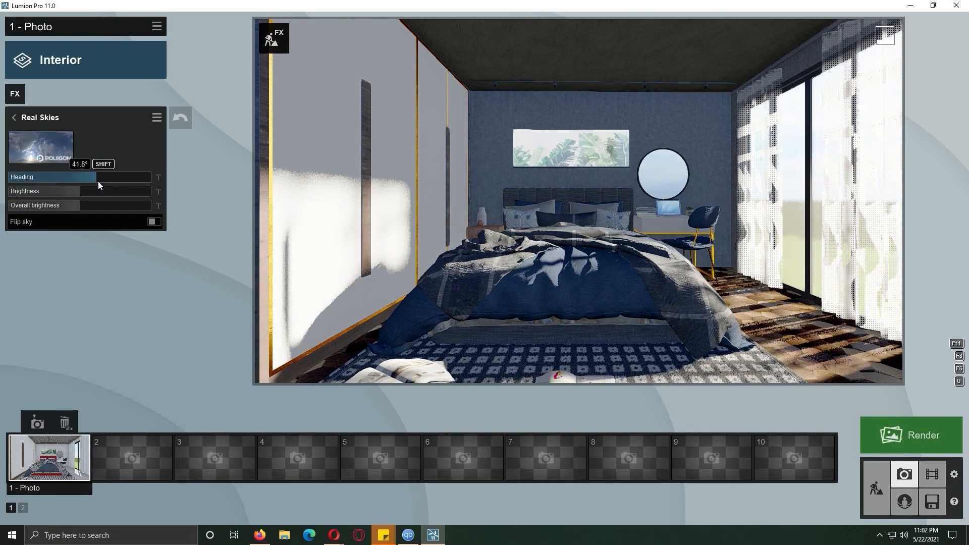
{"action": "left_click", "coordinate": [15, 118]}
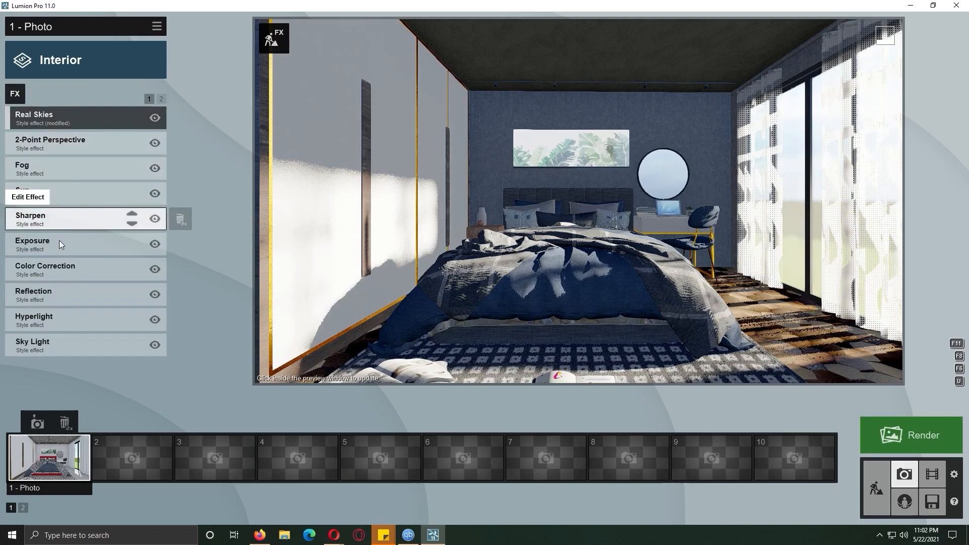
Step: Review the Color Correction, Hyperlight and 2-Point Perspective effects, and set Sky Light to Ultra quality with planar and projected reflections on
{"action": "left_click", "coordinate": [60, 267]}
{"action": "left_click", "coordinate": [15, 117]}
{"action": "left_click", "coordinate": [60, 318]}
{"action": "left_click", "coordinate": [14, 117]}
{"action": "left_click", "coordinate": [66, 342]}
{"action": "left_click", "coordinate": [153, 167]}
{"action": "left_click", "coordinate": [404, 219]}
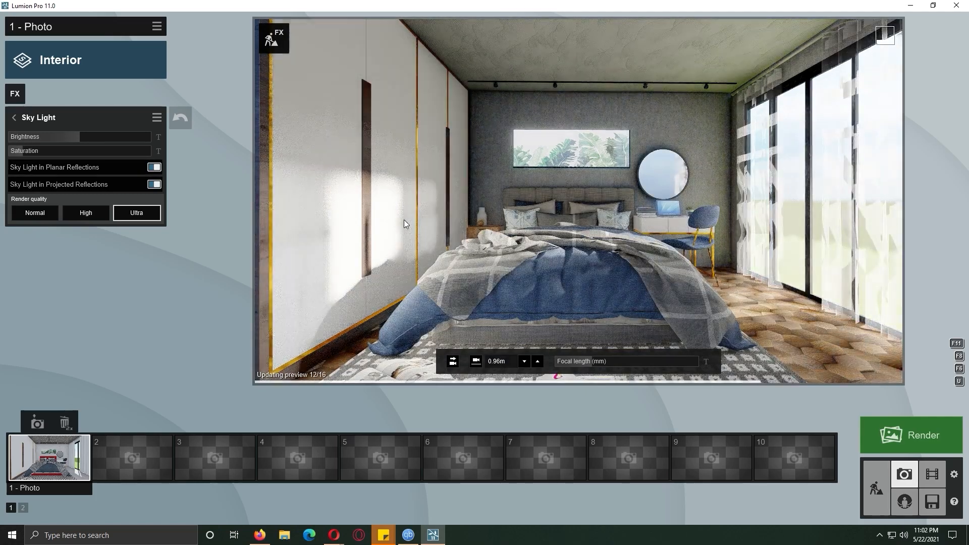
{"action": "left_click", "coordinate": [24, 119]}
{"action": "left_click", "coordinate": [47, 144]}
{"action": "left_click", "coordinate": [15, 118]}
Step: Add the Analog Color Lab effect to the photo and raise its Style to slightly above the middle
{"action": "left_click", "coordinate": [15, 94]}
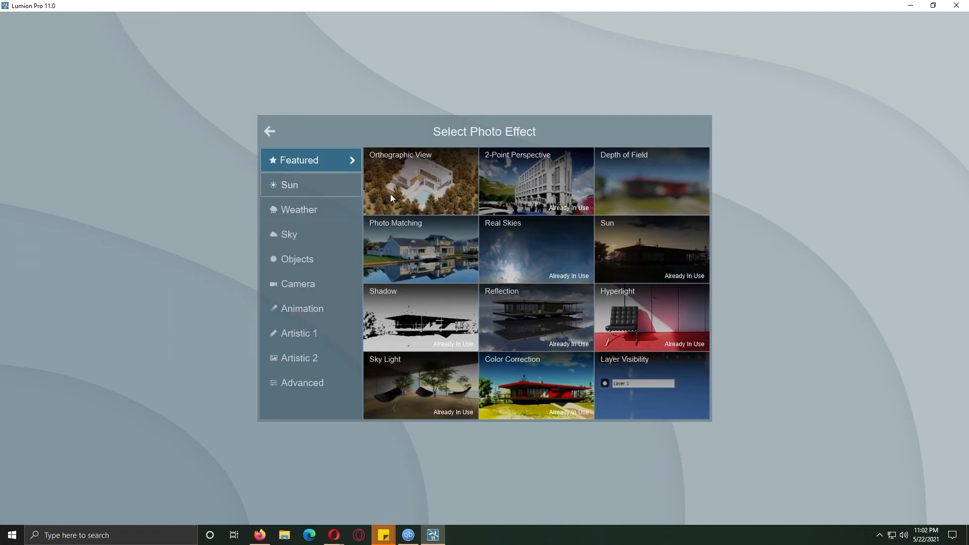
{"action": "left_click", "coordinate": [323, 381]}
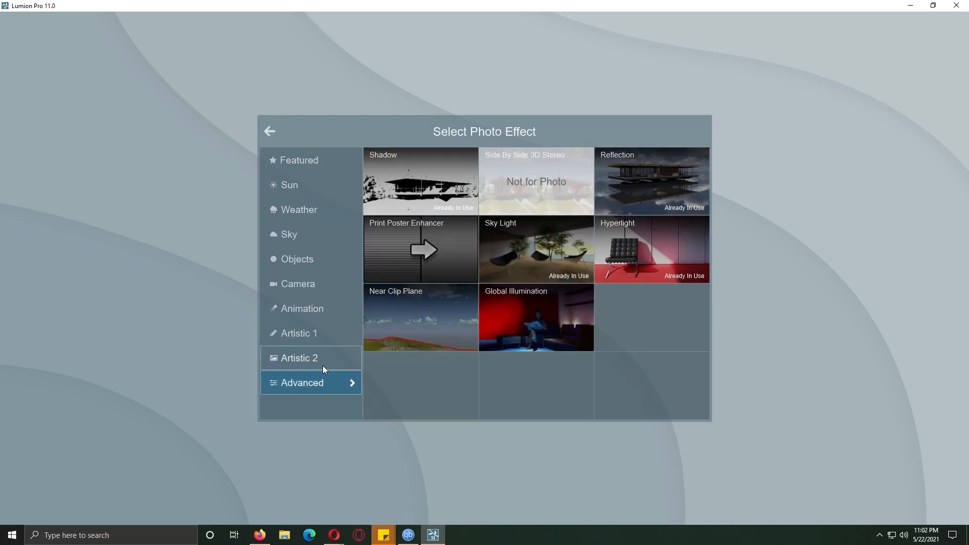
{"action": "left_click", "coordinate": [323, 363]}
{"action": "left_click", "coordinate": [536, 182]}
{"action": "left_click_drag", "start_coordinate": [19, 138], "coordinate": [89, 135]}
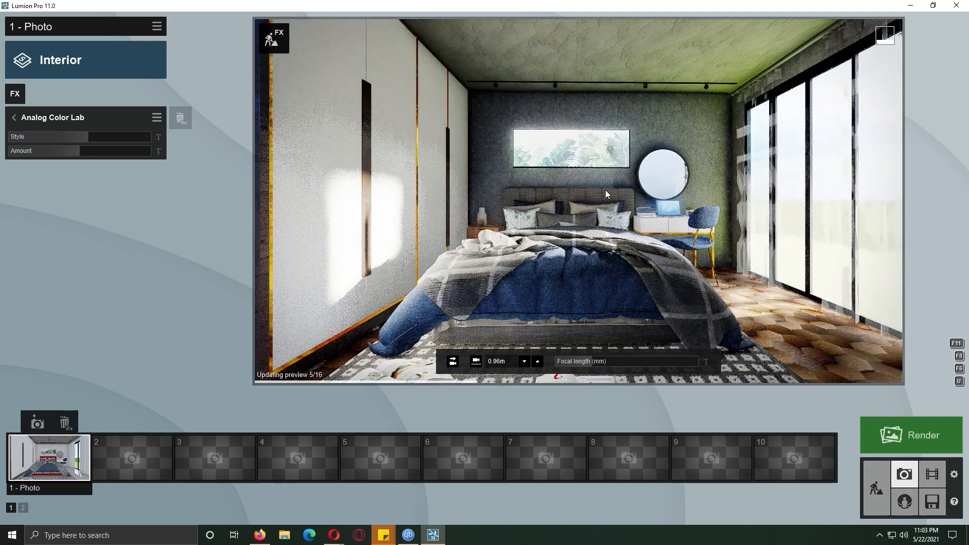
Step: Set the camera's focal length to 23.2 mm and store the closer bed view as photo 2
{"action": "left_click_drag", "start_coordinate": [562, 361], "coordinate": [607, 363]}
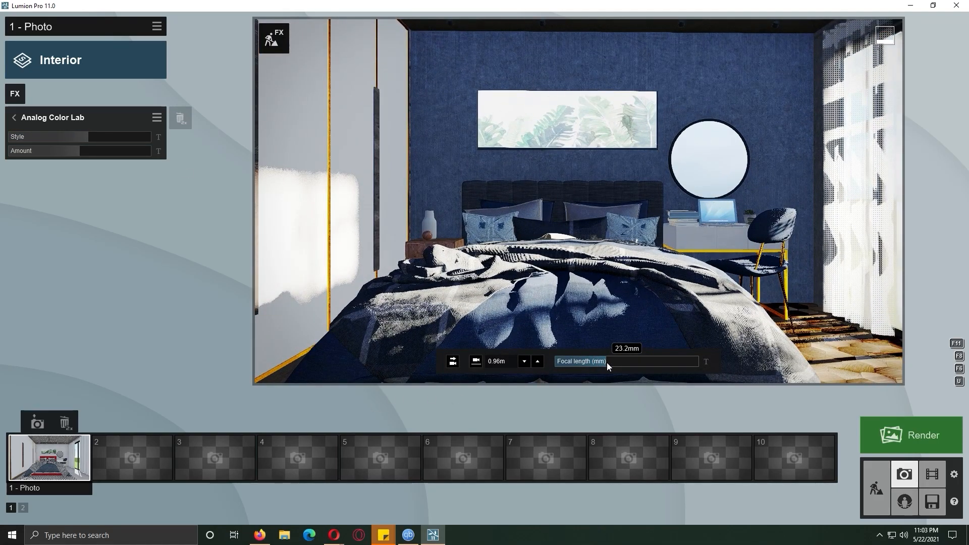
{"action": "left_click", "coordinate": [497, 255]}
{"action": "left_click", "coordinate": [120, 422]}
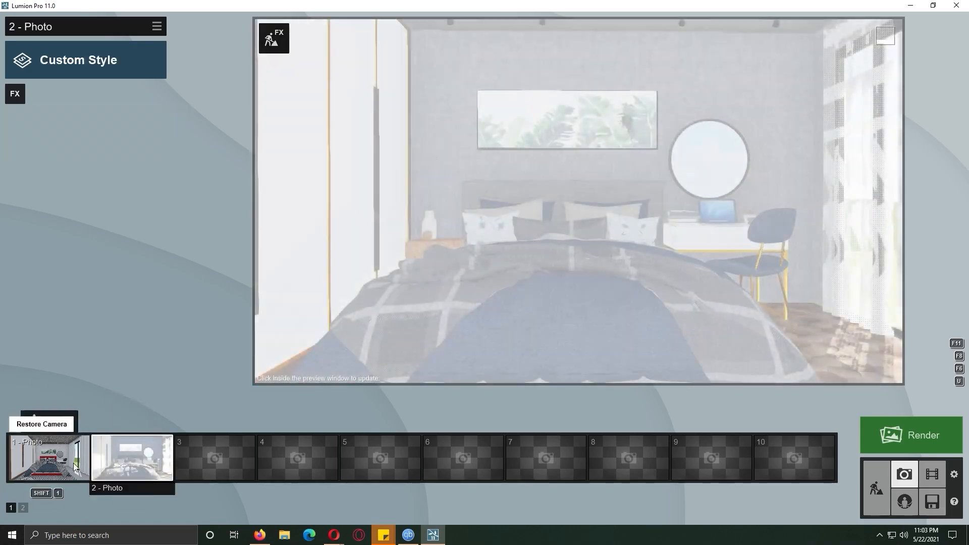
Step: Add the Volumetric Sunlight effect to photo 1 and adjust its Brightness and Range
{"action": "left_click", "coordinate": [74, 466]}
{"action": "left_click", "coordinate": [50, 119]}
{"action": "left_click", "coordinate": [17, 117]}
{"action": "left_click", "coordinate": [16, 94]}
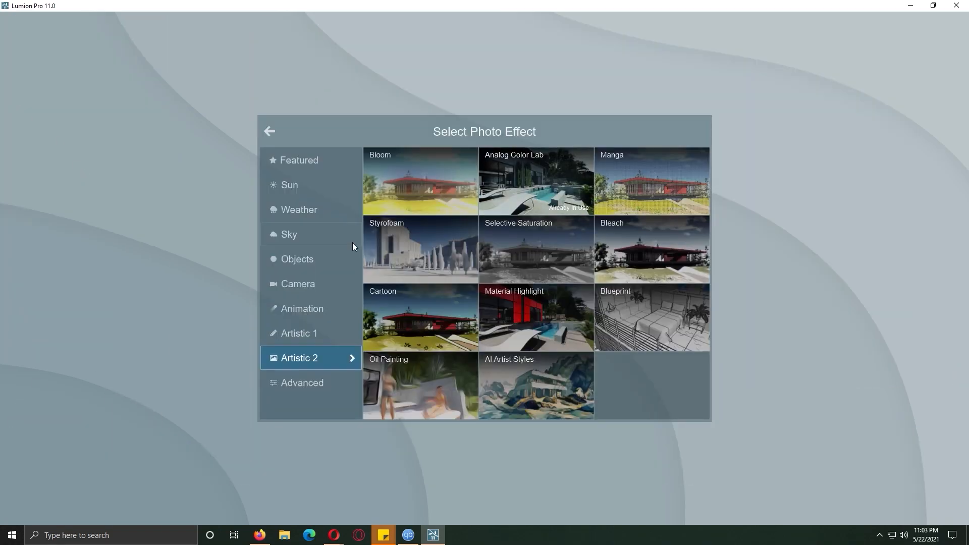
{"action": "left_click", "coordinate": [326, 334]}
{"action": "left_click", "coordinate": [320, 316]}
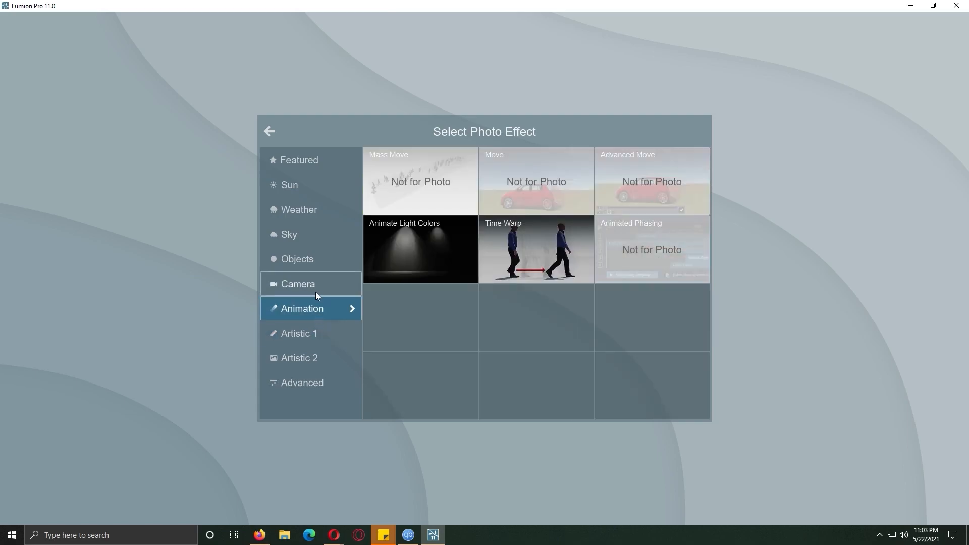
{"action": "left_click", "coordinate": [316, 288]}
{"action": "left_click", "coordinate": [315, 259]}
{"action": "left_click", "coordinate": [313, 227]}
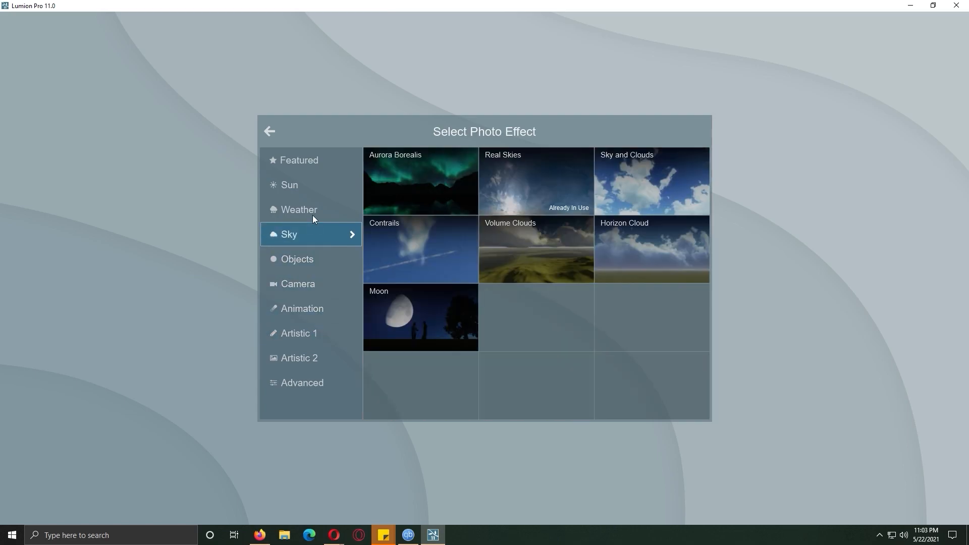
{"action": "left_click", "coordinate": [313, 205]}
{"action": "left_click", "coordinate": [311, 187]}
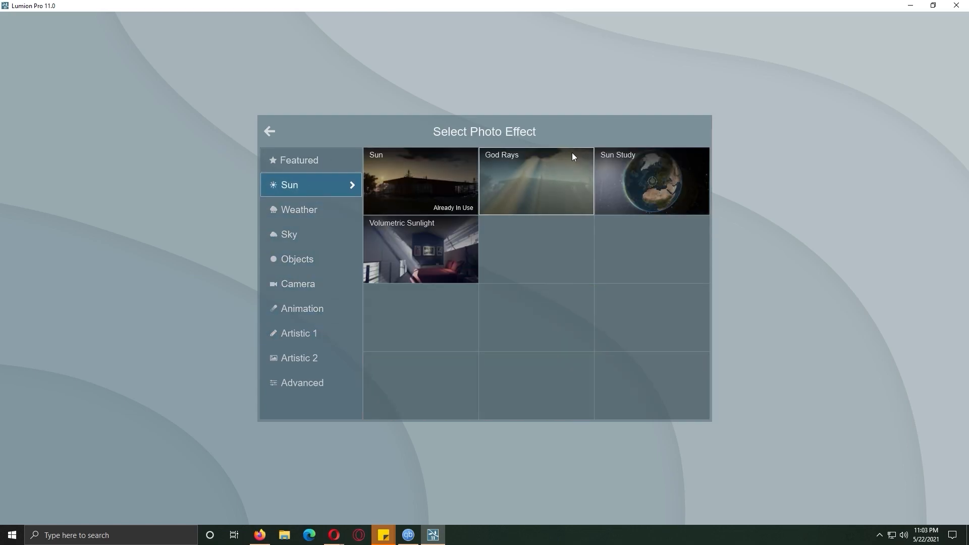
{"action": "left_click", "coordinate": [444, 257]}
{"action": "left_click_drag", "start_coordinate": [69, 138], "coordinate": [157, 159]}
{"action": "mouse_move", "coordinate": [1, 159]}
{"action": "left_mouse_down"}
{"action": "mouse_move", "coordinate": [10, 156]}
{"action": "mouse_move", "coordinate": [1, 154]}
{"action": "left_mouse_up"}
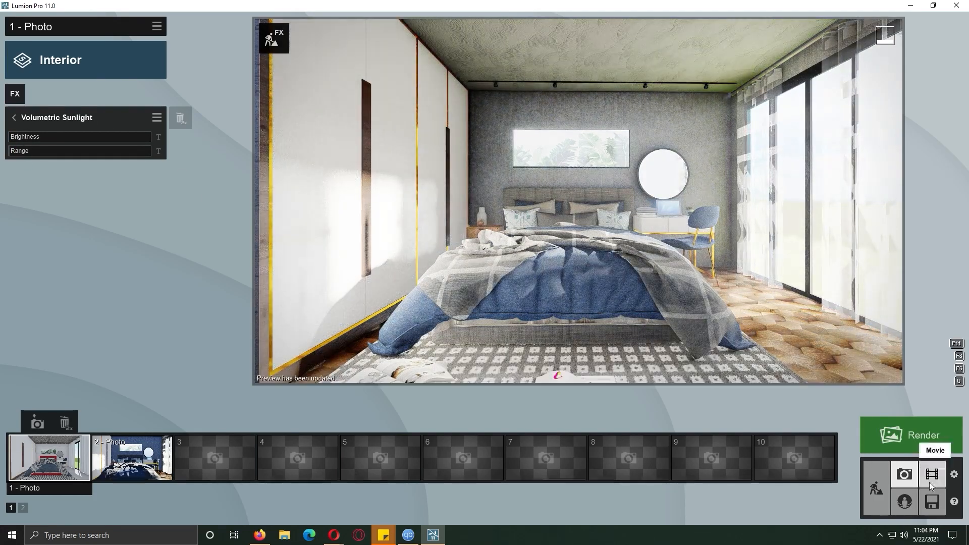
Step: Return to Build mode and assign the Landscape material to the light green grass surface outside the bedroom
{"action": "left_click", "coordinate": [876, 488]}
{"action": "key", "text": "shift+s"}
{"action": "right_click_drag", "start_coordinate": [588, 348], "coordinate": [434, 282]}
{"action": "left_click", "coordinate": [52, 445]}
{"action": "left_click", "coordinate": [232, 204]}
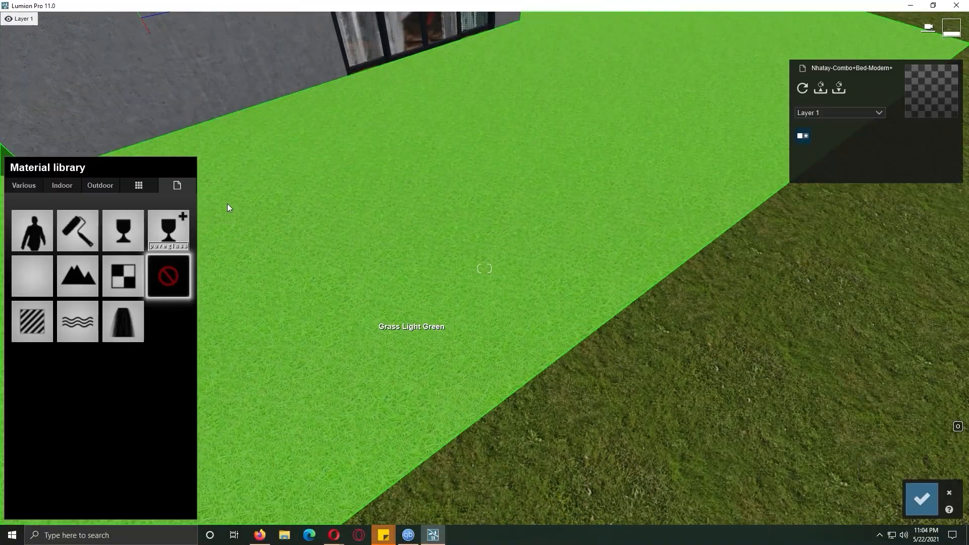
{"action": "left_click", "coordinate": [80, 275]}
Step: Try 3D grass on the outdoor ground, browse the 2D grass and outdoor materials, and return the ground to the Landscape material
{"action": "left_click", "coordinate": [66, 215]}
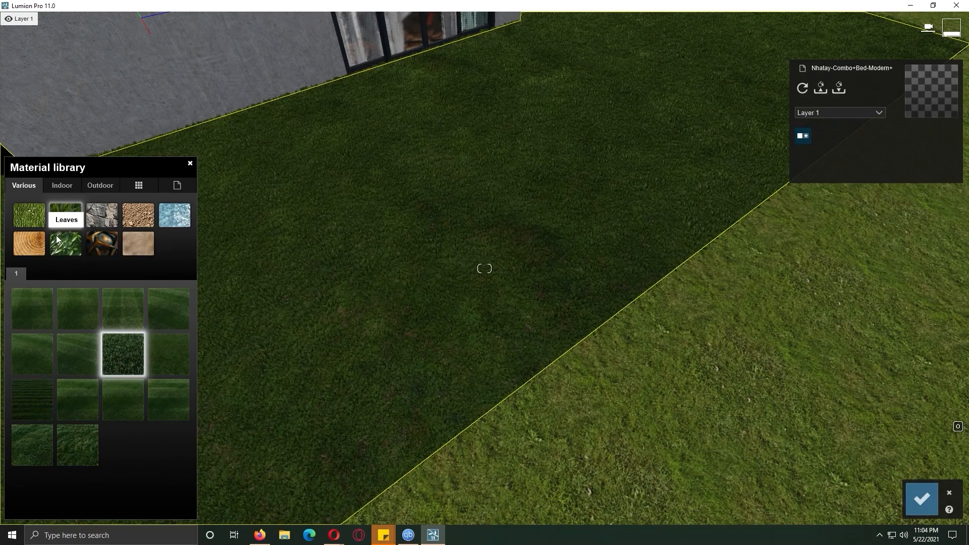
{"action": "left_click", "coordinate": [36, 220]}
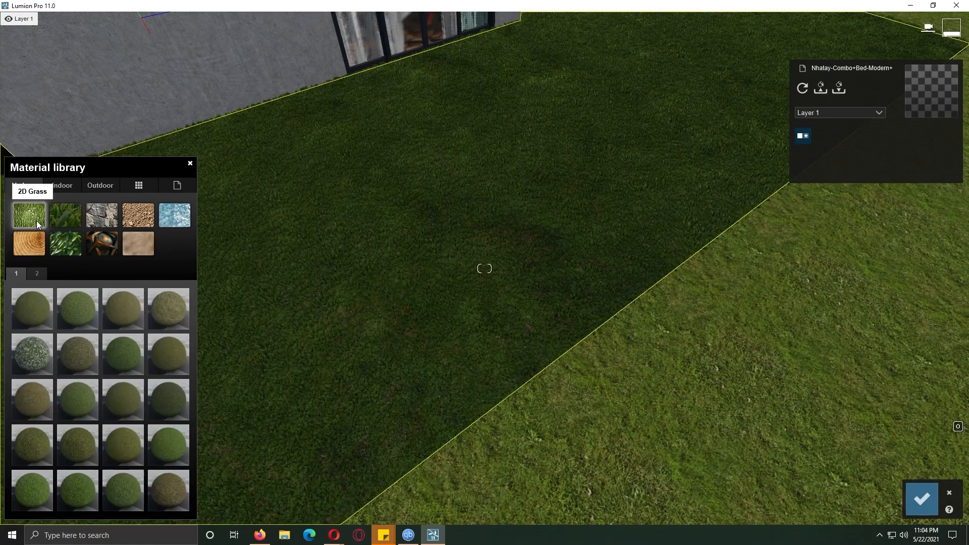
{"action": "left_click", "coordinate": [110, 188]}
{"action": "left_click", "coordinate": [139, 185]}
{"action": "left_click", "coordinate": [108, 187]}
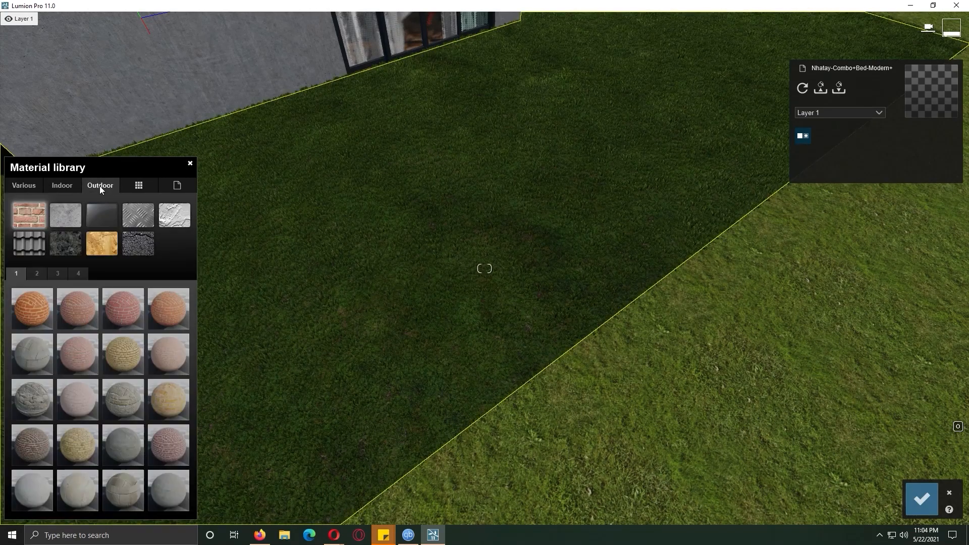
{"action": "left_click", "coordinate": [180, 187]}
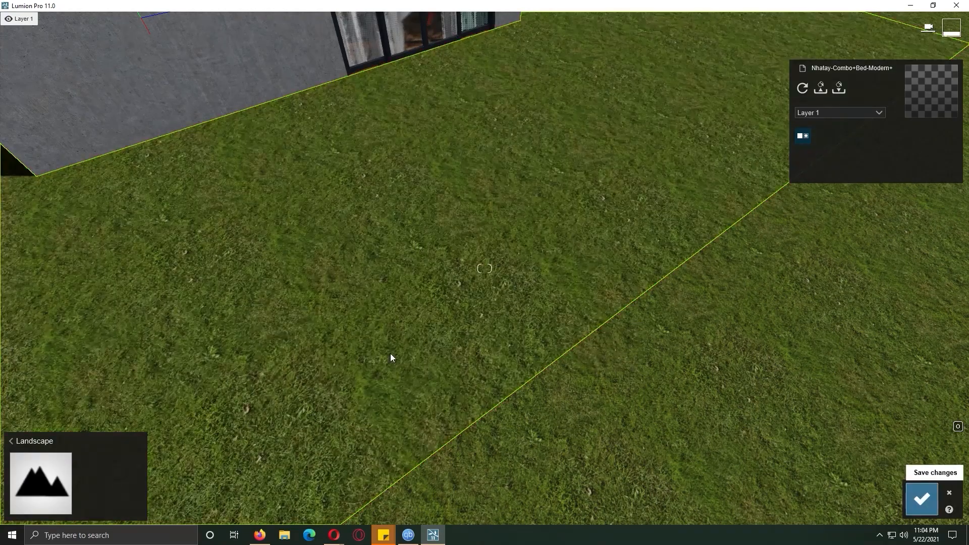
Step: Place several different Fine-detail Nature trees on the lawn around the bedroom's windows
{"action": "left_click", "coordinate": [23, 445]}
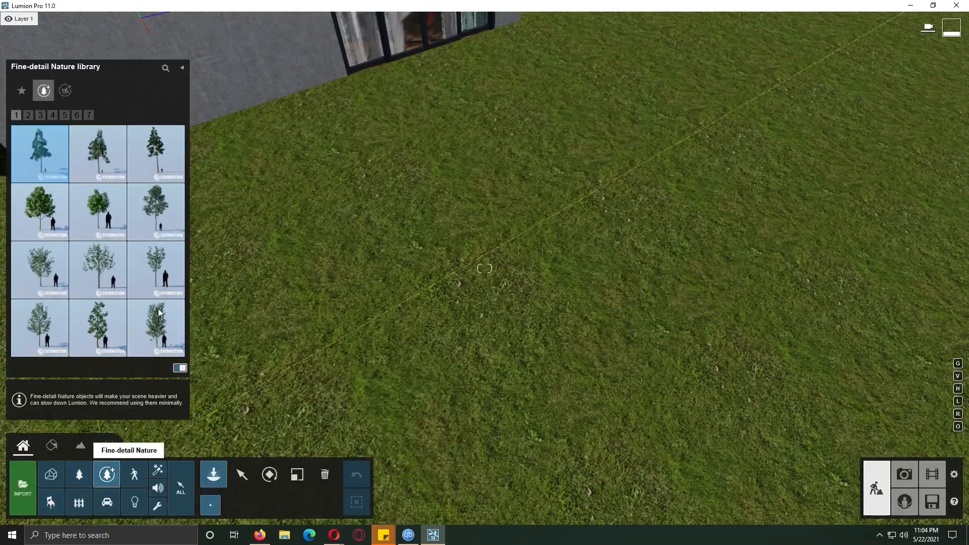
{"action": "left_click", "coordinate": [109, 217]}
{"action": "right_click_drag", "start_coordinate": [451, 226], "coordinate": [451, 152]}
{"action": "key", "text": "s"}
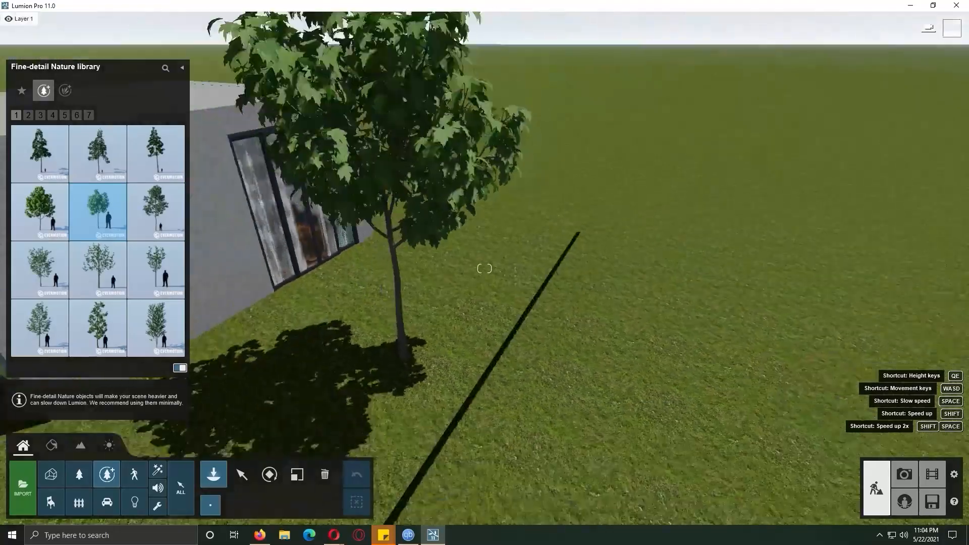
{"action": "left_click", "coordinate": [445, 252]}
{"action": "left_click", "coordinate": [156, 269]}
{"action": "left_click", "coordinate": [495, 303]}
{"action": "left_click", "coordinate": [98, 269]}
{"action": "left_click", "coordinate": [549, 247]}
{"action": "left_click", "coordinate": [143, 340]}
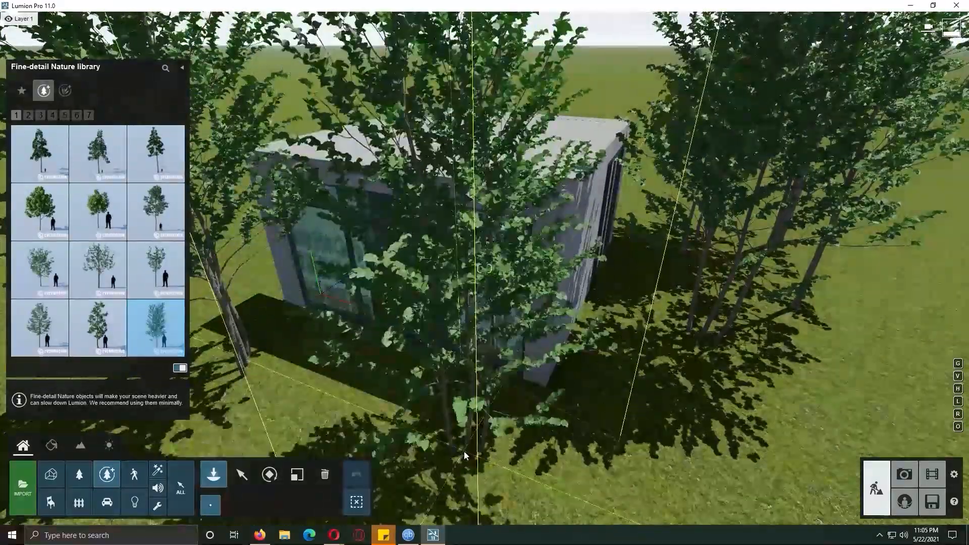
{"action": "left_click", "coordinate": [464, 455]}
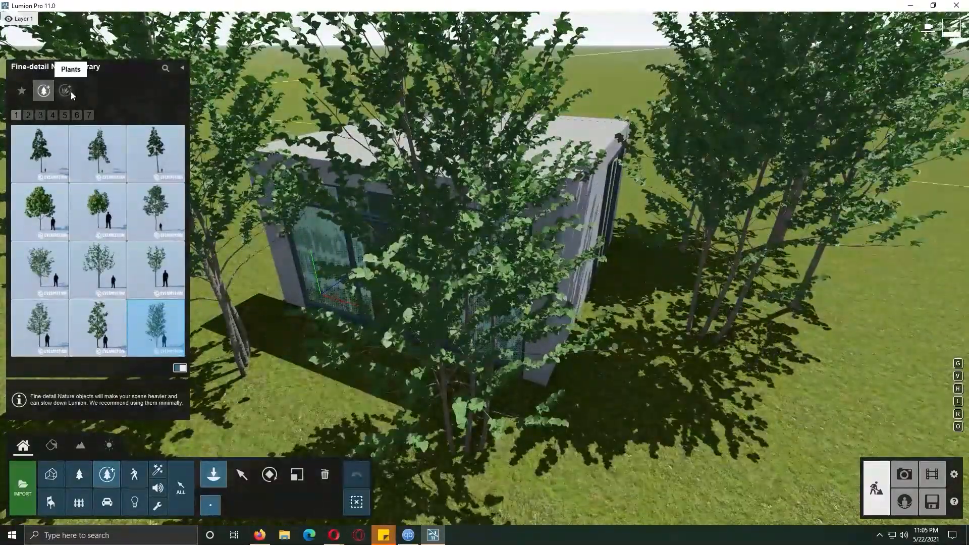
Step: Add two kinds of low bushy fine-detail trees among the taller ones and preview them from photo 2's camera in Photo mode
{"action": "left_click", "coordinate": [40, 115]}
{"action": "left_click", "coordinate": [86, 263]}
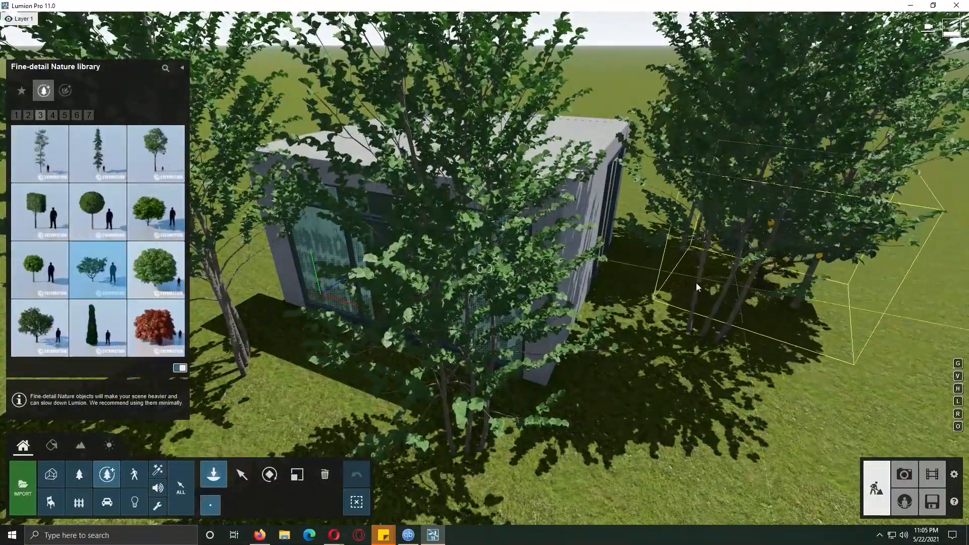
{"action": "left_click", "coordinate": [756, 288]}
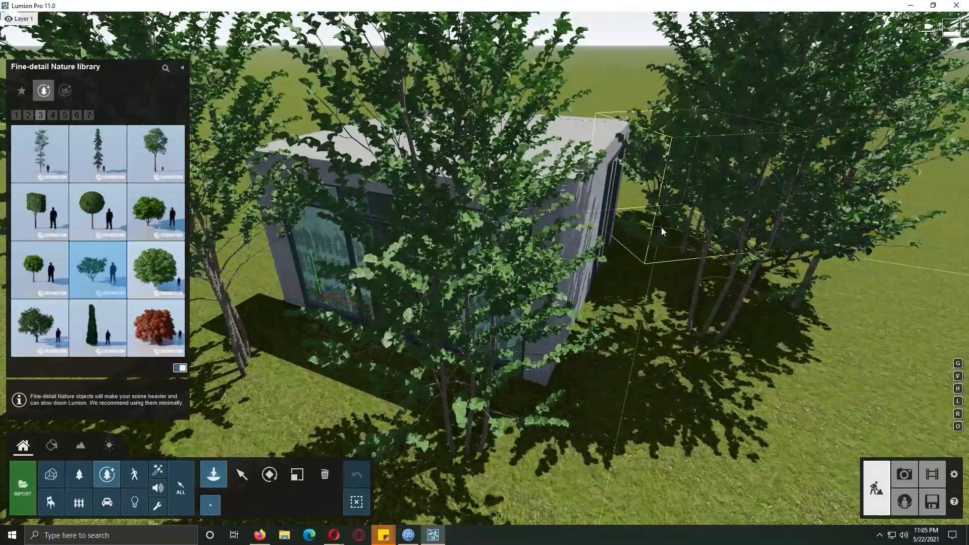
{"action": "left_click", "coordinate": [162, 212]}
{"action": "key", "text": "d"}
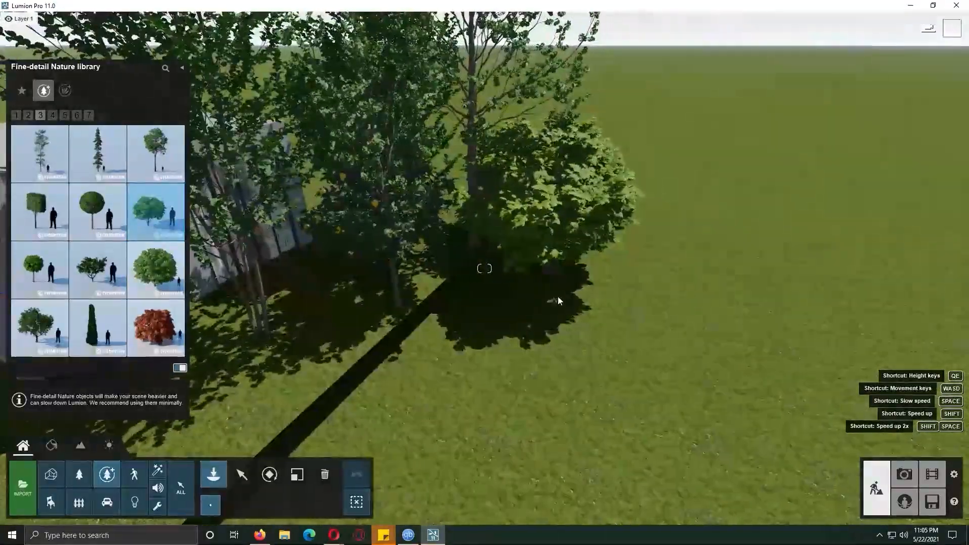
{"action": "left_click", "coordinate": [498, 325]}
{"action": "left_click", "coordinate": [901, 477]}
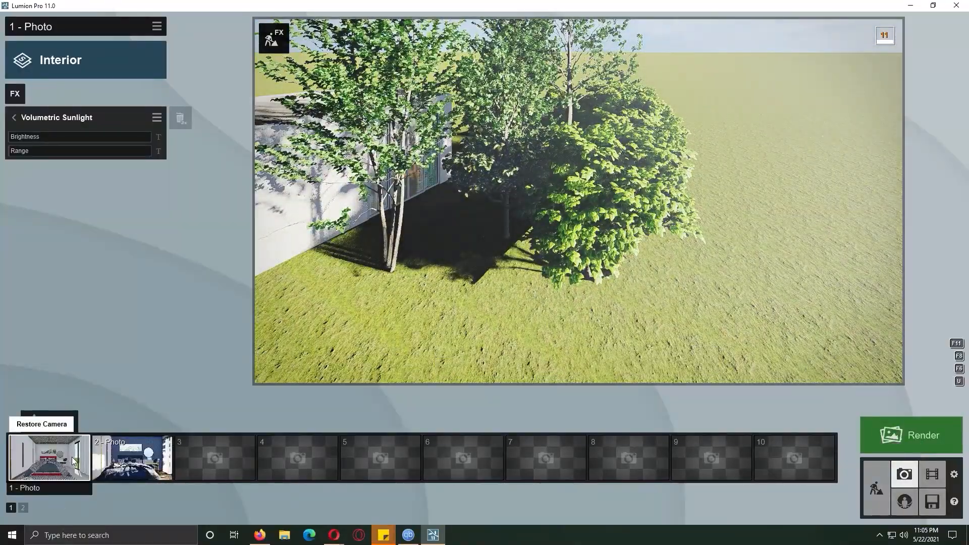
{"action": "left_click", "coordinate": [132, 457]}
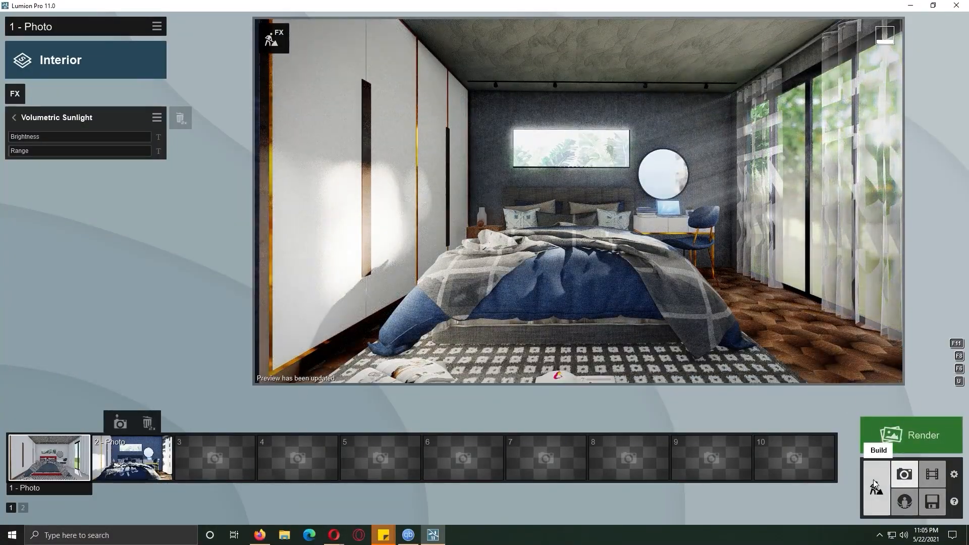
Step: Set the Emissive value of the leaf artwork above the bed to 0.0, save it and preview the photo view
{"action": "left_click", "coordinate": [876, 488]}
{"action": "left_click", "coordinate": [51, 445]}
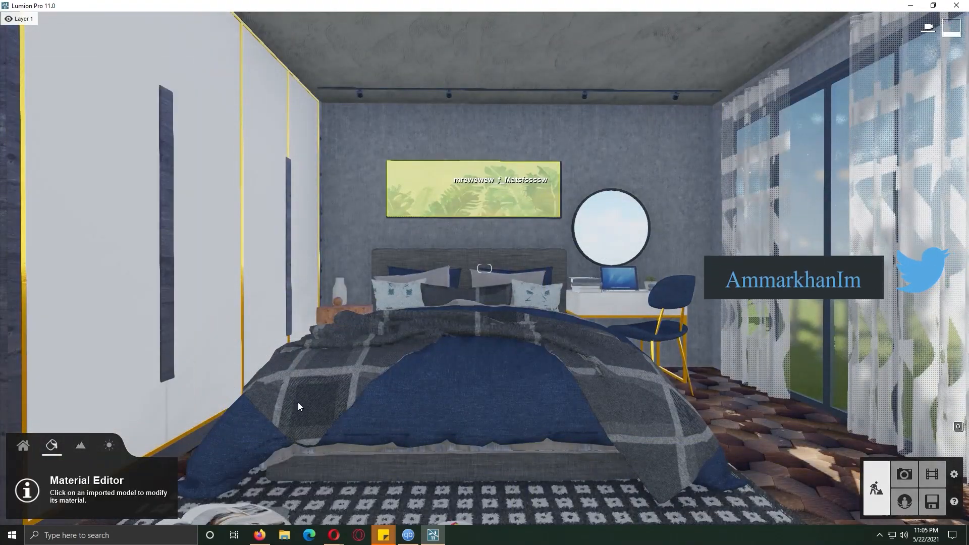
{"action": "left_click", "coordinate": [340, 350]}
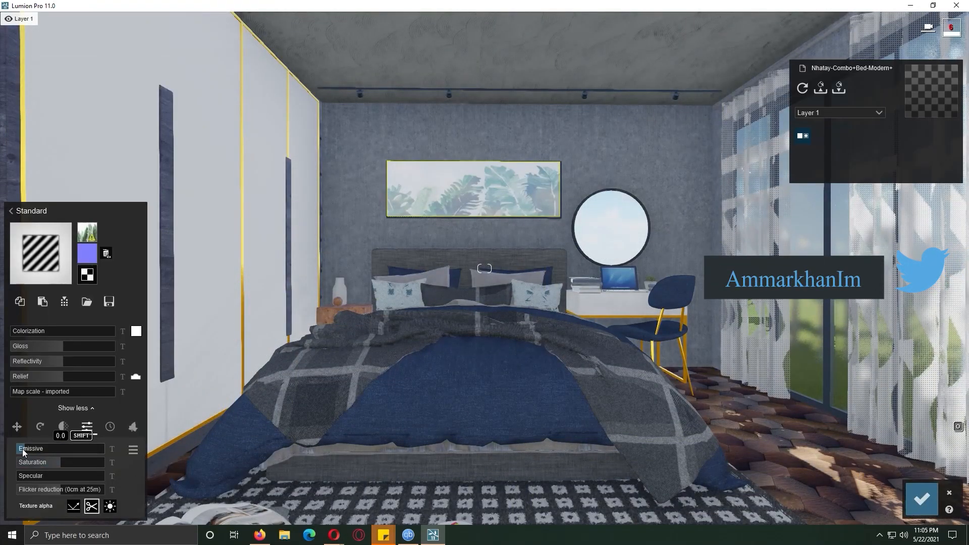
{"action": "left_click", "coordinate": [921, 499]}
{"action": "left_click", "coordinate": [904, 475]}
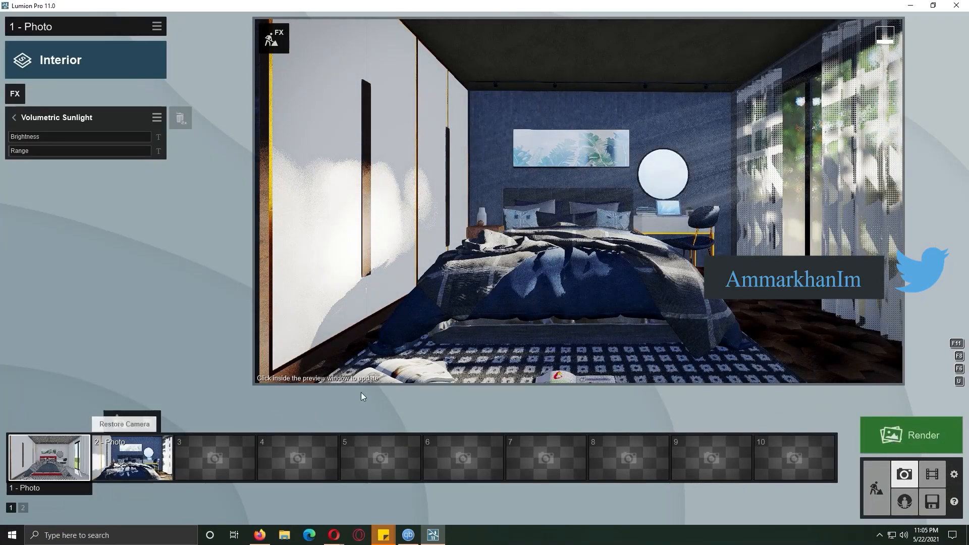
{"action": "left_click", "coordinate": [133, 456]}
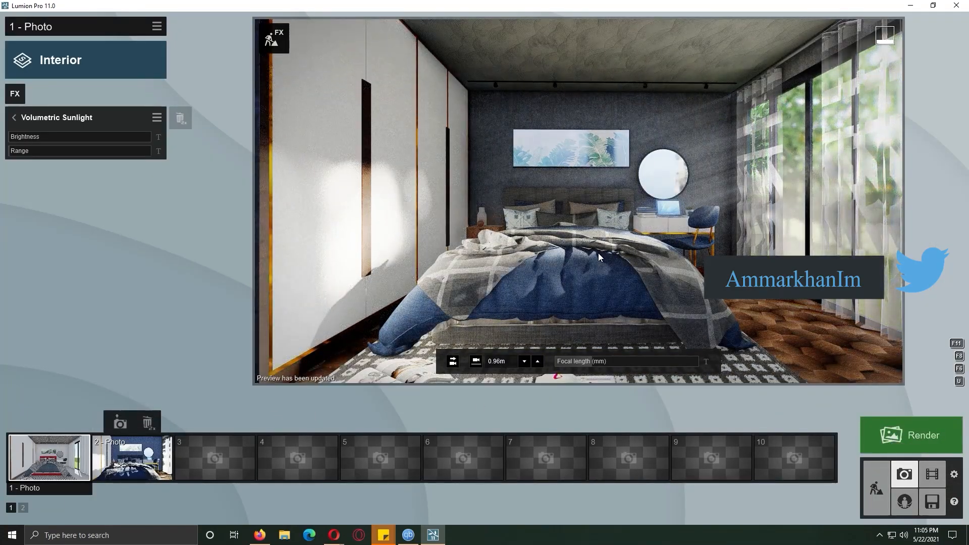
Step: Replace the floor material with a plank wood from the second page of indoor woods, save it and return to Photo mode
{"action": "left_click", "coordinate": [876, 487]}
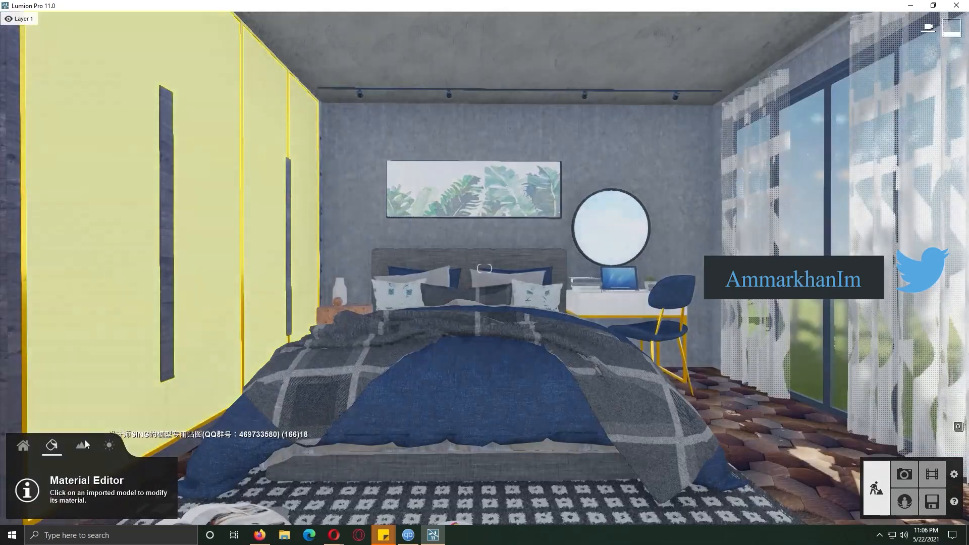
{"action": "left_click", "coordinate": [268, 173]}
{"action": "left_click", "coordinate": [44, 229]}
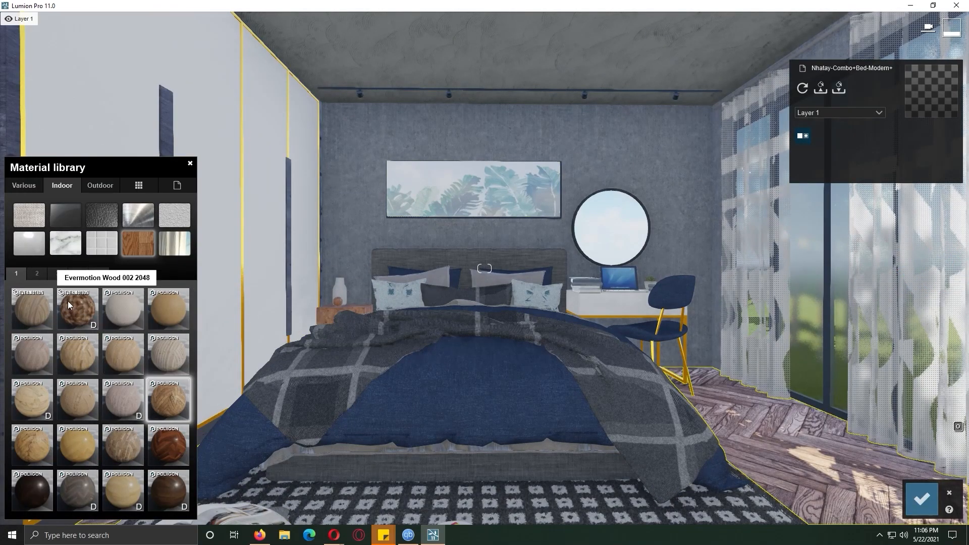
{"action": "left_click", "coordinate": [37, 273]}
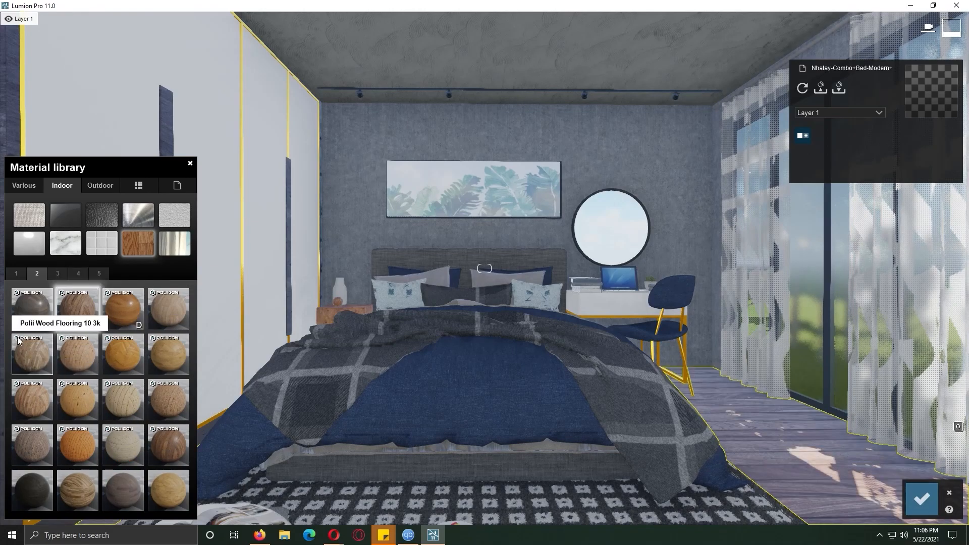
{"action": "left_click", "coordinate": [922, 499]}
{"action": "left_click", "coordinate": [922, 499]}
{"action": "left_click", "coordinate": [904, 474]}
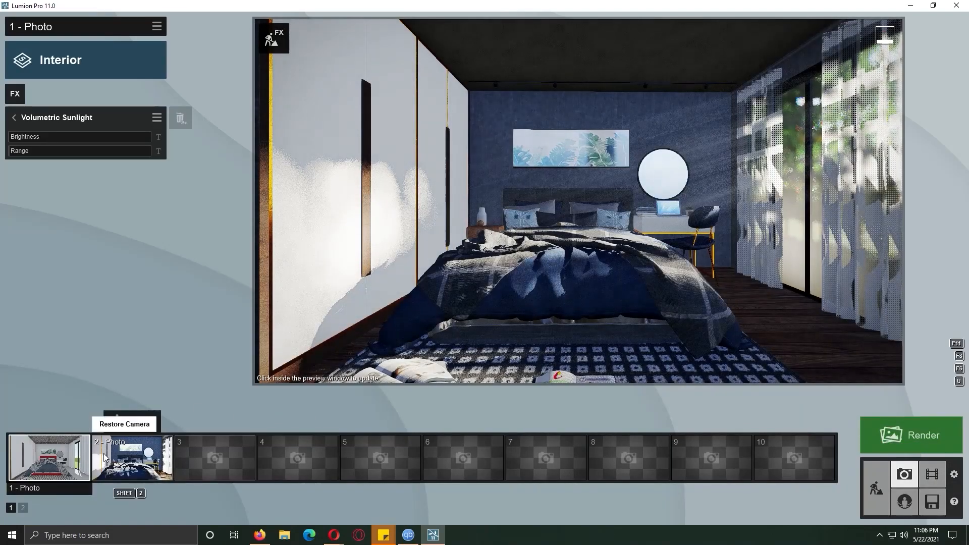
Step: Set the camera height to 1.10 m for the bed view and store the camera as photo 1
{"action": "left_click", "coordinate": [476, 363]}
{"action": "left_click", "coordinate": [523, 361]}
{"action": "left_click", "coordinate": [523, 361]}
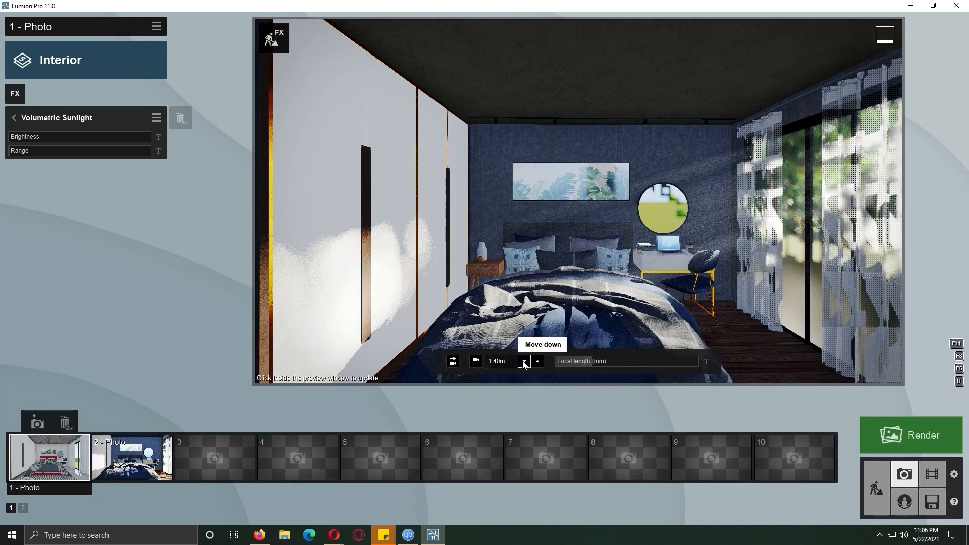
{"action": "left_click", "coordinate": [524, 361]}
{"action": "left_click", "coordinate": [523, 362]}
{"action": "left_click", "coordinate": [560, 243]}
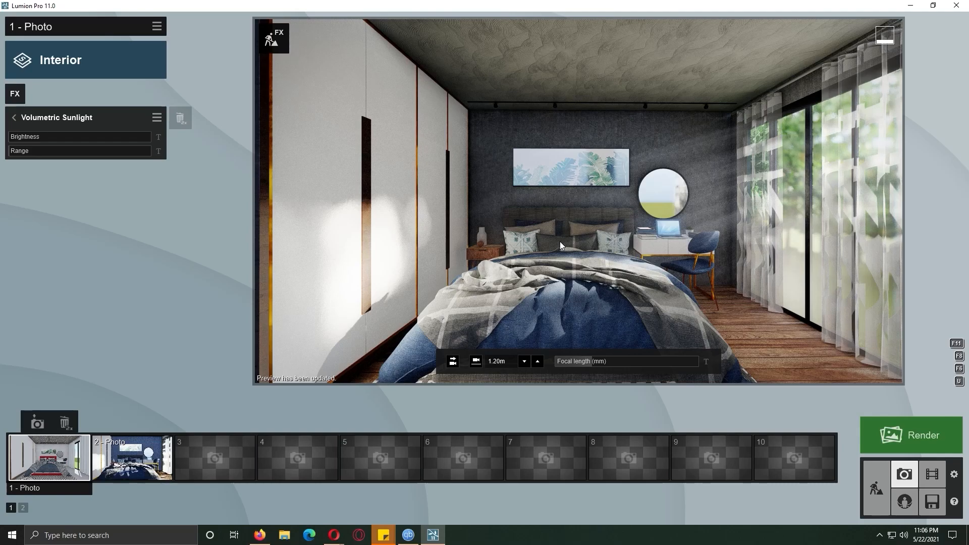
{"action": "left_click", "coordinate": [524, 361]}
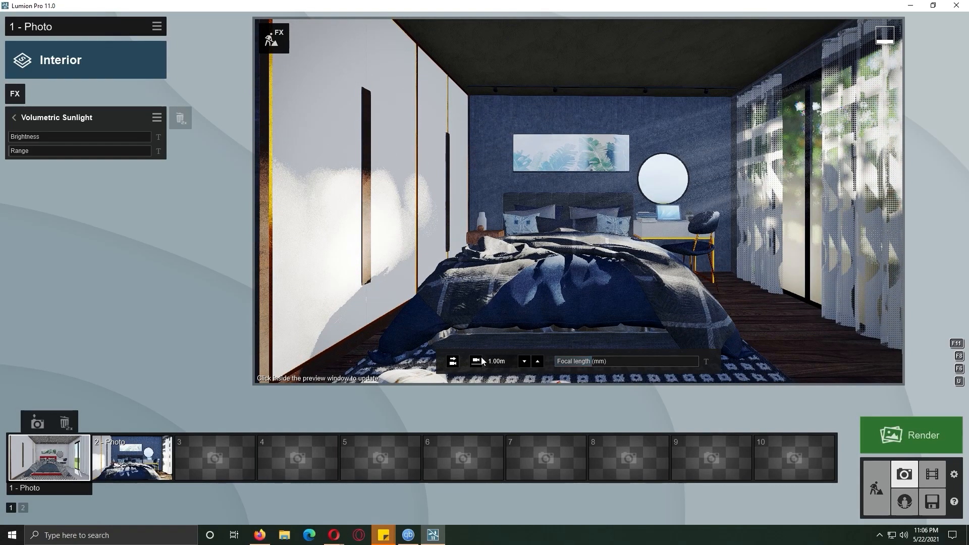
{"action": "left_click", "coordinate": [476, 361]}
{"action": "left_click", "coordinate": [524, 362]}
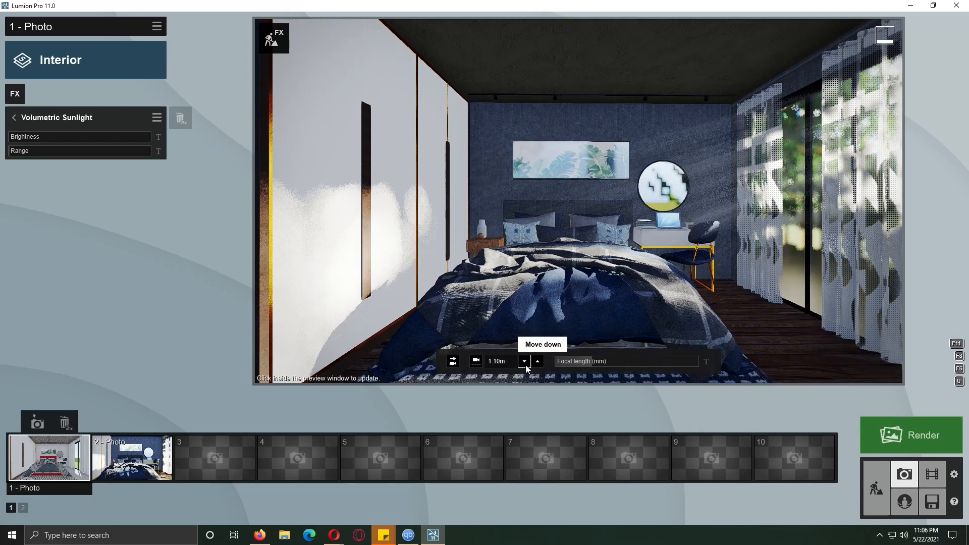
{"action": "left_click", "coordinate": [37, 423]}
Step: Set photo 1's Sharpen effect to a low strength and return to the effects list
{"action": "left_click", "coordinate": [13, 117]}
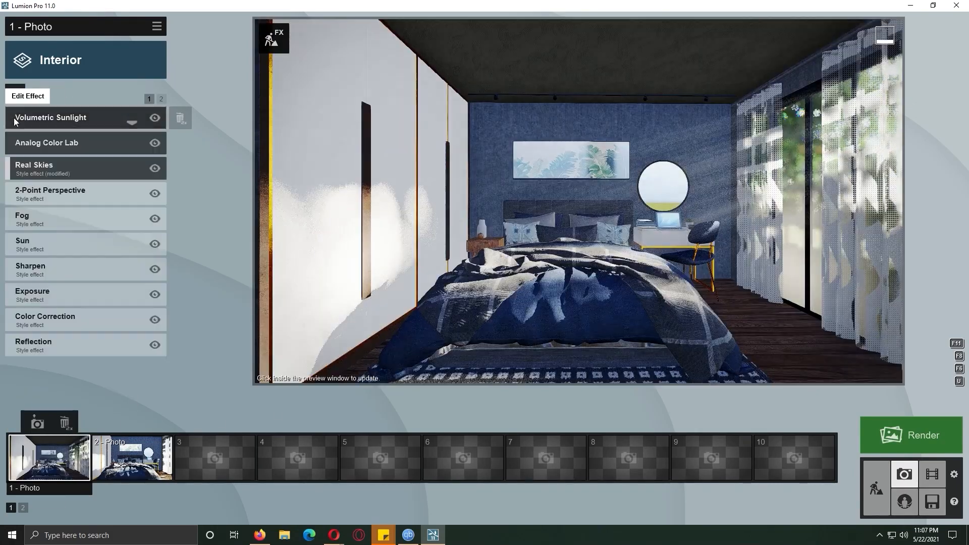
{"action": "left_click", "coordinate": [54, 271]}
{"action": "left_click", "coordinate": [26, 141]}
{"action": "left_click", "coordinate": [14, 117]}
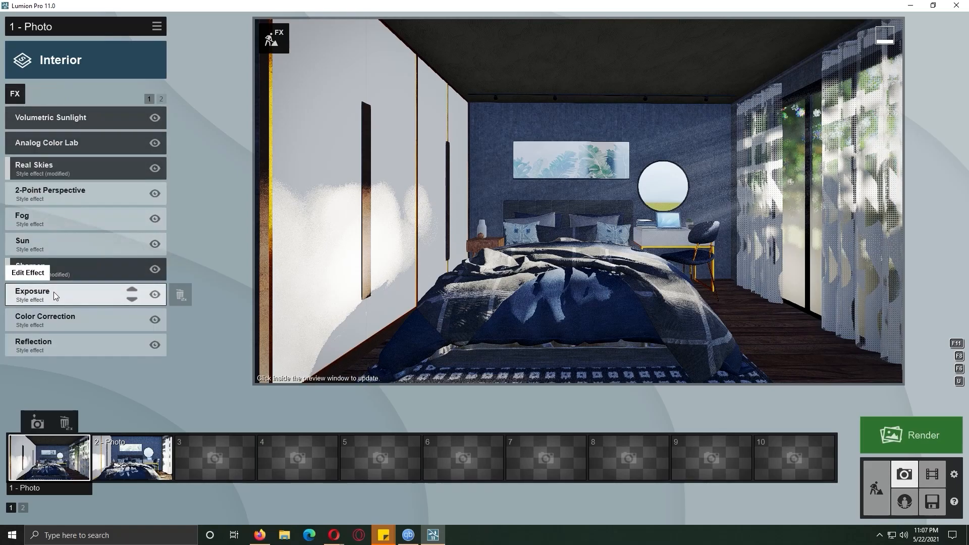
Step: Set photo 1's Reflection effect to High preview quality and add a reflection plane on the round mirror
{"action": "left_click", "coordinate": [55, 342]}
{"action": "left_click", "coordinate": [122, 201]}
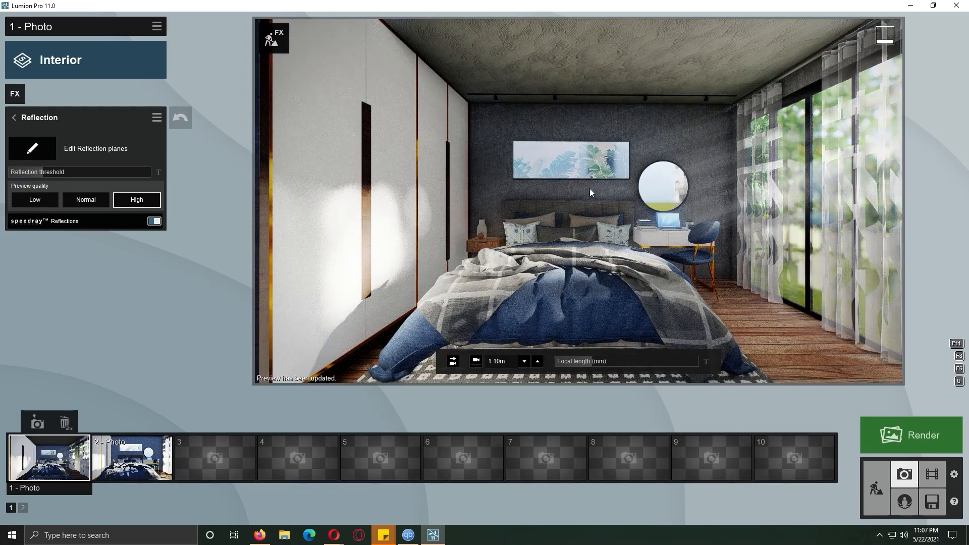
{"action": "left_click", "coordinate": [32, 148]}
{"action": "left_click", "coordinate": [47, 503]}
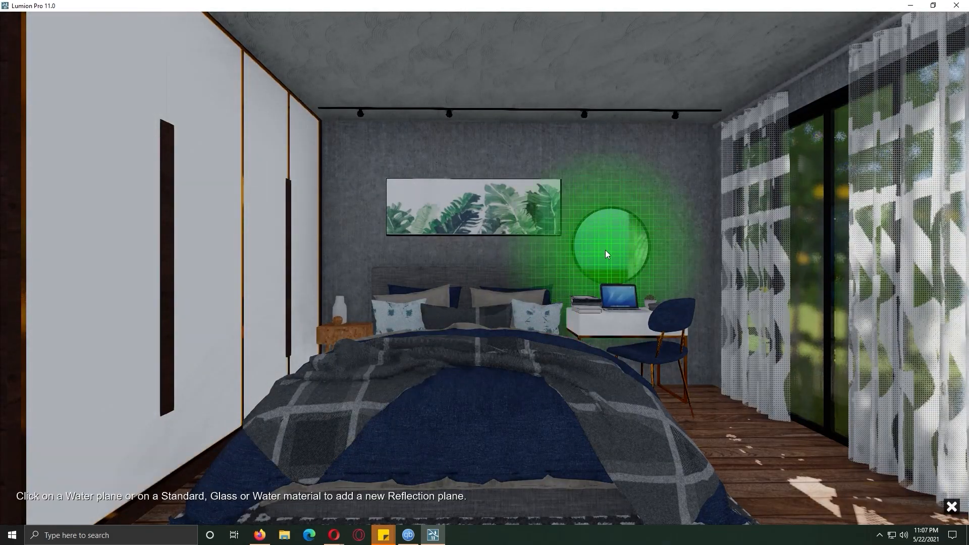
{"action": "left_click", "coordinate": [608, 248]}
{"action": "left_click", "coordinate": [942, 499]}
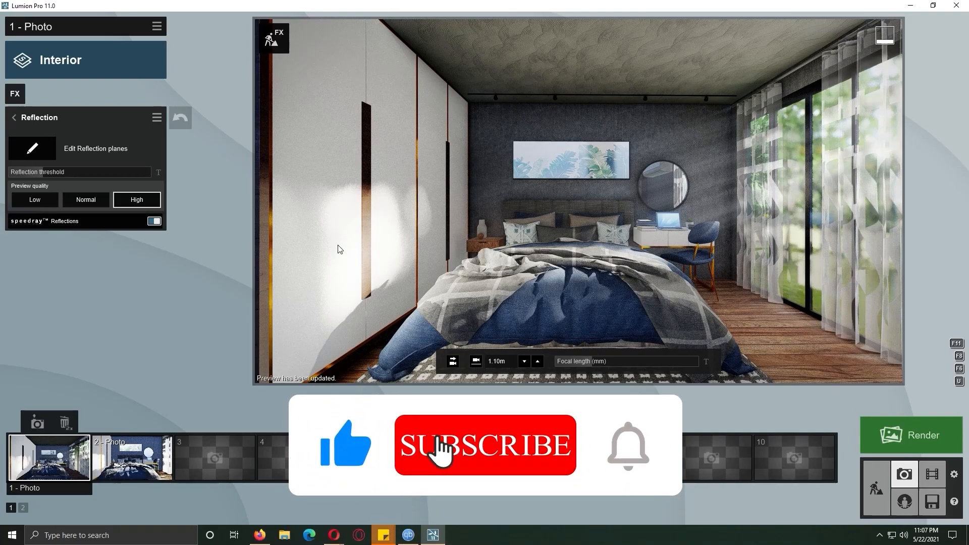
Step: Set photo 1's Exposure effect to 0.7 and update the preview
{"action": "left_click", "coordinate": [14, 117]}
{"action": "left_click", "coordinate": [161, 99]}
{"action": "left_click", "coordinate": [149, 99]}
{"action": "left_click", "coordinate": [48, 297]}
{"action": "left_click_drag", "start_coordinate": [104, 136], "coordinate": [108, 136]}
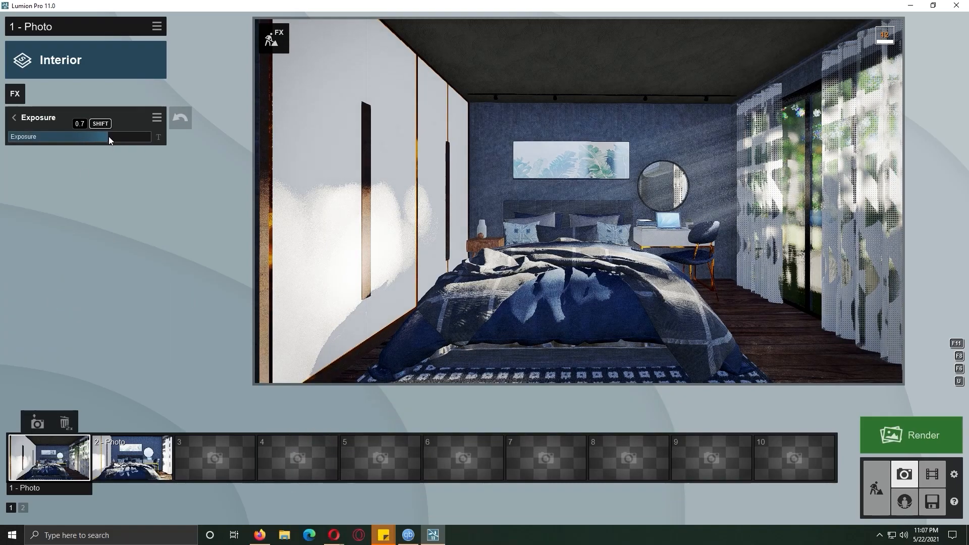
{"action": "left_click", "coordinate": [426, 236]}
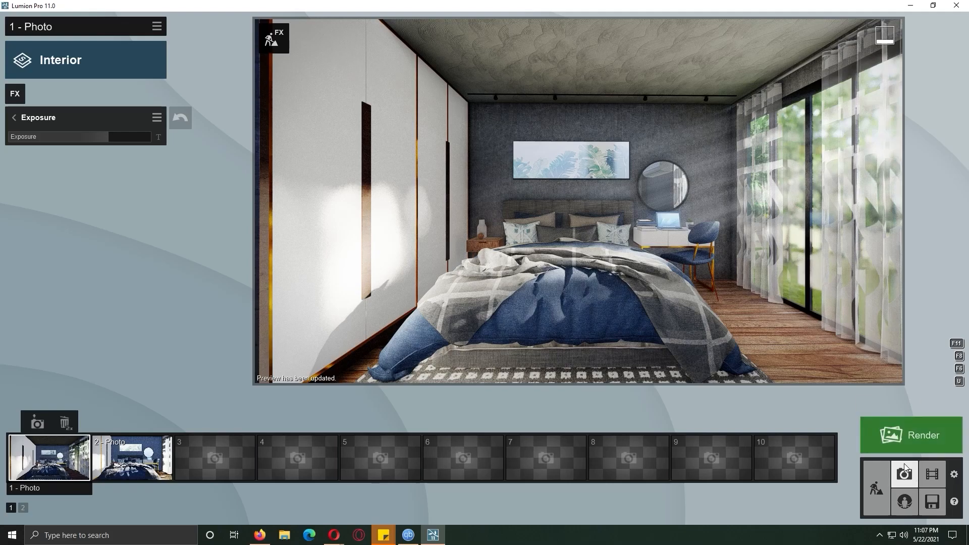
Step: Return to Build mode and browse the indoor library's decoration objects for wall art
{"action": "left_click", "coordinate": [875, 486]}
{"action": "left_click", "coordinate": [23, 445]}
{"action": "left_click", "coordinate": [51, 502]}
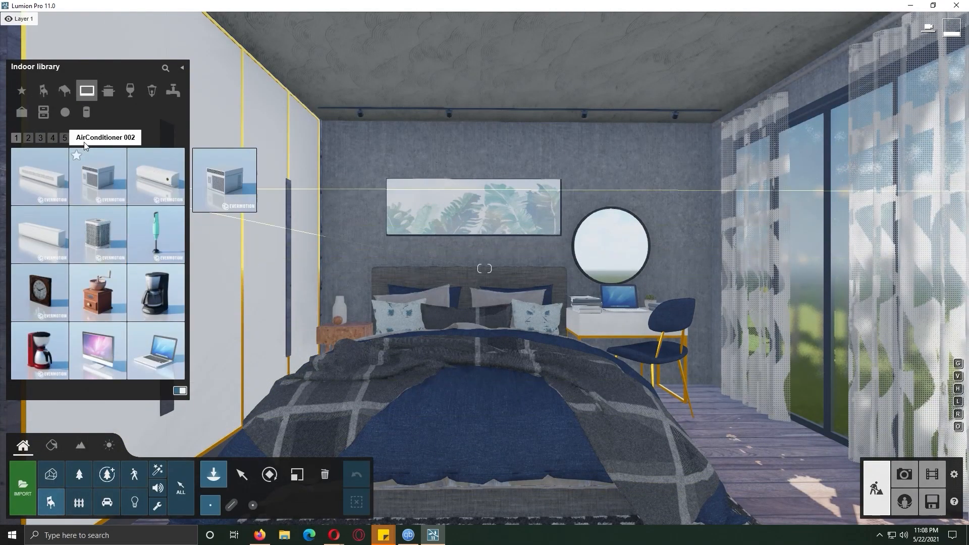
{"action": "left_click", "coordinate": [24, 116]}
{"action": "left_click", "coordinate": [74, 139]}
{"action": "left_click", "coordinate": [87, 139]}
{"action": "left_click", "coordinate": [100, 139]}
{"action": "left_click", "coordinate": [109, 139]}
{"action": "left_click", "coordinate": [63, 138]}
{"action": "left_click", "coordinate": [74, 139]}
{"action": "left_click", "coordinate": [98, 138]}
{"action": "left_click", "coordinate": [122, 138]}
{"action": "left_click", "coordinate": [146, 138]}
{"action": "left_click", "coordinate": [181, 138]}
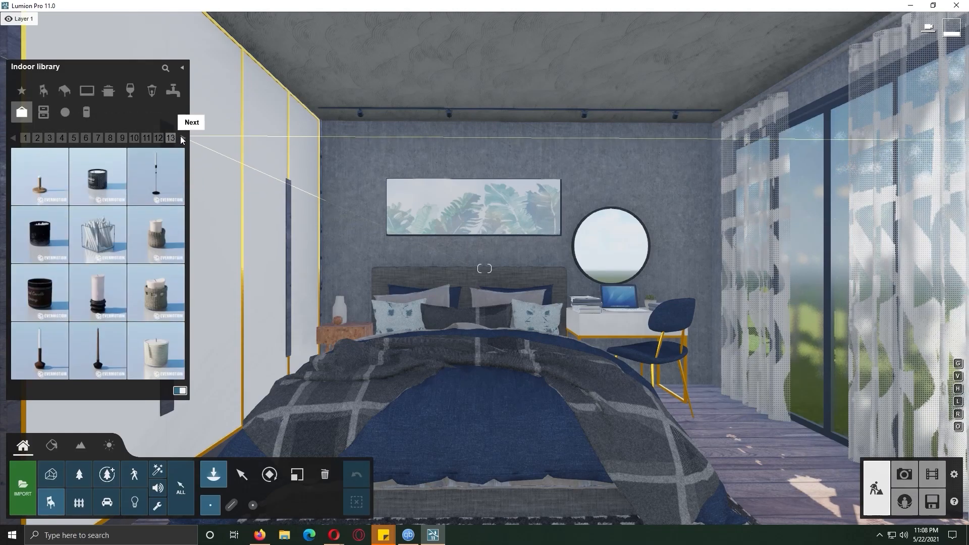
{"action": "left_click", "coordinate": [181, 138]}
Step: Try several wall canvases beside the round mirror and place Canvas 013 on the wall behind the desk chair
{"action": "left_click", "coordinate": [162, 174]}
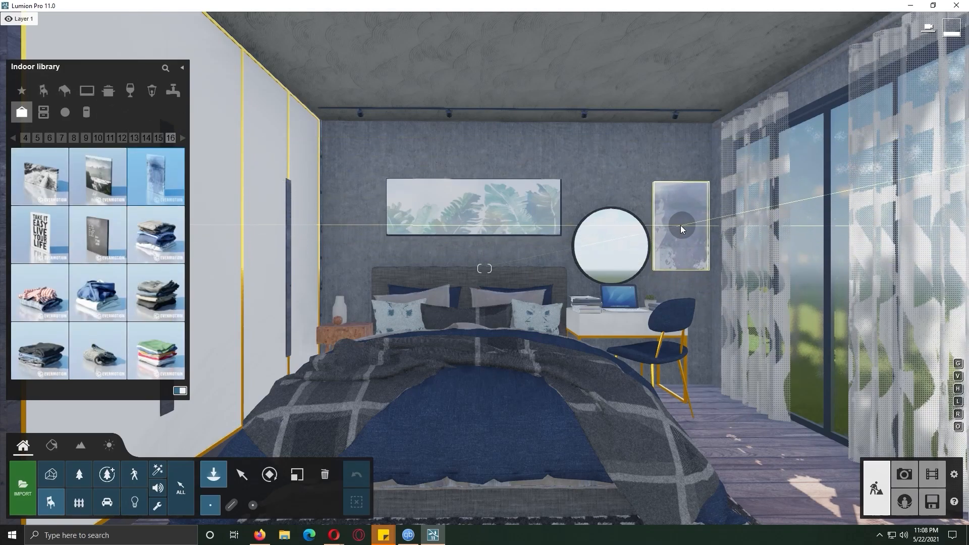
{"action": "left_click", "coordinate": [40, 233]}
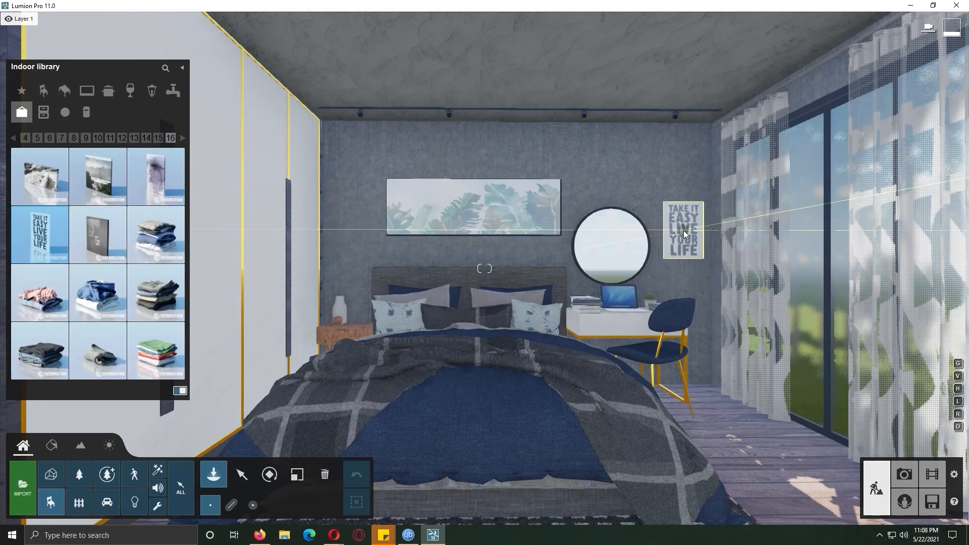
{"action": "left_click", "coordinate": [166, 193]}
{"action": "left_click", "coordinate": [158, 135]}
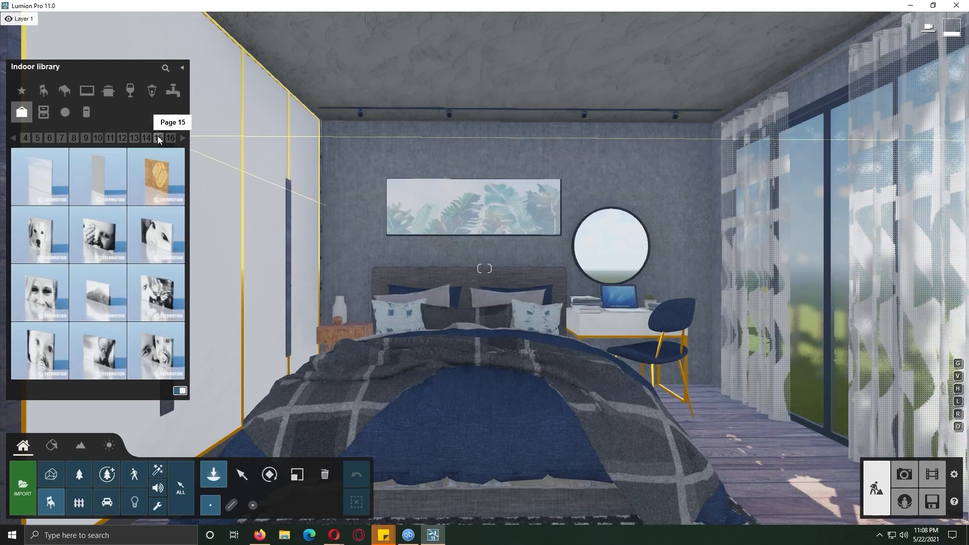
{"action": "left_click", "coordinate": [98, 177]}
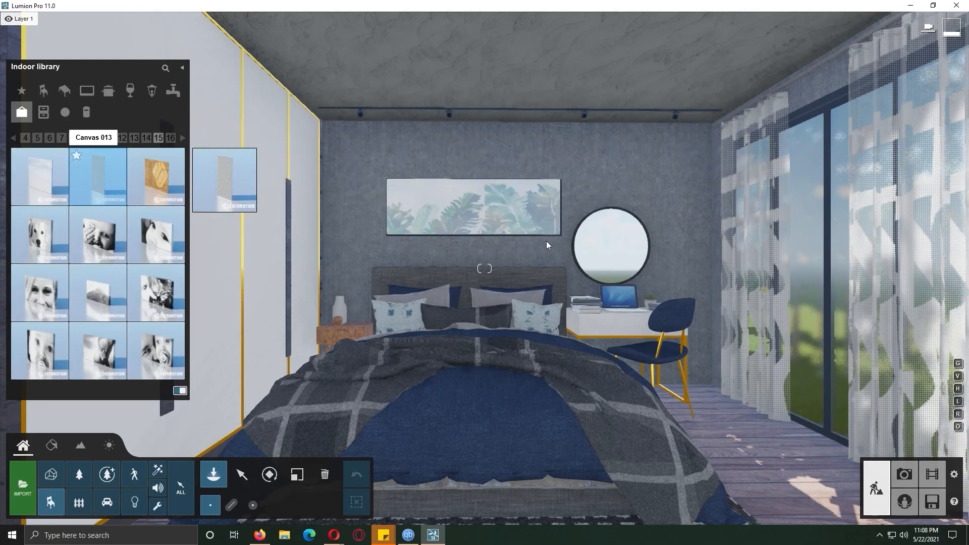
{"action": "left_click", "coordinate": [677, 277]}
Step: Resize Canvas 013 and reposition it on the wall between the round mirror and the curtains
{"action": "left_click", "coordinate": [297, 475]}
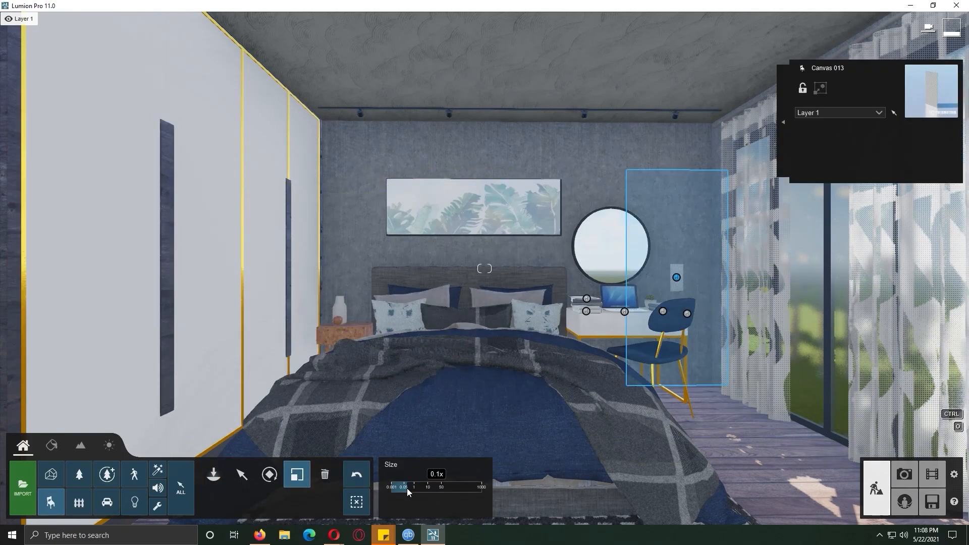
{"action": "left_click_drag", "start_coordinate": [412, 492], "coordinate": [408, 492]}
{"action": "left_click", "coordinate": [236, 486]}
{"action": "left_click_drag", "start_coordinate": [678, 278], "coordinate": [682, 250]}
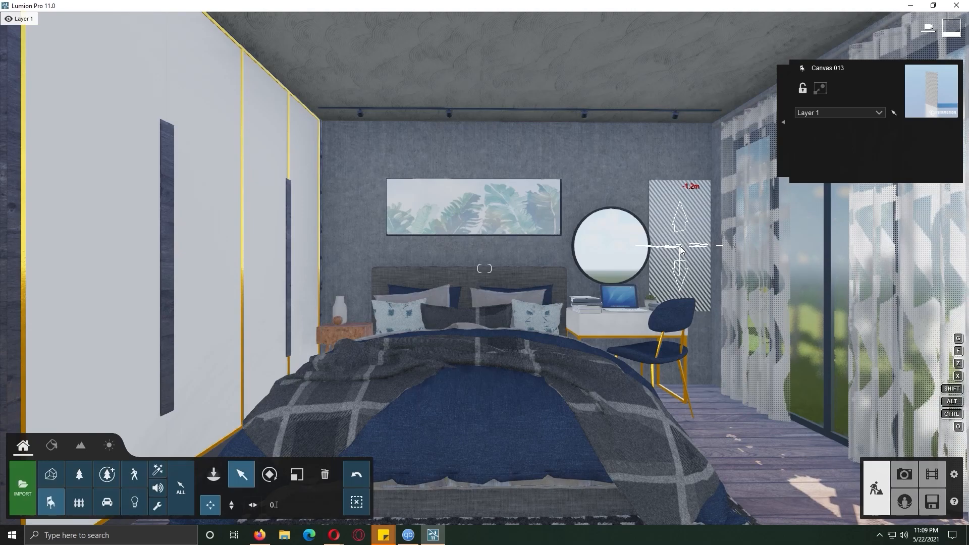
{"action": "left_click", "coordinate": [294, 474]}
{"action": "left_click_drag", "start_coordinate": [683, 246], "coordinate": [674, 246]}
{"action": "left_click", "coordinate": [244, 475]}
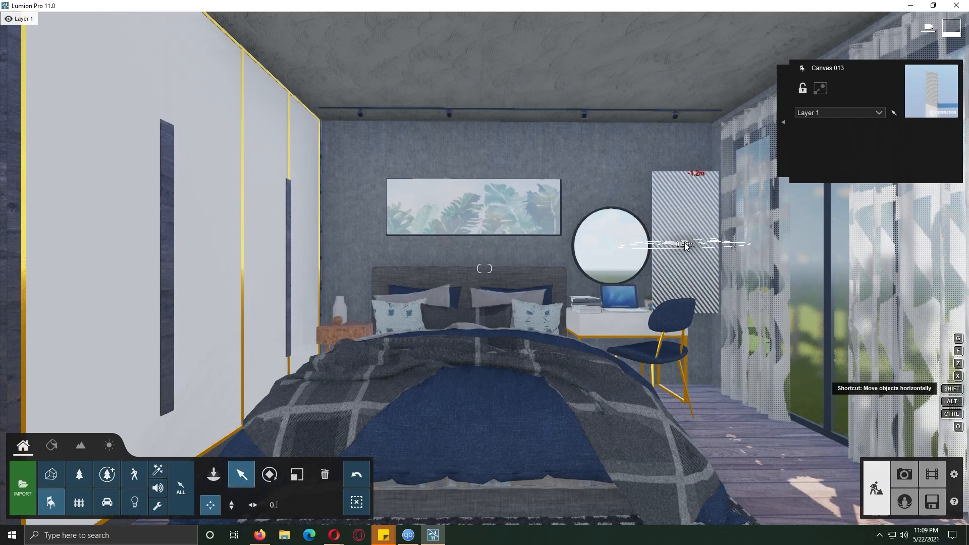
Step: Inspect the material settings of the leaf artwork above the bed and close the material editor with saving
{"action": "left_click", "coordinate": [51, 445]}
{"action": "left_click", "coordinate": [449, 217]}
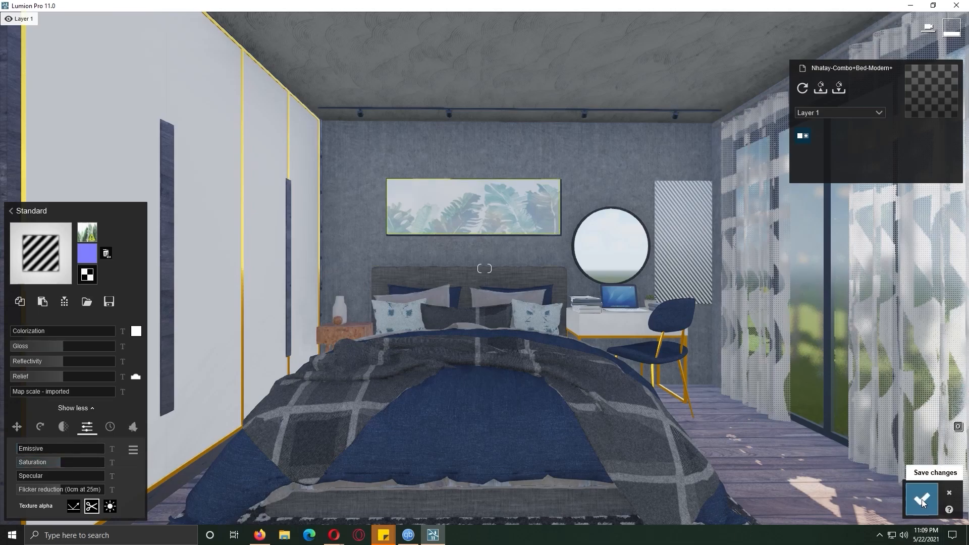
{"action": "left_click", "coordinate": [922, 502]}
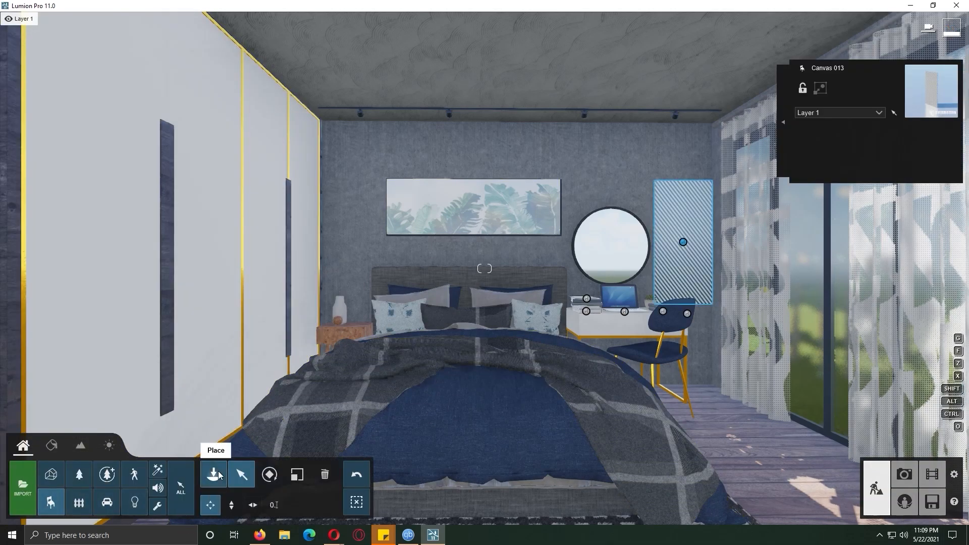
Step: Browse the further pages of the indoor decoration library for more objects to furnish the bedroom
{"action": "left_click", "coordinate": [218, 475]}
{"action": "left_click", "coordinate": [51, 139]}
{"action": "left_click", "coordinate": [62, 139]}
{"action": "left_click", "coordinate": [170, 139]}
{"action": "left_click", "coordinate": [183, 141]}
{"action": "left_click", "coordinate": [183, 138]}
{"action": "left_click", "coordinate": [184, 139]}
{"action": "left_click", "coordinate": [183, 139]}
{"action": "left_click", "coordinate": [183, 139]}
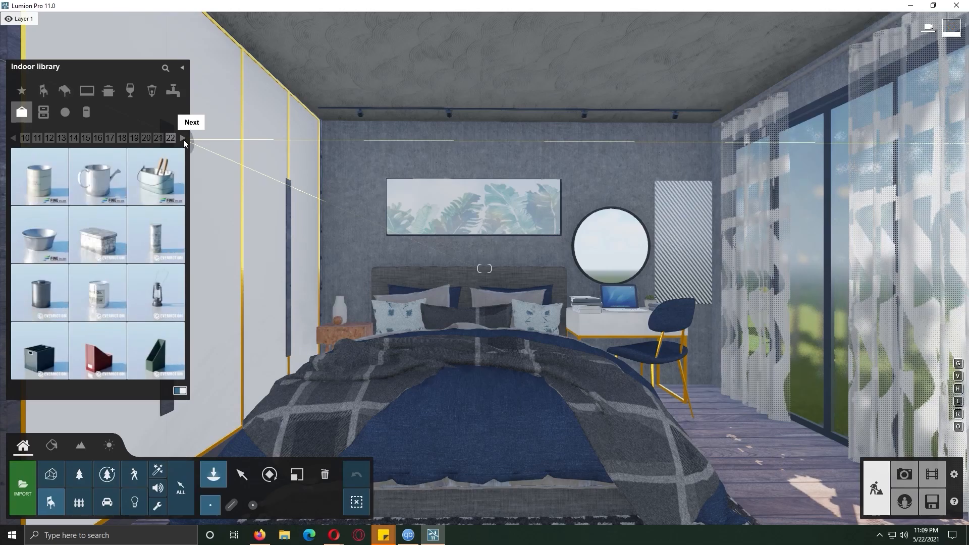
{"action": "left_click", "coordinate": [183, 138]}
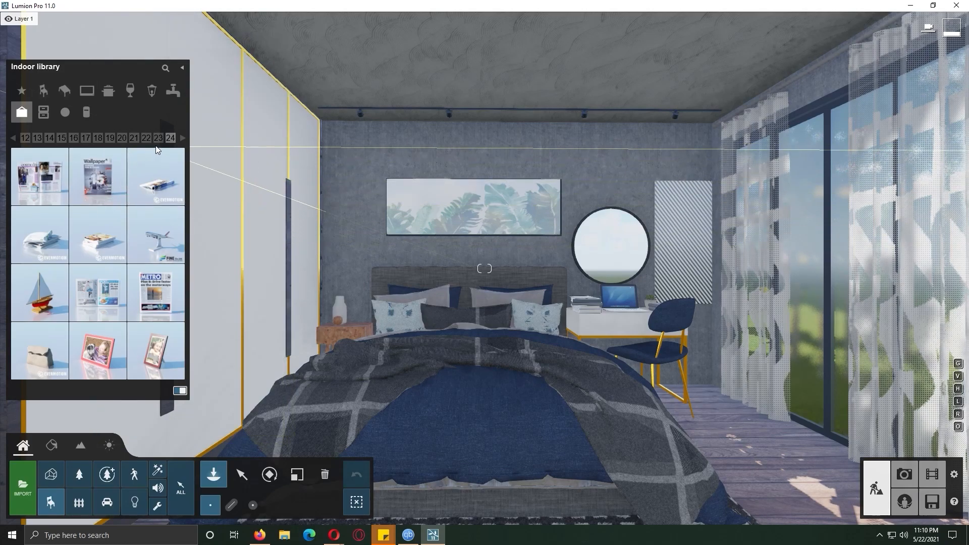
{"action": "left_click", "coordinate": [183, 139]}
{"action": "left_click", "coordinate": [182, 138]}
{"action": "left_click", "coordinate": [182, 139]}
{"action": "left_click", "coordinate": [182, 139]}
{"action": "left_click", "coordinate": [182, 138]}
{"action": "left_click", "coordinate": [182, 138]}
{"action": "left_click", "coordinate": [182, 138]}
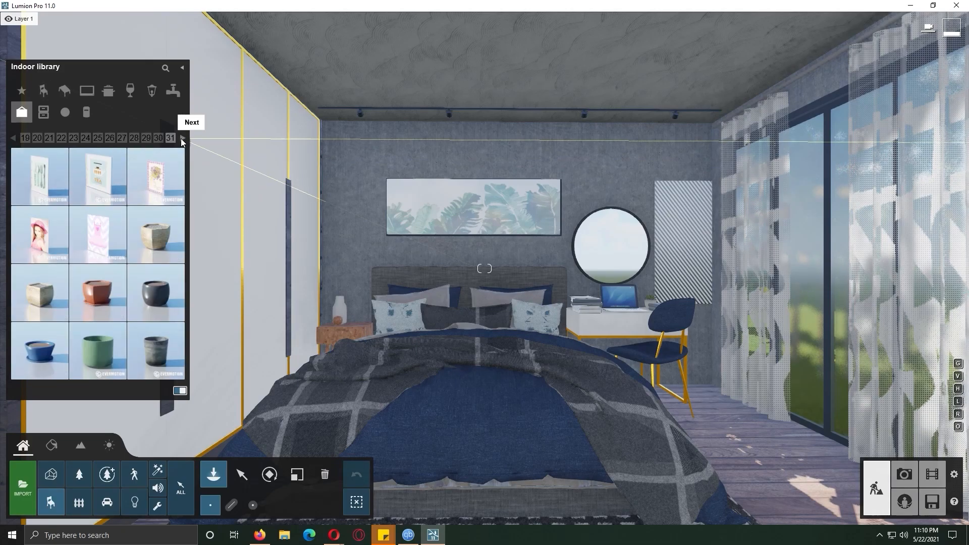
{"action": "left_click", "coordinate": [182, 139]}
{"action": "left_click", "coordinate": [182, 139]}
Step: Try out a potted plant and a patterned rug from the decoration library as placement previews on the floor
{"action": "left_click", "coordinate": [156, 350]}
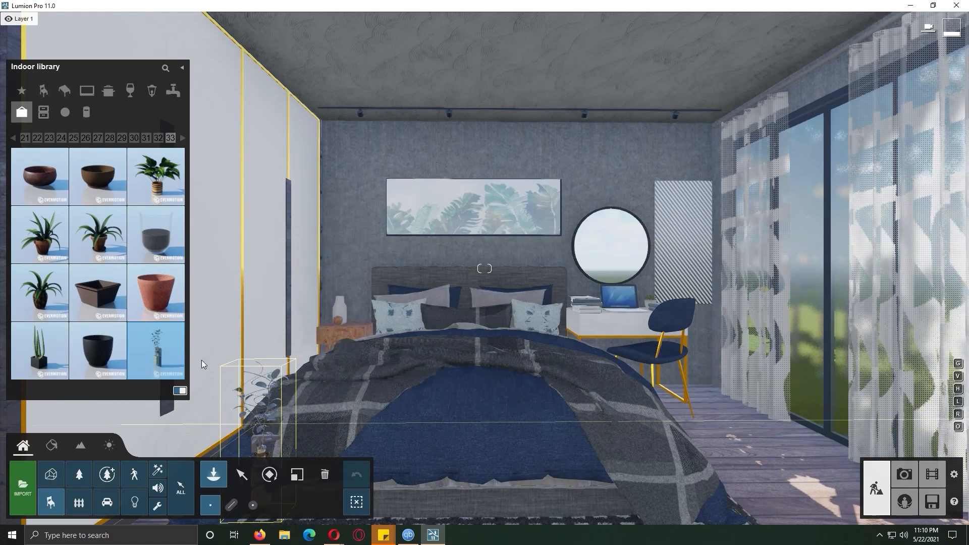
{"action": "left_click", "coordinate": [183, 139]}
{"action": "left_click", "coordinate": [183, 139]}
{"action": "left_click", "coordinate": [183, 139]}
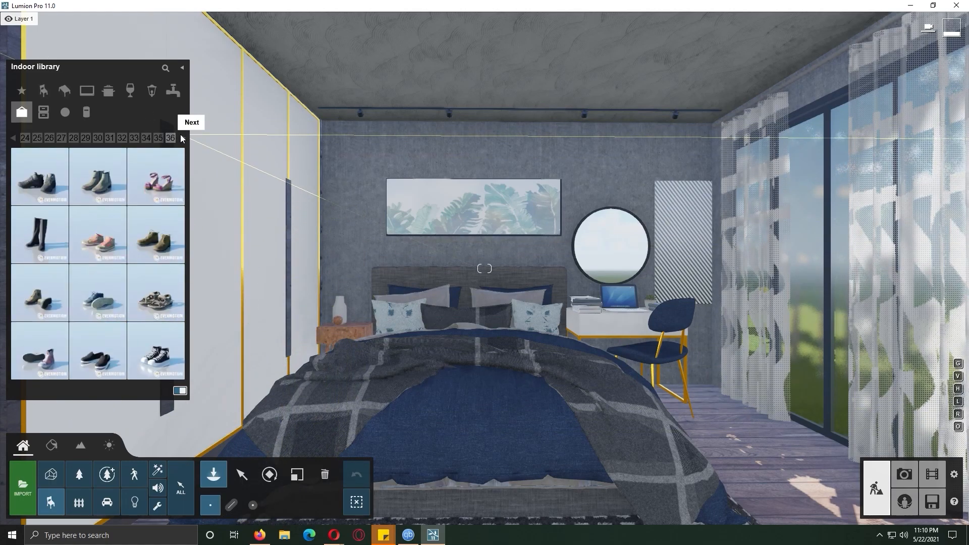
{"action": "left_click", "coordinate": [13, 138]}
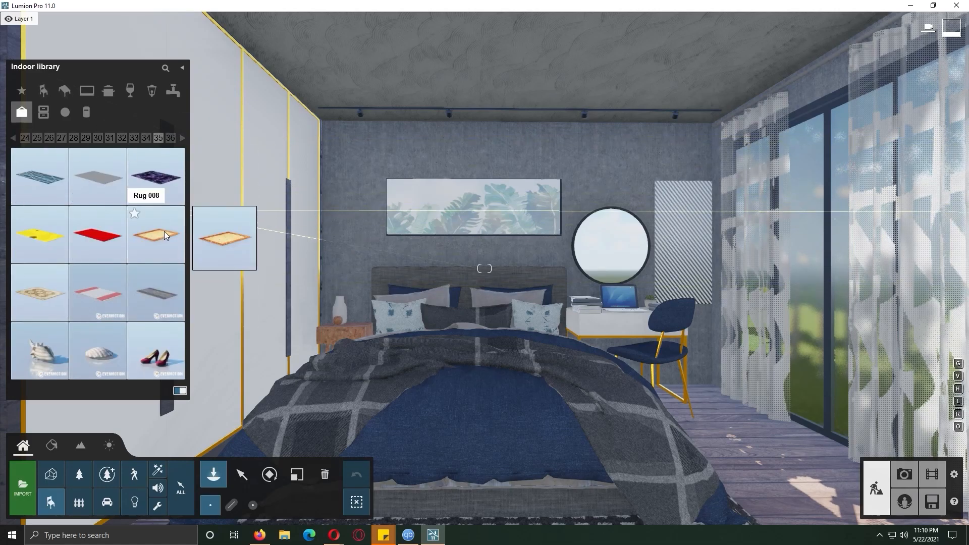
{"action": "left_click", "coordinate": [13, 137]}
{"action": "left_click", "coordinate": [105, 351]}
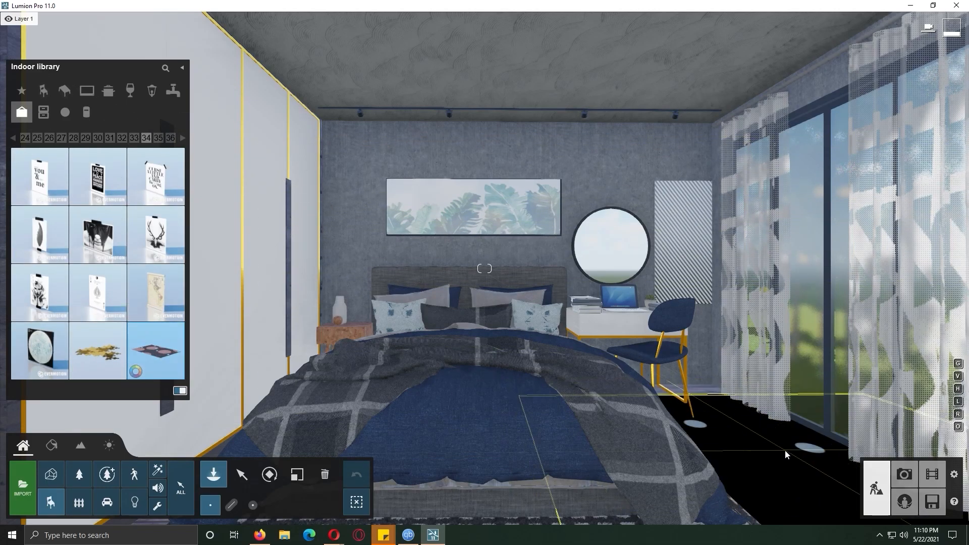
Step: Place Rug 011 from page 35 of the decoration library on the floor near the sliding glass doors
{"action": "left_click", "coordinate": [182, 138]}
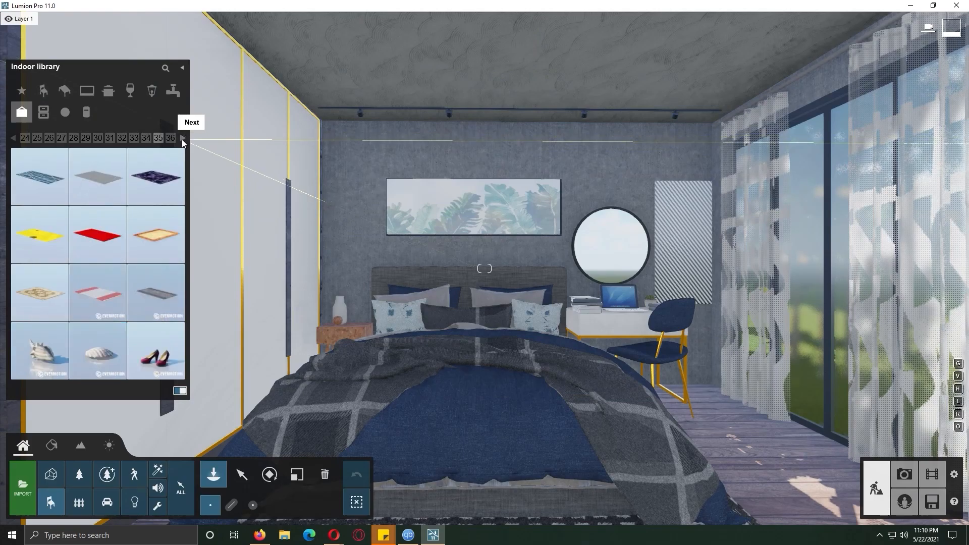
{"action": "left_click", "coordinate": [182, 138]}
{"action": "left_click", "coordinate": [182, 138]}
{"action": "left_click", "coordinate": [182, 139]}
{"action": "left_click", "coordinate": [29, 134]}
{"action": "left_click", "coordinate": [28, 134]}
{"action": "left_click", "coordinate": [29, 135]}
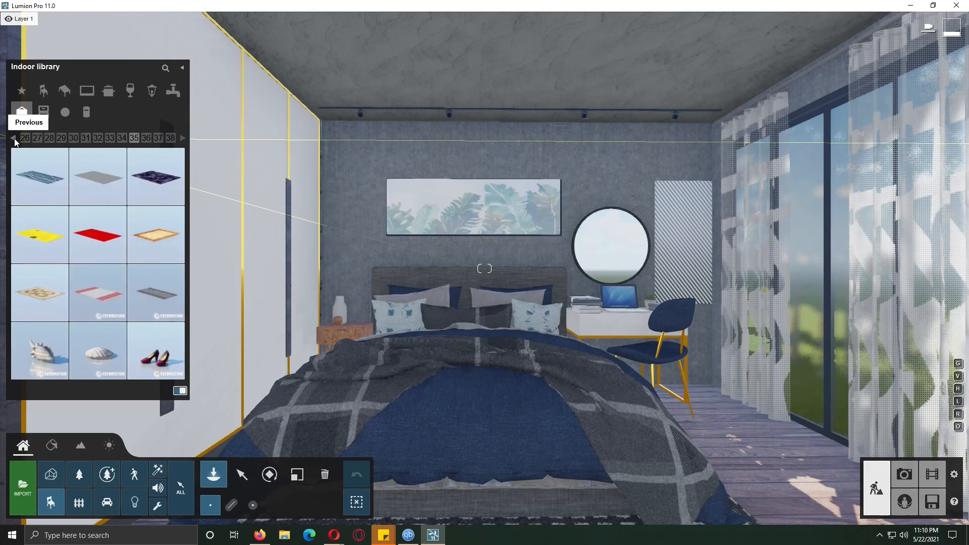
{"action": "left_click", "coordinate": [160, 293]}
{"action": "left_click", "coordinate": [779, 444]}
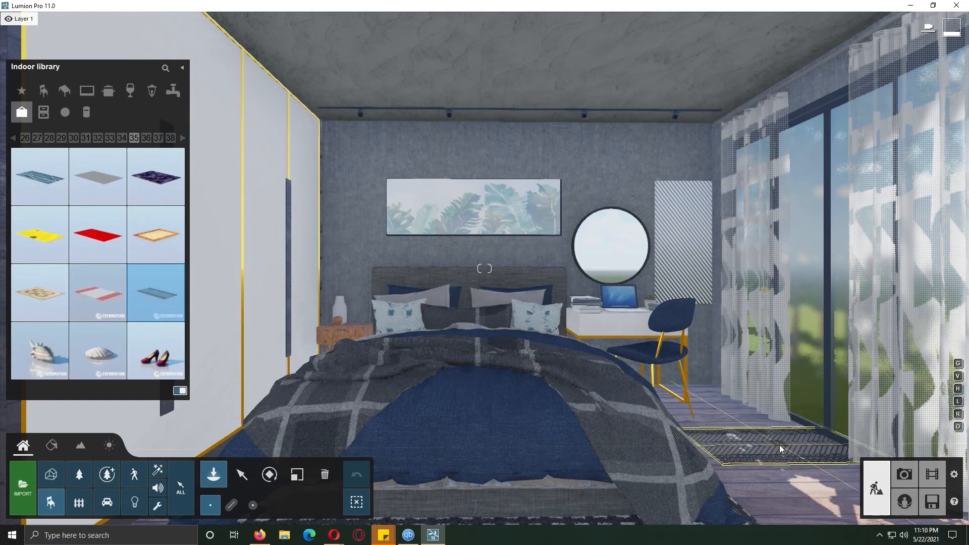
Step: Rotate Rug 011 to run parallel to the sliding doors and move it closer to the curtains
{"action": "left_click", "coordinate": [270, 475]}
{"action": "left_click_drag", "start_coordinate": [779, 446], "coordinate": [688, 449]}
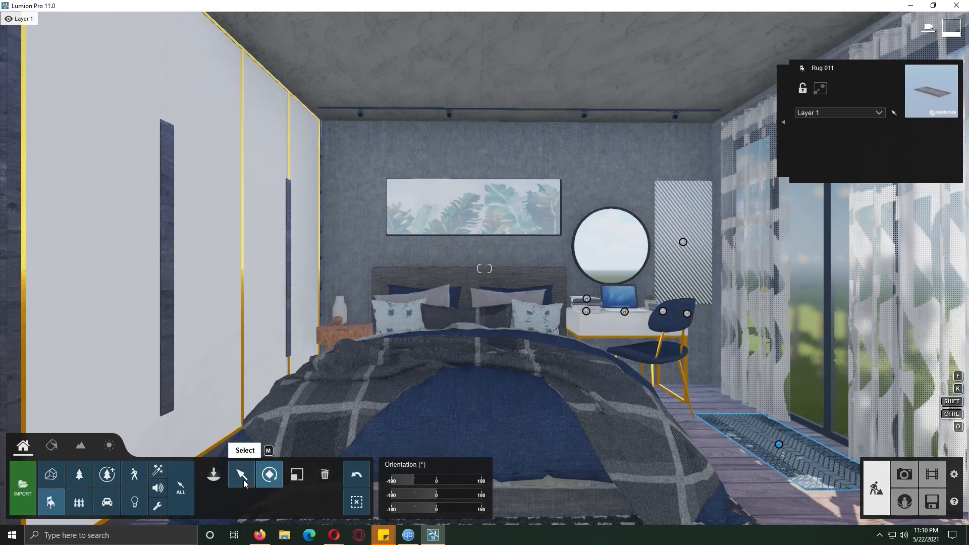
{"action": "left_click", "coordinate": [242, 474]}
{"action": "left_click", "coordinate": [796, 447]}
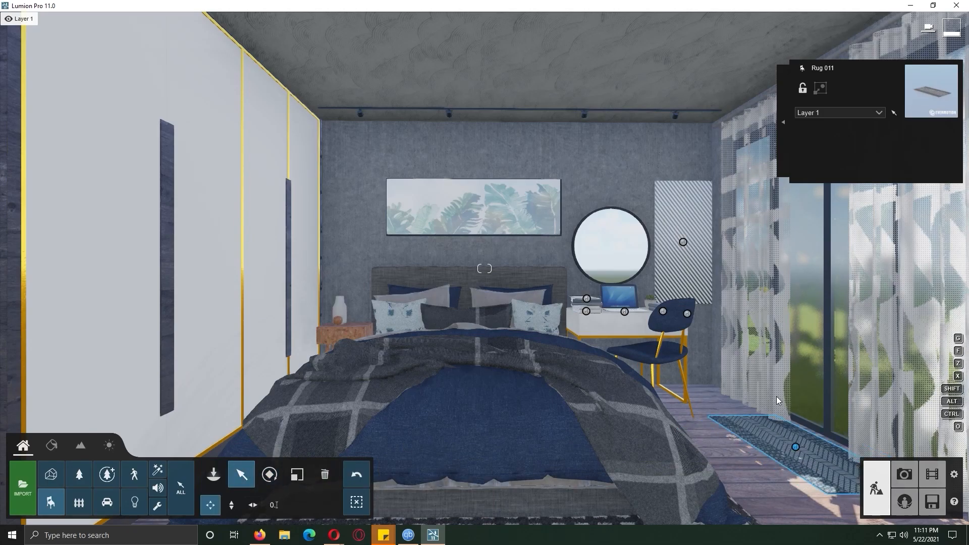
Step: Place the Shoes 013 sneakers on the far end of the rug and adjust their orientation
{"action": "left_click", "coordinate": [214, 474]}
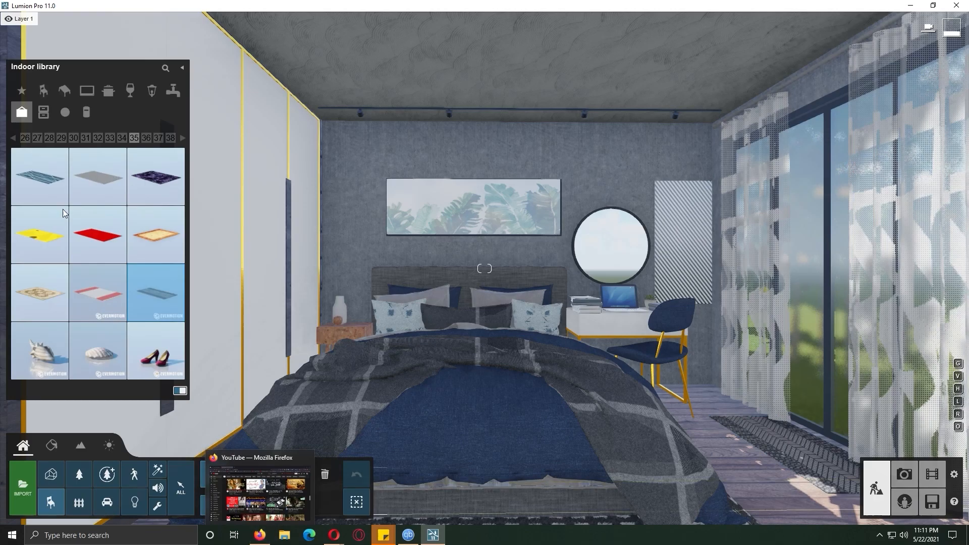
{"action": "left_click", "coordinate": [183, 138]}
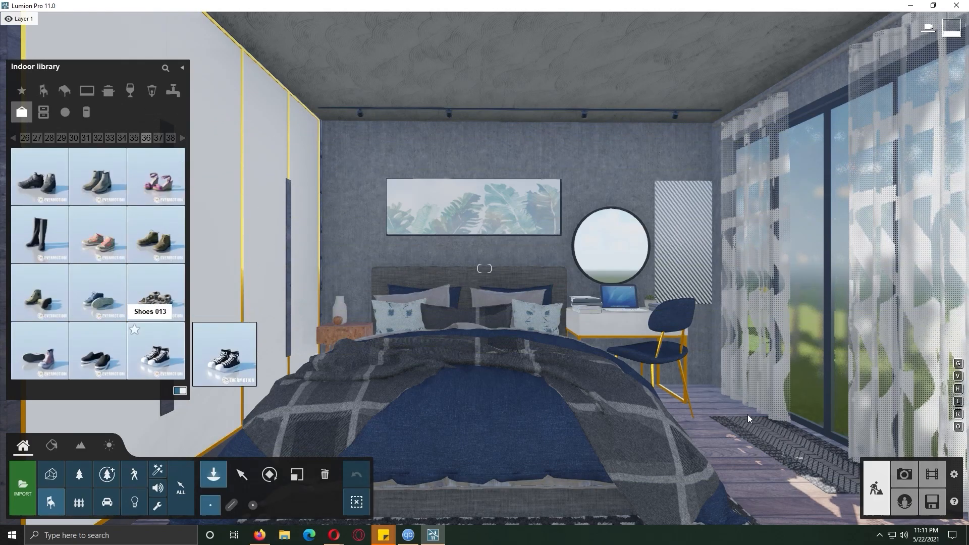
{"action": "left_click", "coordinate": [156, 351]}
{"action": "left_click", "coordinate": [769, 429]}
{"action": "left_click", "coordinate": [269, 474]}
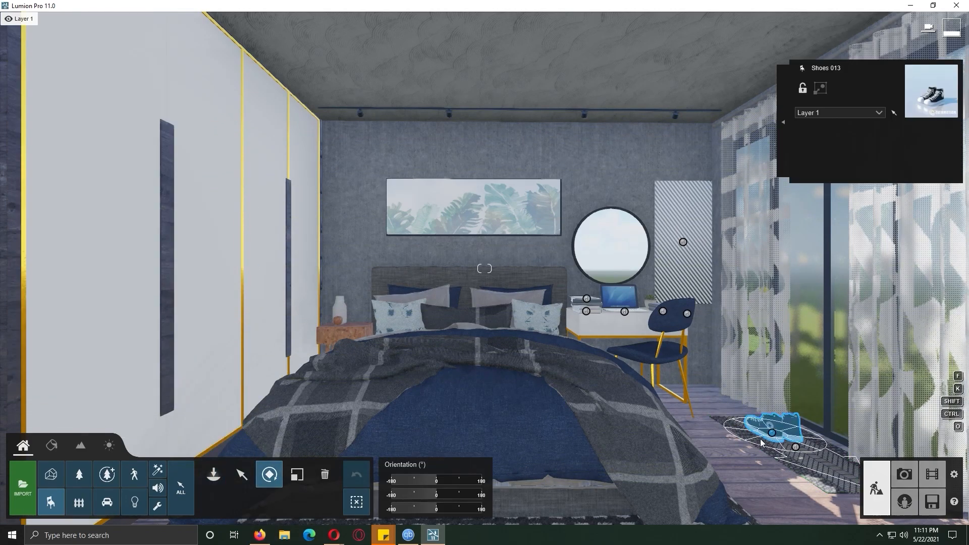
{"action": "left_click_drag", "start_coordinate": [850, 428], "coordinate": [847, 433]}
Step: Place the Shoes 009 pair on the rug in front of the sneakers and adjust their orientation
{"action": "left_click", "coordinate": [213, 475]}
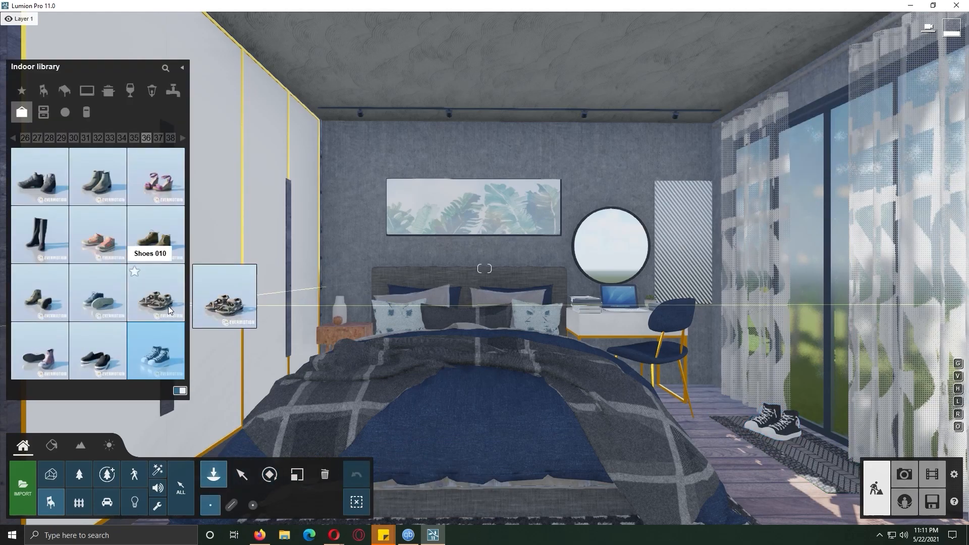
{"action": "left_click", "coordinate": [105, 310]}
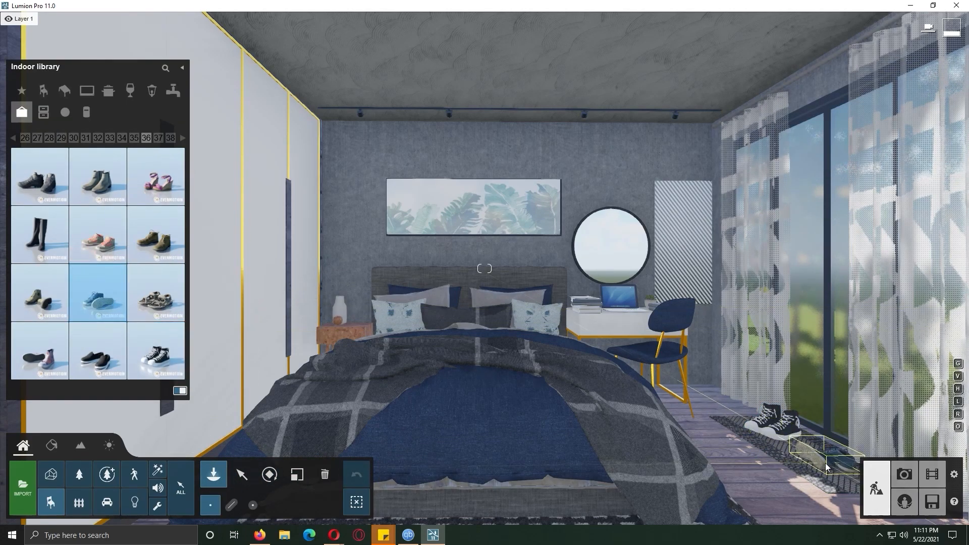
{"action": "left_click", "coordinate": [827, 467]}
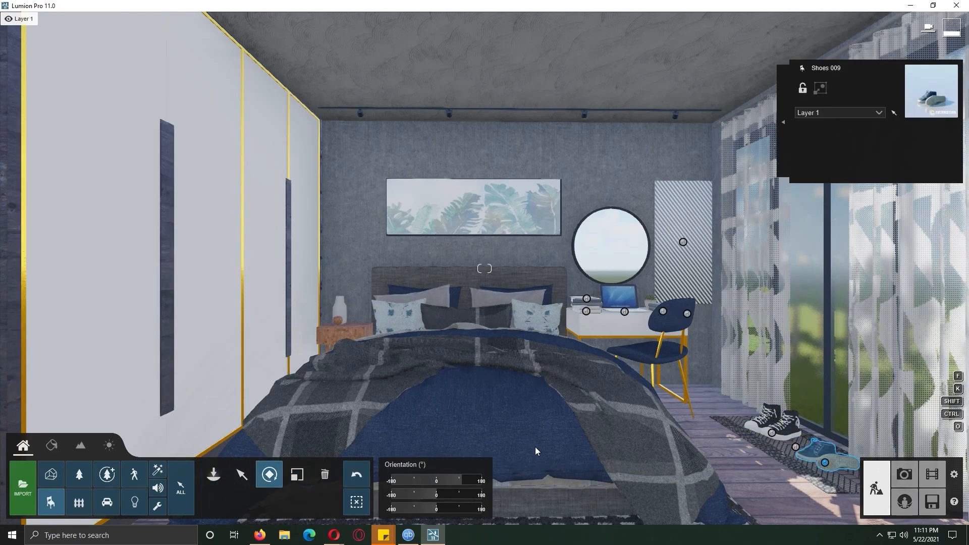
{"action": "left_click", "coordinate": [215, 473]}
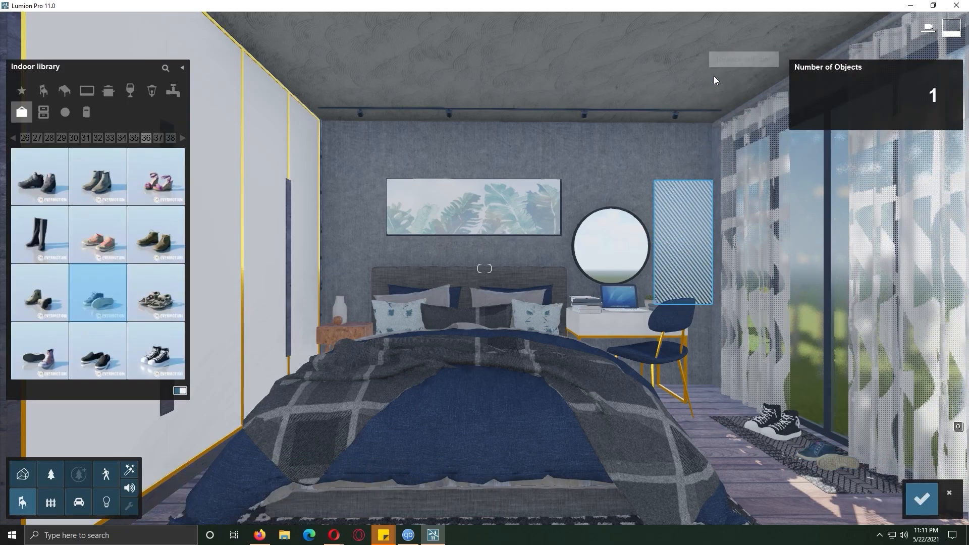
Step: Try the potted cactus on a stand, PlantPot 013 and the striped-pot plant from page 32 as replacements for the object beside the mirror
{"action": "left_click", "coordinate": [13, 139]}
{"action": "left_click", "coordinate": [14, 140]}
{"action": "left_click", "coordinate": [14, 139]}
{"action": "left_click", "coordinate": [14, 140]}
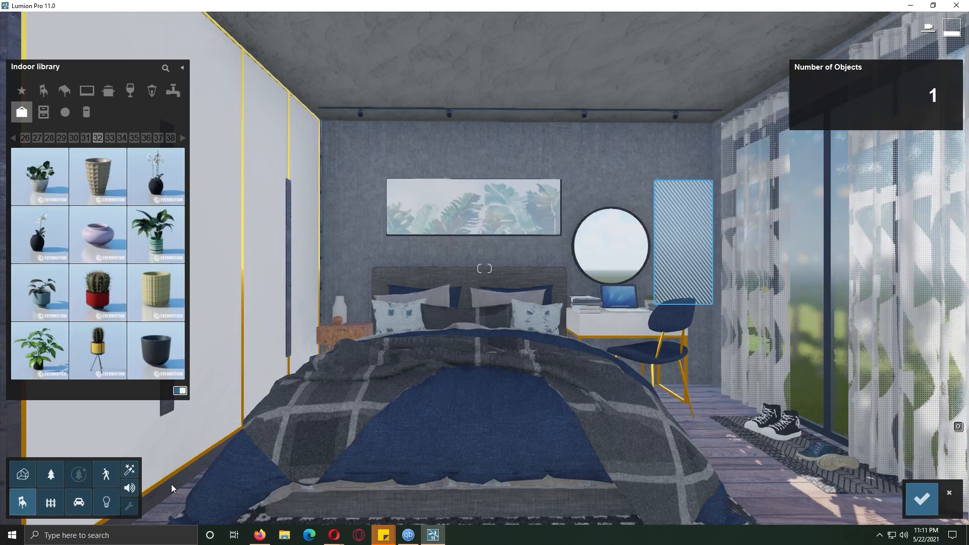
{"action": "left_click", "coordinate": [99, 349]}
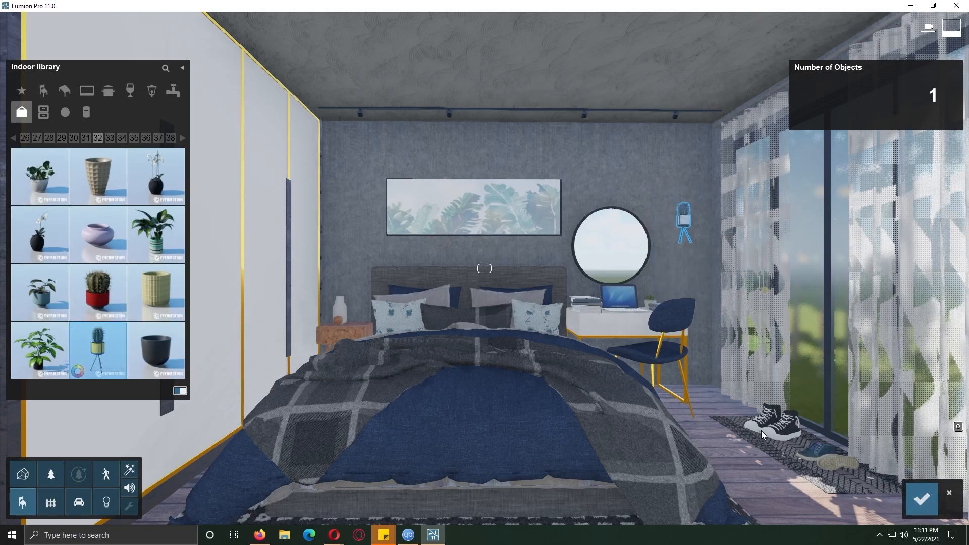
{"action": "left_click", "coordinate": [165, 239]}
{"action": "left_click", "coordinate": [57, 185]}
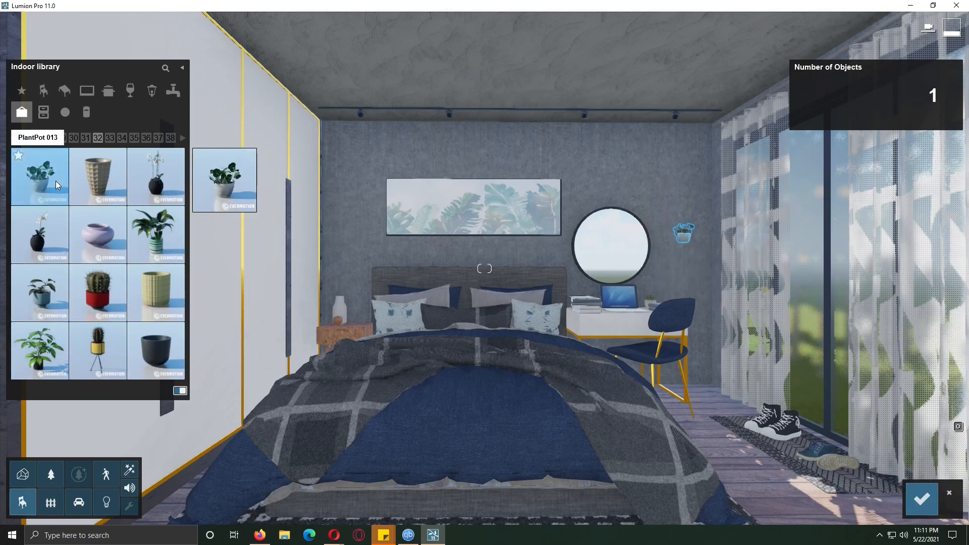
{"action": "left_click", "coordinate": [165, 232]}
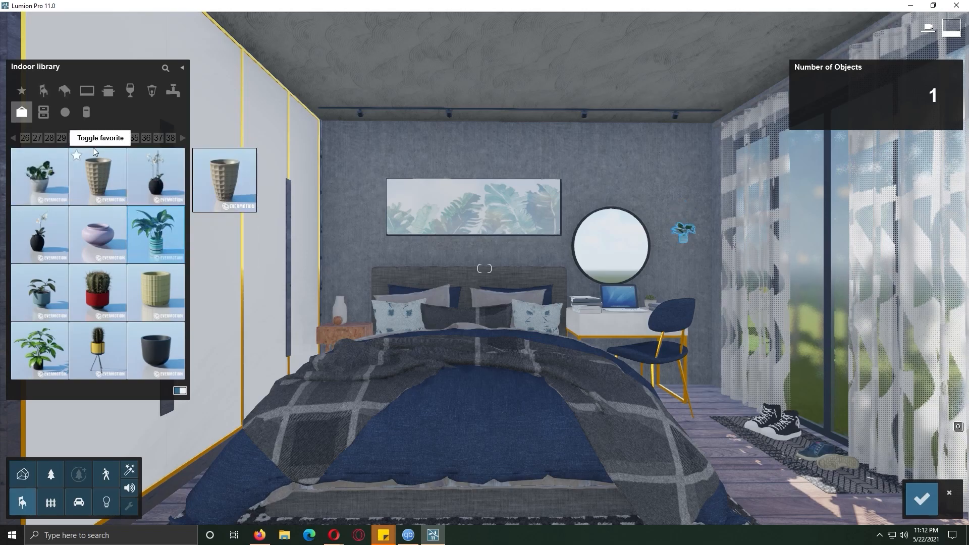
Step: Replace the object beside the round mirror with Plantpot 044 from page 33 and move it onto the floor between desk and curtains
{"action": "left_click", "coordinate": [13, 138]}
{"action": "left_click", "coordinate": [182, 138]}
{"action": "left_click", "coordinate": [182, 138]}
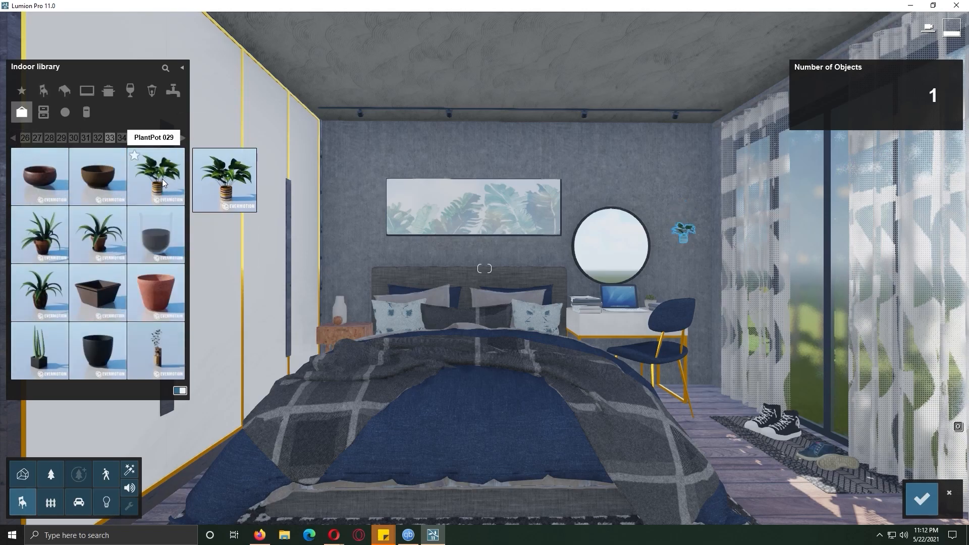
{"action": "left_click", "coordinate": [37, 347]}
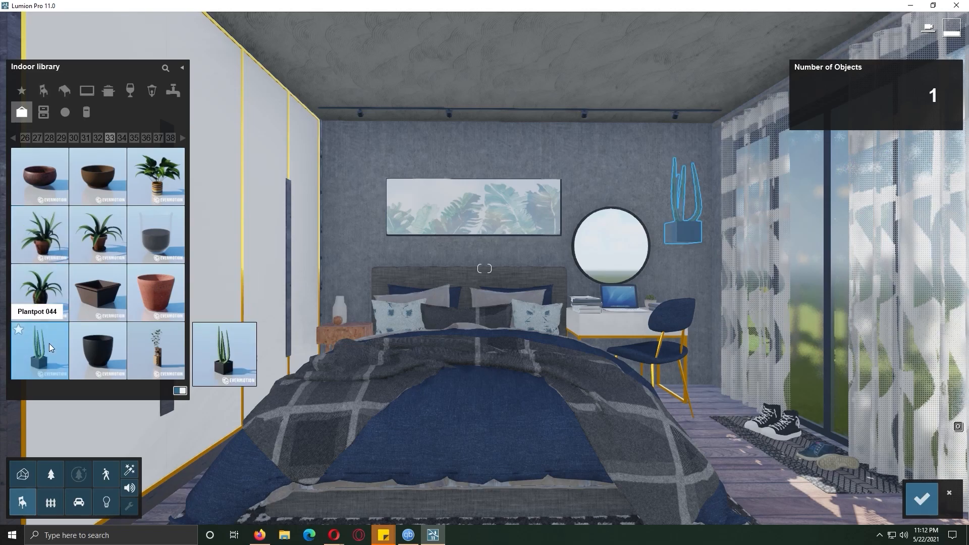
{"action": "left_click", "coordinate": [935, 508]}
{"action": "left_click", "coordinate": [683, 242]}
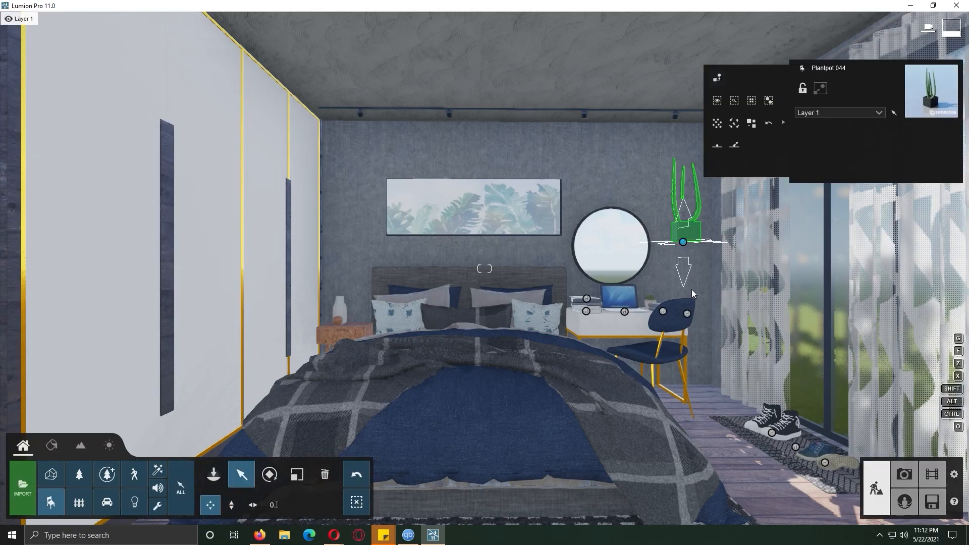
{"action": "left_click_drag", "start_coordinate": [702, 398], "coordinate": [703, 398]}
{"action": "key", "text": "d"}
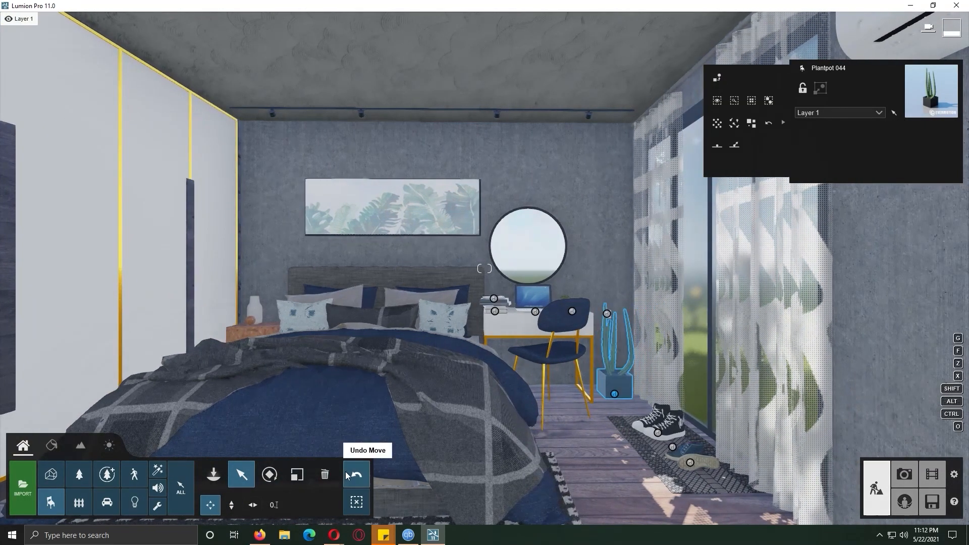
Step: Swap the floor plant for PlantPot 022 from page 32 and enlarge it to about 1.28x
{"action": "left_click", "coordinate": [717, 78]}
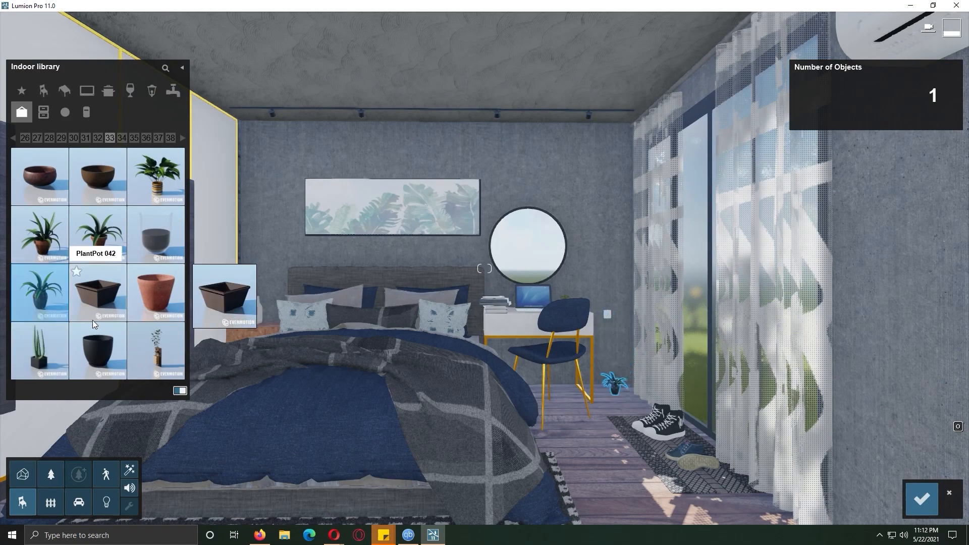
{"action": "left_click", "coordinate": [99, 137]}
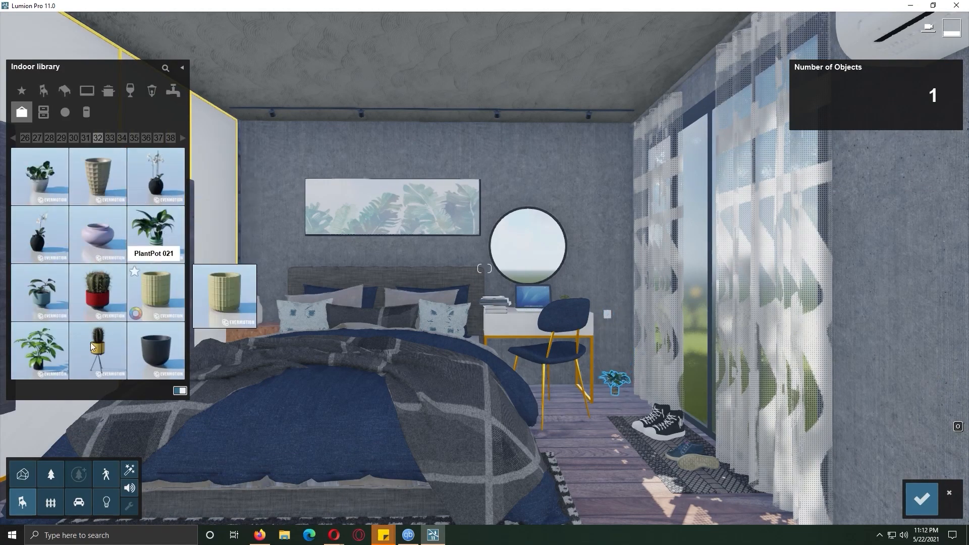
{"action": "left_click", "coordinate": [922, 499]}
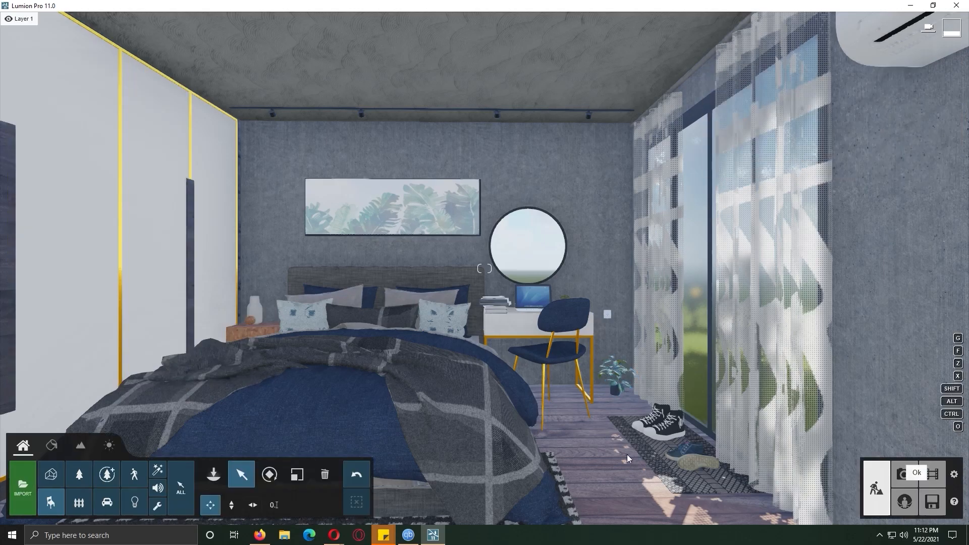
{"action": "left_click", "coordinate": [306, 473]}
{"action": "left_click", "coordinate": [613, 392]}
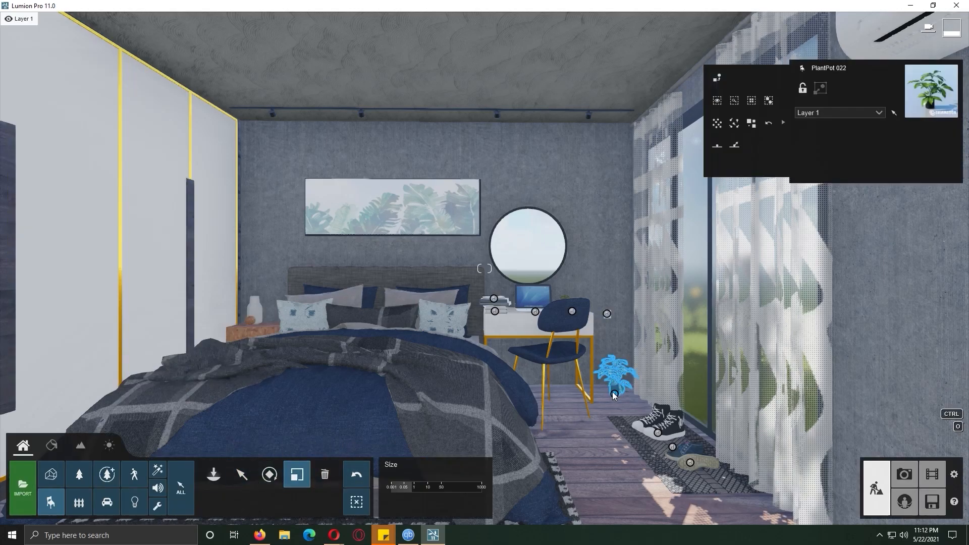
{"action": "left_click_drag", "start_coordinate": [416, 488], "coordinate": [415, 489]}
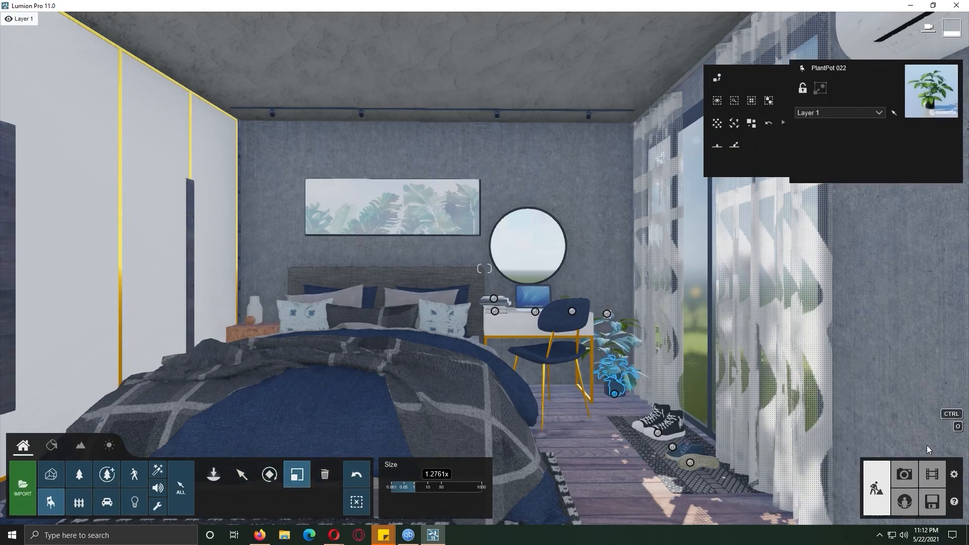
Step: Delete the small white wall switch beside the desk and shift the potted plant slightly back toward the wall
{"action": "key", "text": "m"}
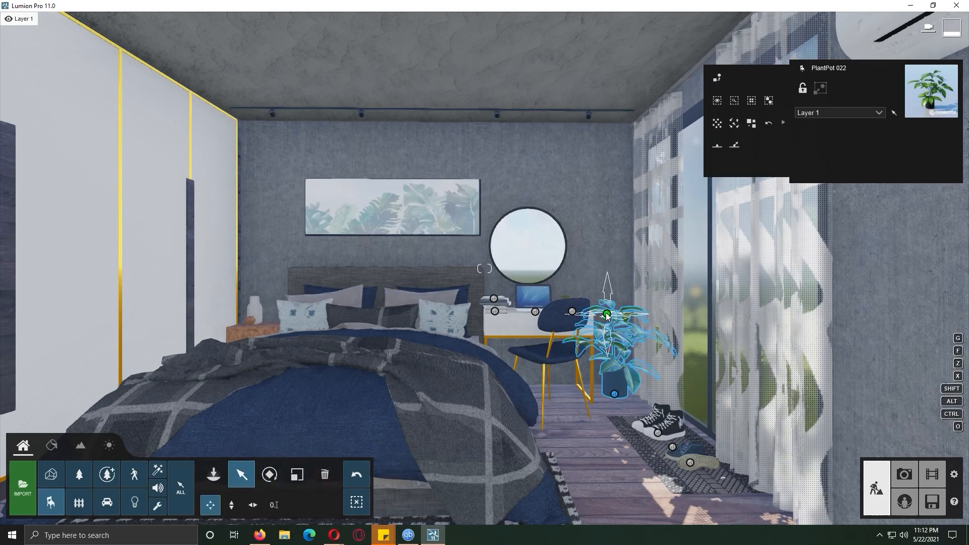
{"action": "left_click_drag", "start_coordinate": [608, 316], "coordinate": [595, 232]}
{"action": "left_click", "coordinate": [320, 470]}
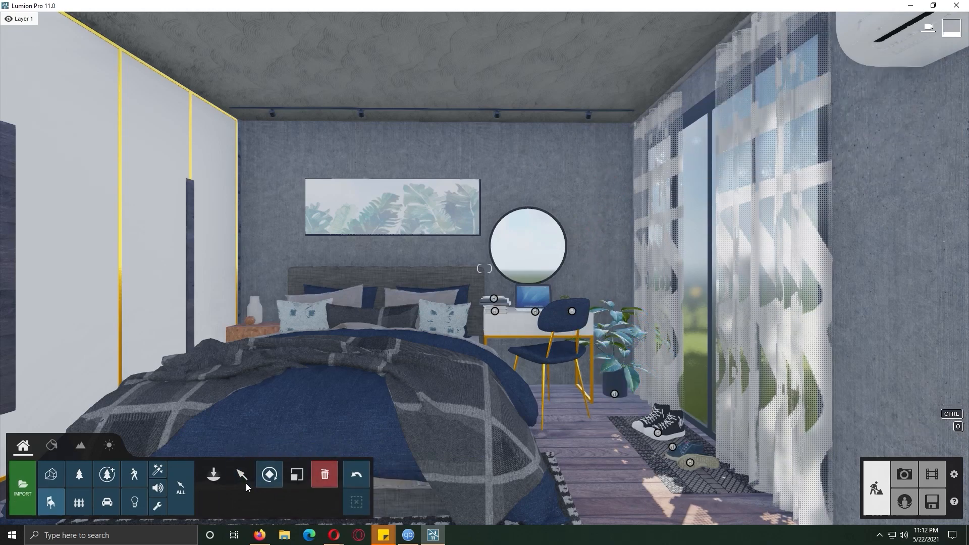
{"action": "left_click", "coordinate": [241, 475]}
{"action": "left_click", "coordinate": [613, 394]}
{"action": "left_click_drag", "start_coordinate": [615, 394], "coordinate": [613, 390]}
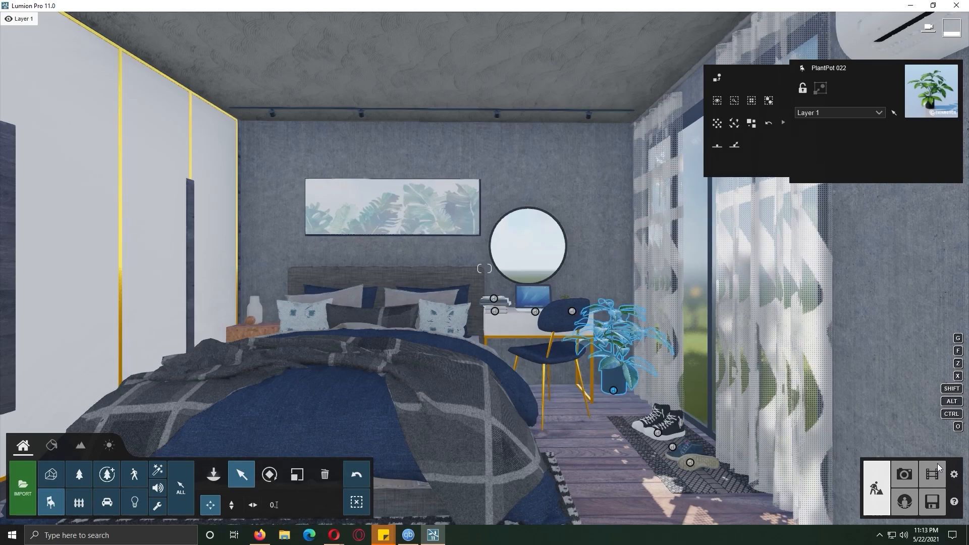
Step: Copy the Interior style effects from photo 1 to photo 2 and adjust photo 2's Analog Color Lab style and amount
{"action": "left_click", "coordinate": [905, 474]}
{"action": "left_click", "coordinate": [129, 464]}
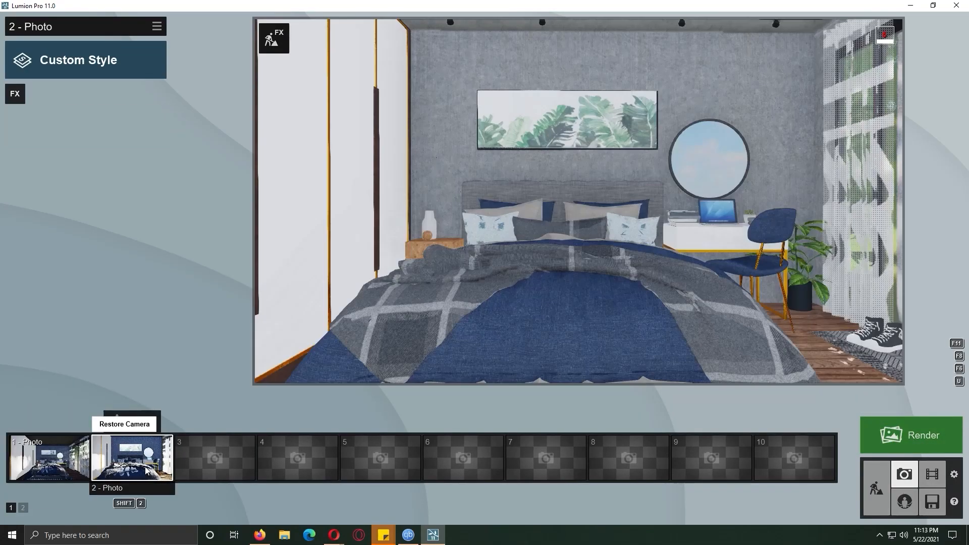
{"action": "left_click", "coordinate": [59, 469]}
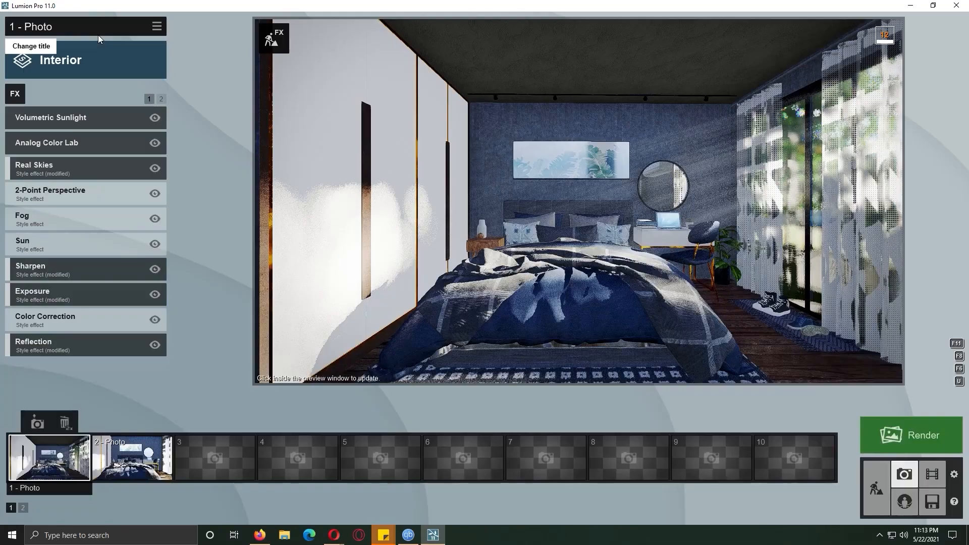
{"action": "left_click", "coordinate": [132, 457]}
{"action": "left_click", "coordinate": [156, 26]}
{"action": "left_click", "coordinate": [138, 33]}
{"action": "left_click", "coordinate": [186, 31]}
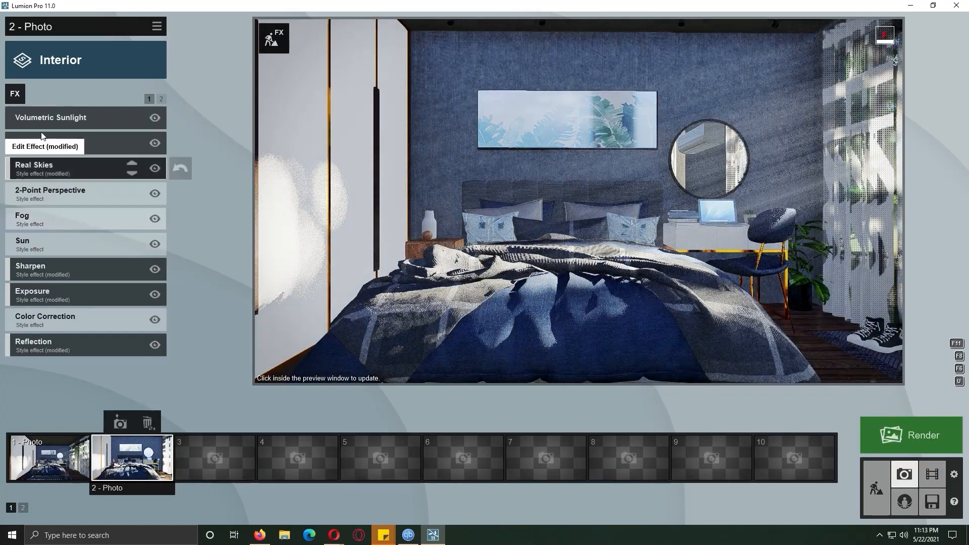
{"action": "left_click", "coordinate": [42, 143]}
{"action": "left_click_drag", "start_coordinate": [48, 136], "coordinate": [53, 157]}
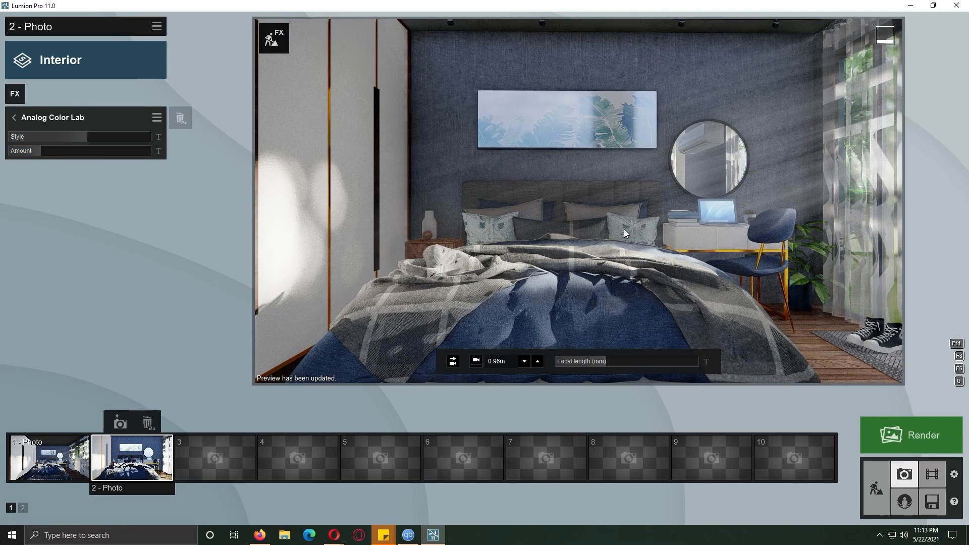
Step: Place Lamp04 spotlights on the four fixtures of the ceiling track above the headboard wall
{"action": "left_click", "coordinate": [877, 488]}
{"action": "left_click", "coordinate": [134, 502]}
{"action": "key", "text": "w"}
{"action": "right_click_drag", "start_coordinate": [378, 316], "coordinate": [484, 222]}
{"action": "key", "text": "s"}
{"action": "key", "text": "w"}
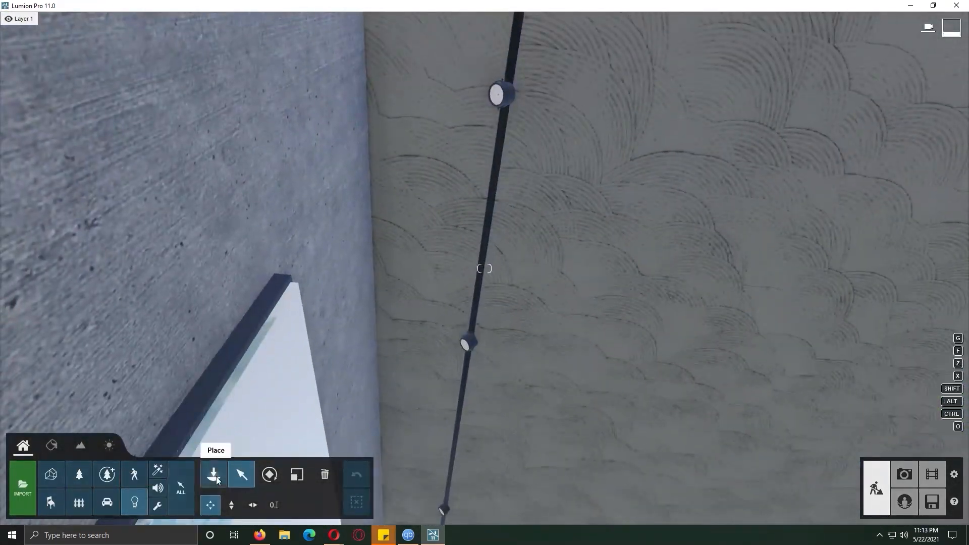
{"action": "left_click", "coordinate": [216, 477]}
{"action": "left_click", "coordinate": [50, 223]}
{"action": "left_click", "coordinate": [497, 96]}
{"action": "left_click", "coordinate": [464, 343]}
{"action": "right_click_drag", "start_coordinate": [444, 513], "coordinate": [481, 238]}
{"action": "key", "text": "w"}
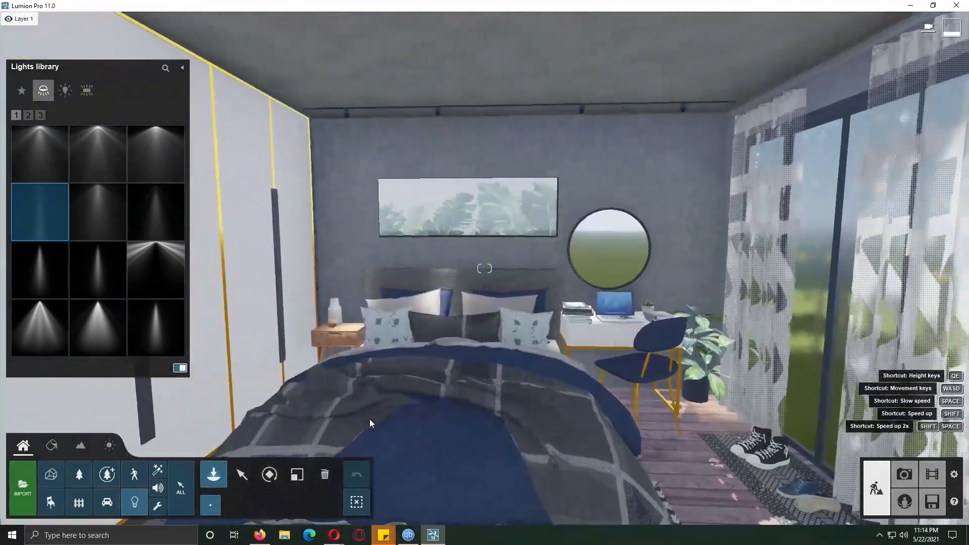
Step: Select all four spotlights, tilt them toward the headboard wall, and set brightness to about 32.2 with the widest cone angle
{"action": "left_click", "coordinate": [242, 474]}
{"action": "left_click_drag", "start_coordinate": [330, 88], "coordinate": [617, 176], "text": "ctrl"}
{"action": "left_click", "coordinate": [269, 474]}
{"action": "left_click_drag", "start_coordinate": [439, 494], "coordinate": [920, 451], "text": "shift"}
{"action": "left_click_drag", "start_coordinate": [879, 141], "coordinate": [946, 161]}
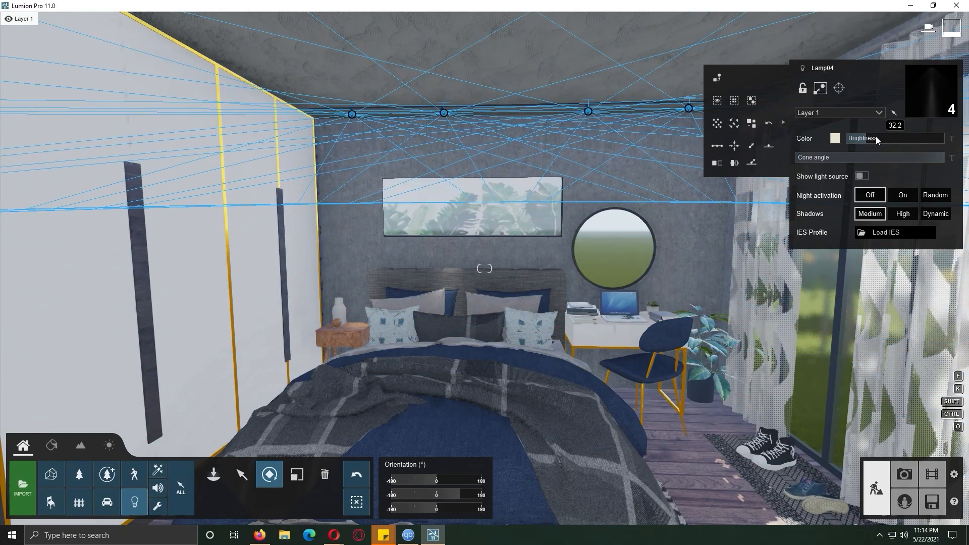
Step: Replace the four Lamp04 spotlights with Lamp12 and preview the lighting in photo 2
{"action": "left_click", "coordinate": [716, 77]}
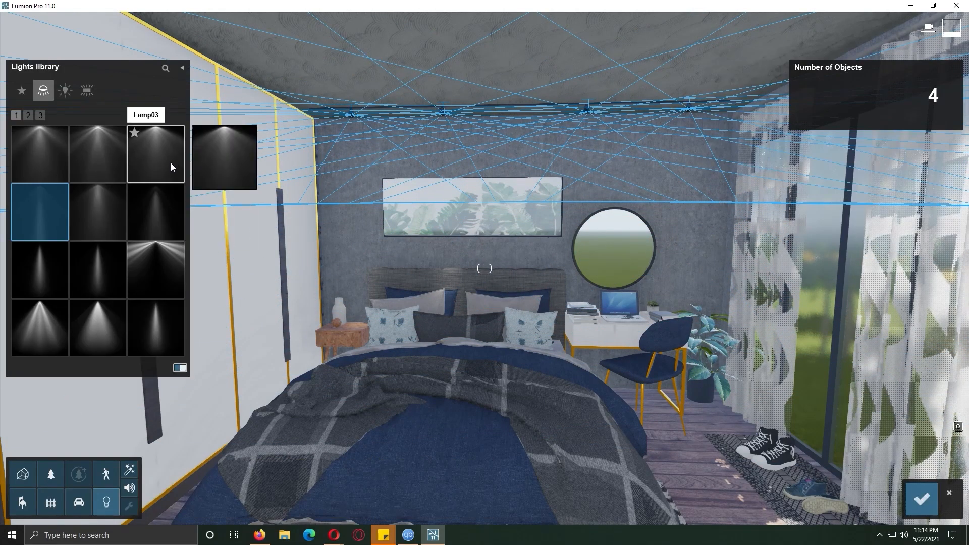
{"action": "left_click", "coordinate": [155, 327]}
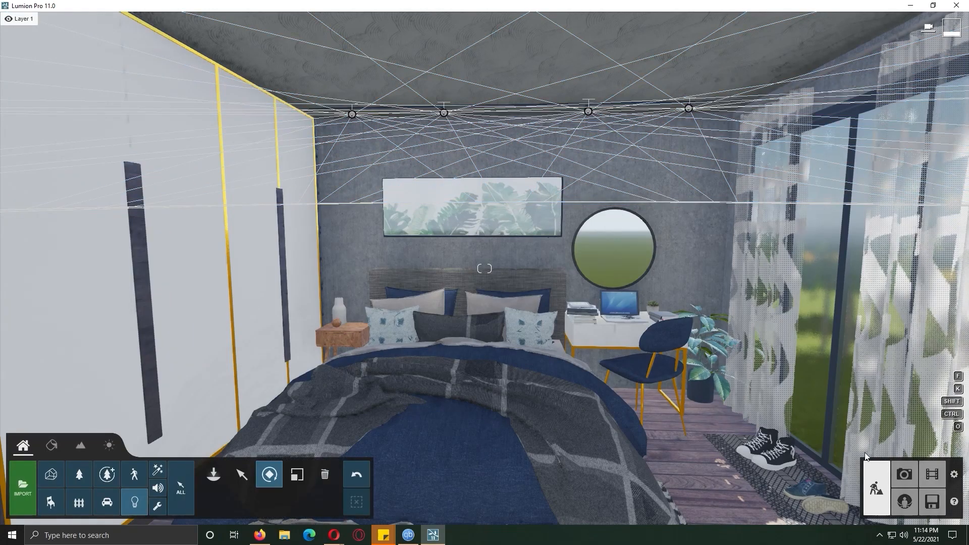
{"action": "left_click", "coordinate": [904, 474]}
{"action": "left_click", "coordinate": [132, 457]}
{"action": "left_click", "coordinate": [495, 182]}
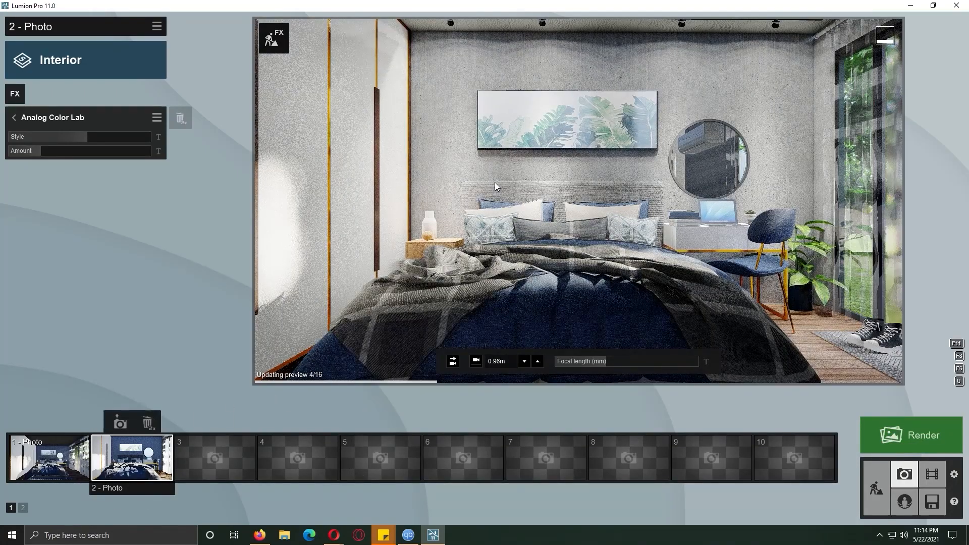
Step: Rotate the four Lamp12 spotlights to about 98° and preview photo 2 again
{"action": "left_click", "coordinate": [872, 492]}
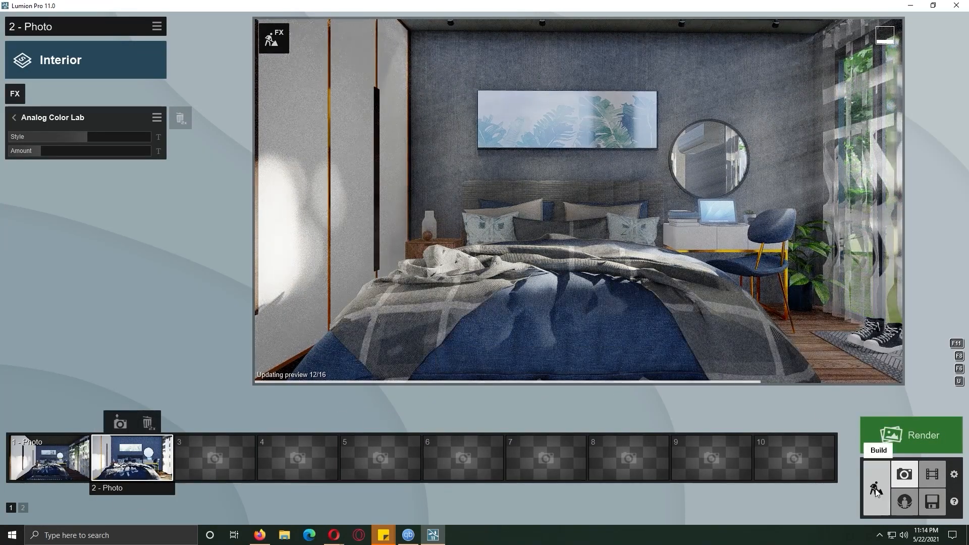
{"action": "left_click", "coordinate": [876, 488]}
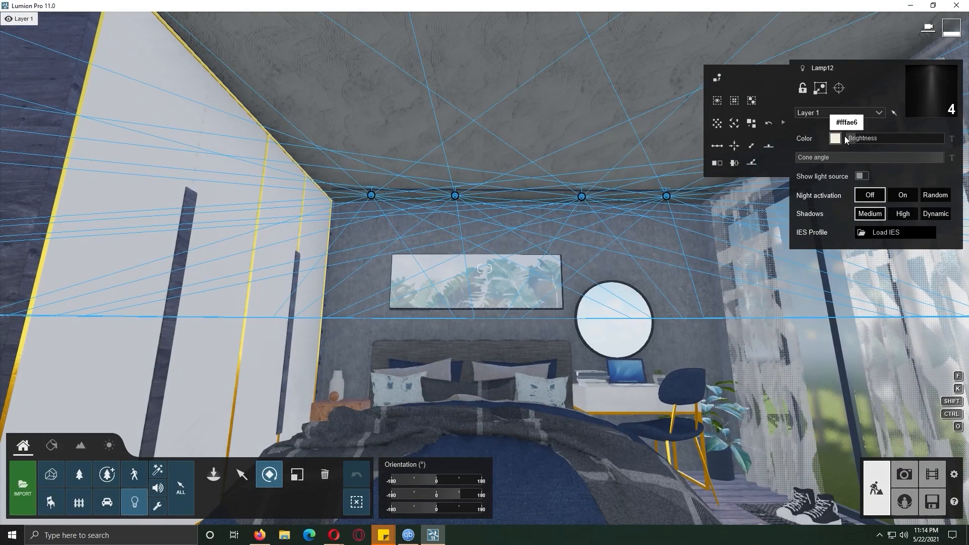
{"action": "left_click_drag", "start_coordinate": [447, 492], "coordinate": [727, 472]}
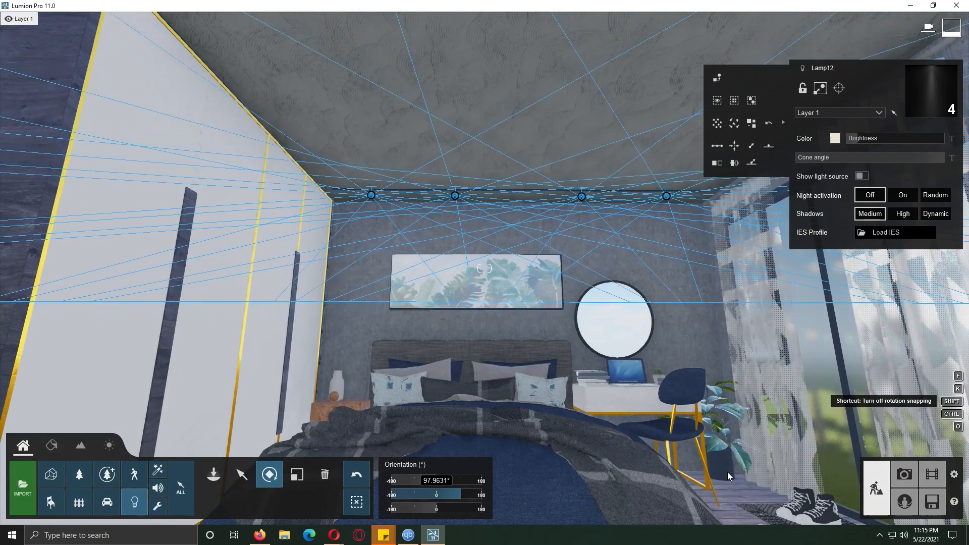
{"action": "left_click", "coordinate": [904, 475]}
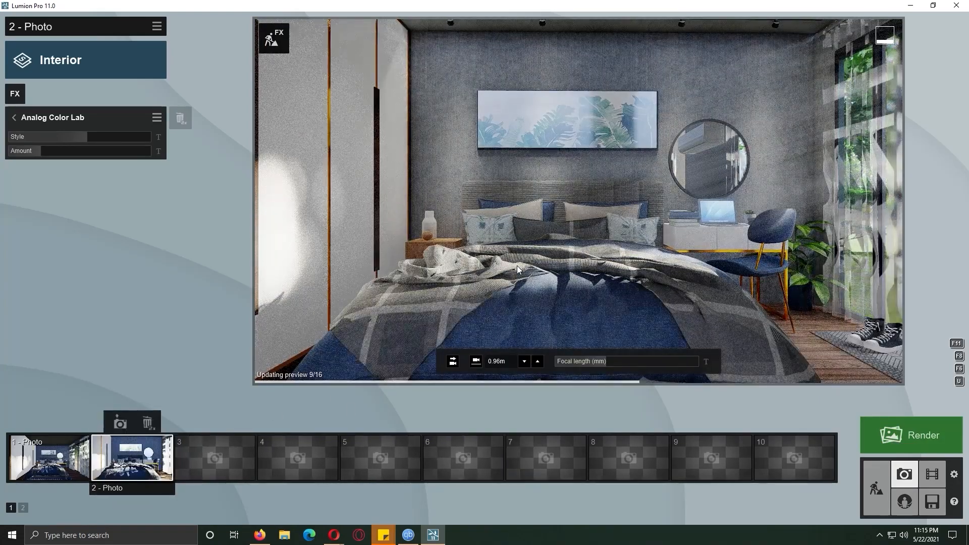
Step: Replace the four Lamp12 spotlights with Lamp03 and nudge their height on the ceiling track
{"action": "left_click", "coordinate": [876, 489]}
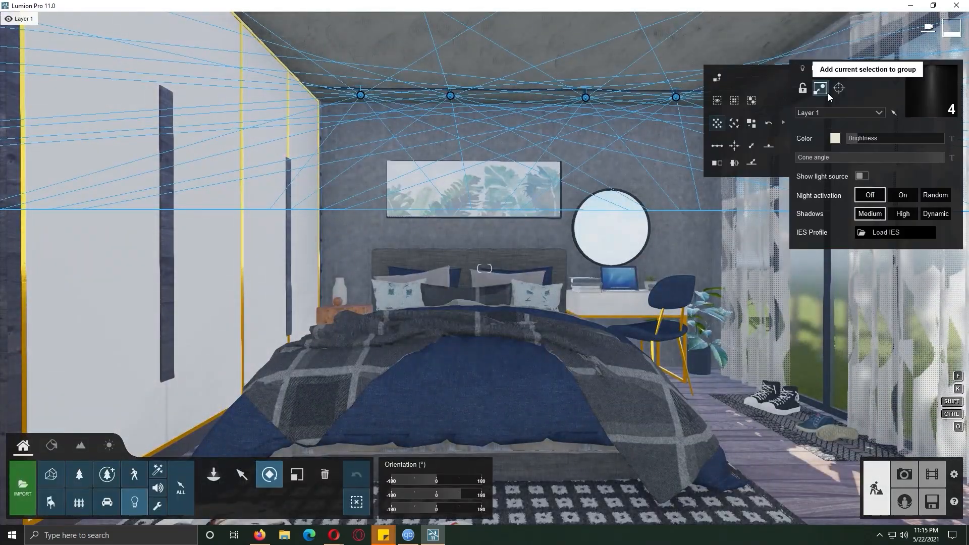
{"action": "left_click", "coordinate": [716, 81]}
{"action": "left_click", "coordinate": [168, 167]}
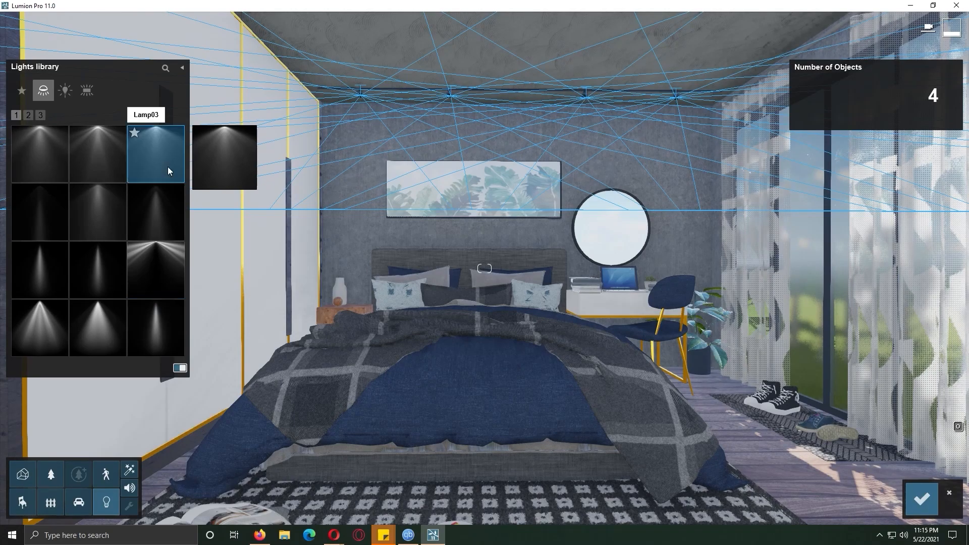
{"action": "left_click", "coordinate": [922, 498]}
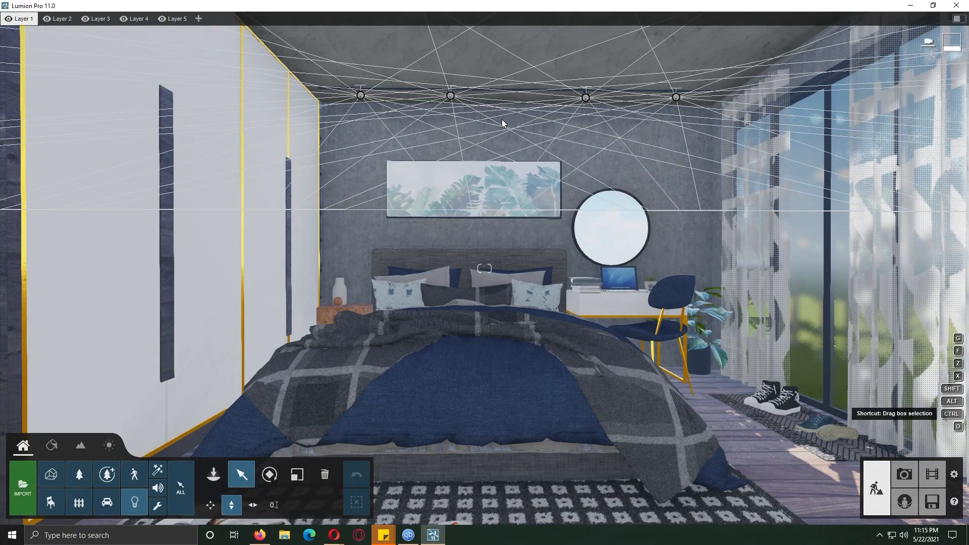
{"action": "left_click", "coordinate": [451, 96]}
{"action": "mouse_move", "coordinate": [451, 99]}
{"action": "left_mouse_down"}
{"action": "mouse_move", "coordinate": [459, 85]}
{"action": "mouse_move", "coordinate": [460, 97]}
{"action": "left_mouse_up"}
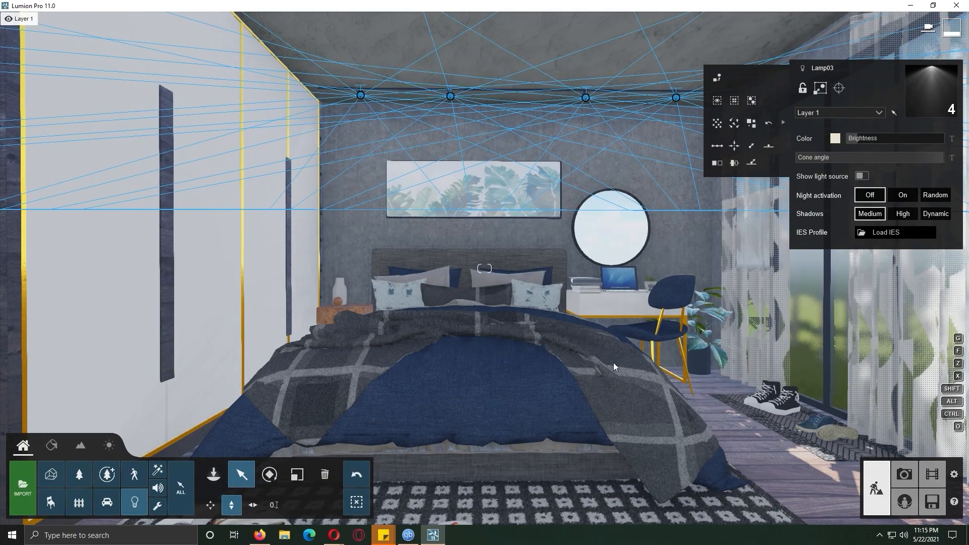
Step: Readjust the tilt of the four Lamp03 spotlights and check their light on the headboard wall with photo effects
{"action": "left_click", "coordinate": [270, 474]}
{"action": "left_click_drag", "start_coordinate": [437, 494], "coordinate": [462, 494]}
{"action": "right_click_drag", "start_coordinate": [475, 383], "coordinate": [394, 308]}
{"action": "right_click_drag", "start_coordinate": [656, 328], "coordinate": [825, 332]}
{"action": "left_click", "coordinate": [913, 476]}
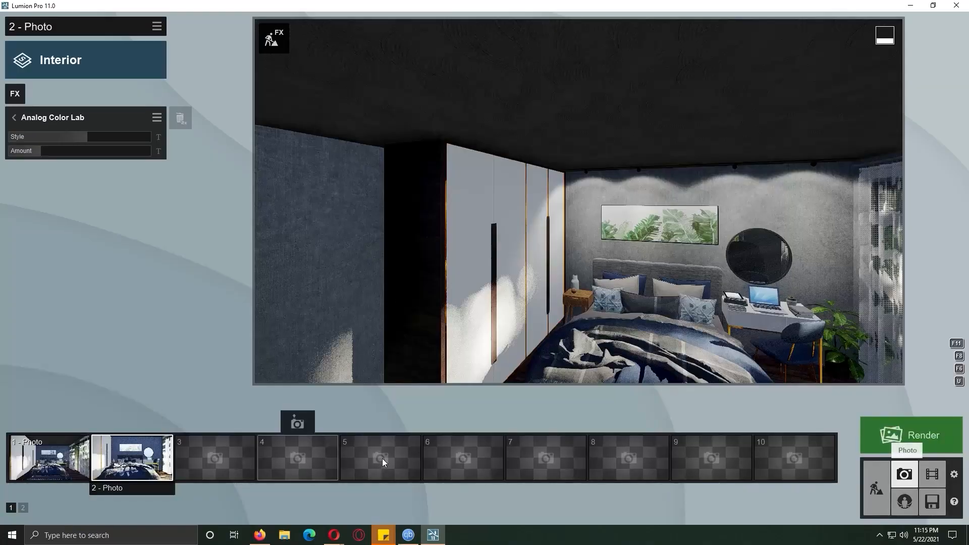
Step: Set the brightness of the four Lamp03 spotlights to about 1.4 and check their light in the photo previews
{"action": "left_click", "coordinate": [132, 423]}
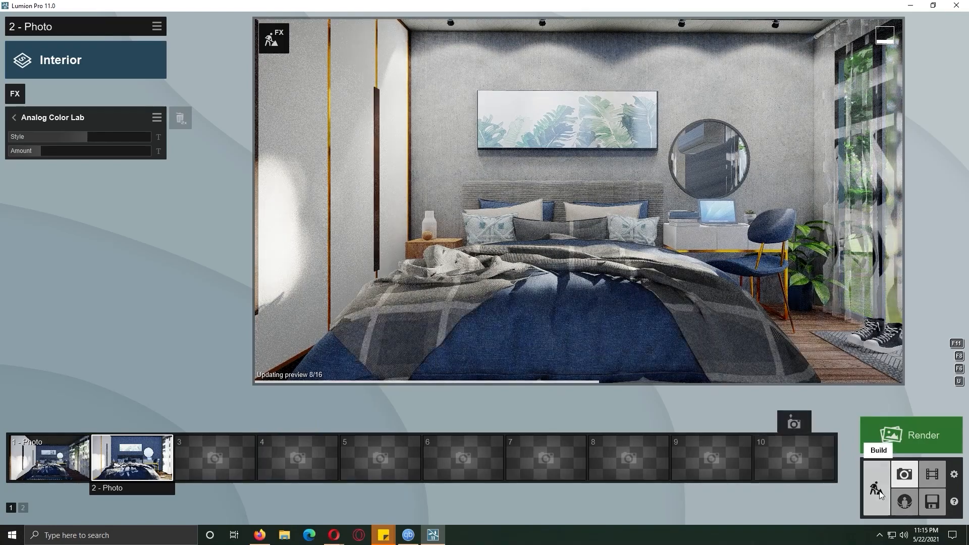
{"action": "left_click", "coordinate": [59, 474]}
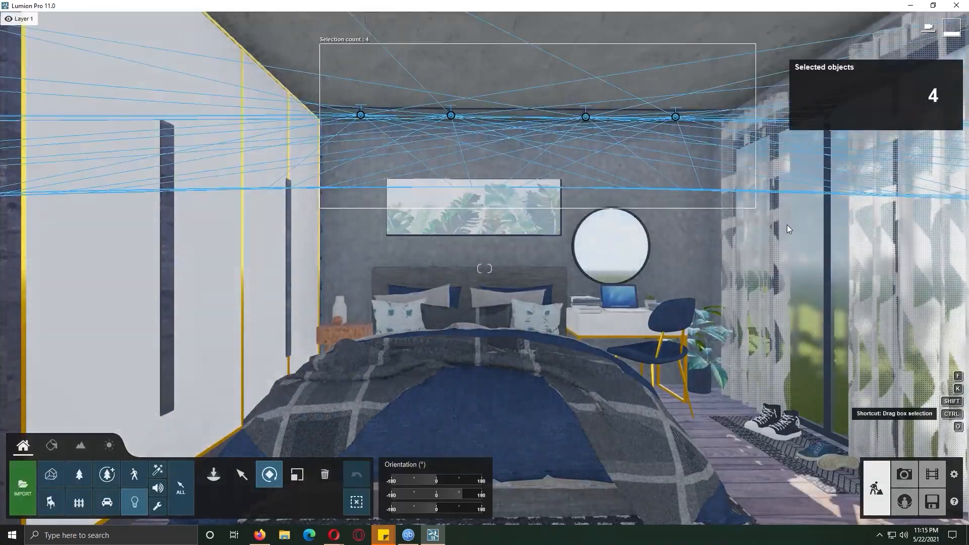
{"action": "left_click", "coordinate": [904, 474]}
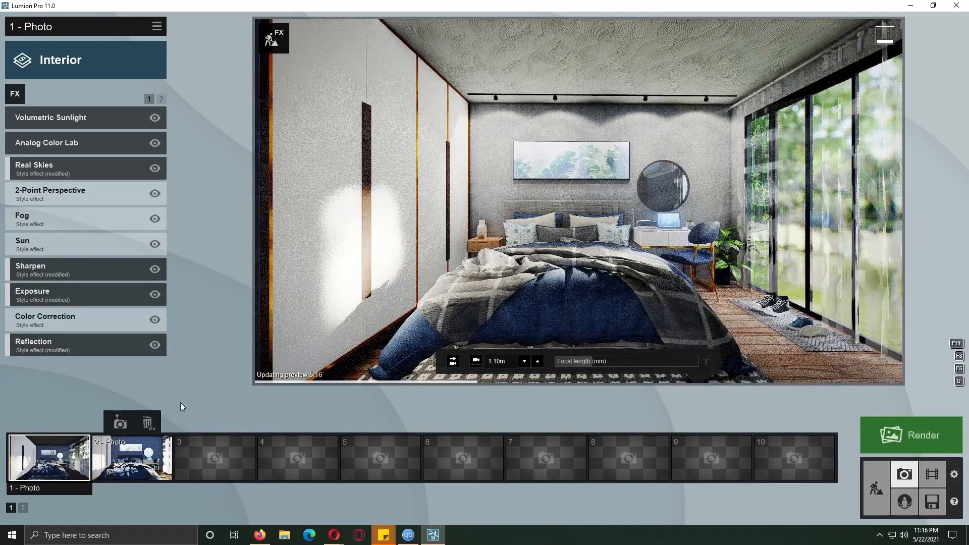
{"action": "left_click", "coordinate": [132, 454]}
{"action": "left_click", "coordinate": [486, 291]}
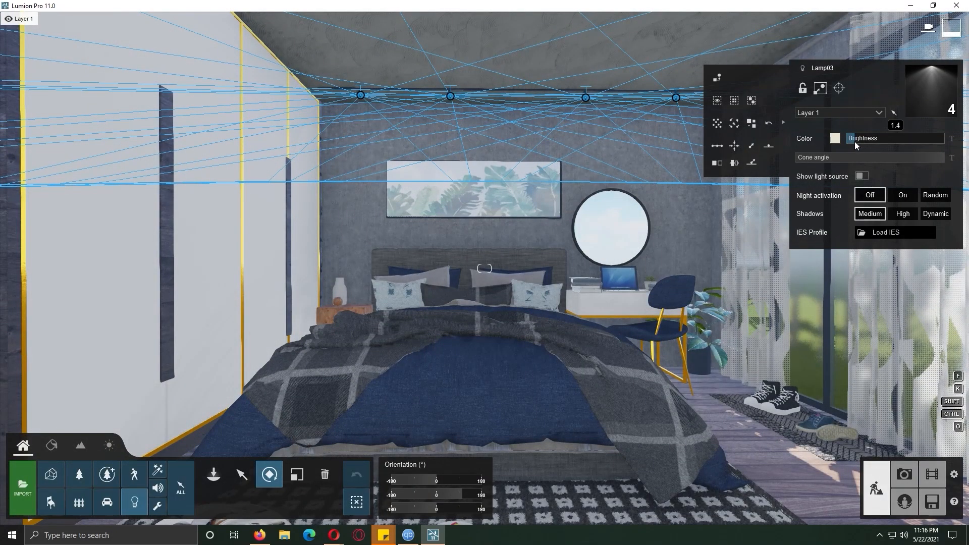
{"action": "left_click", "coordinate": [906, 474]}
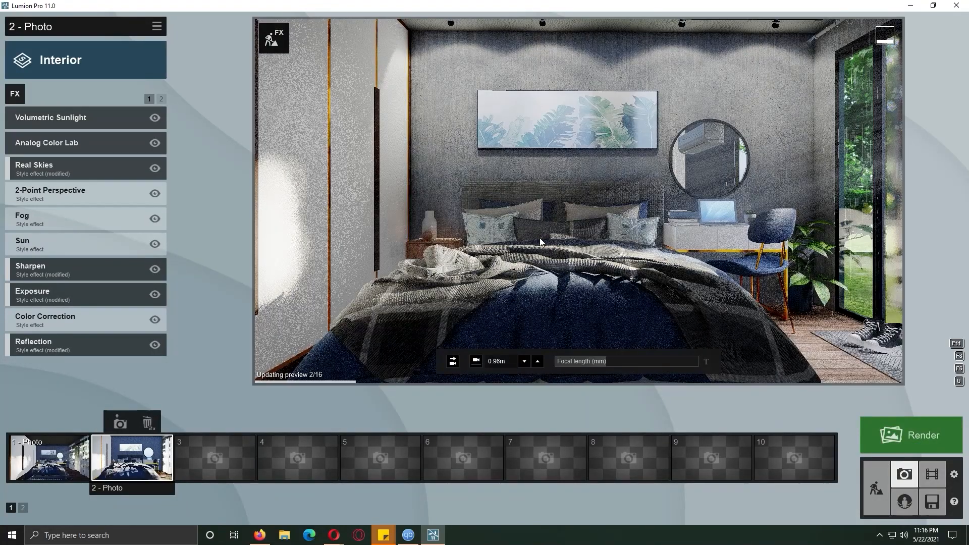
{"action": "left_click", "coordinate": [876, 485]}
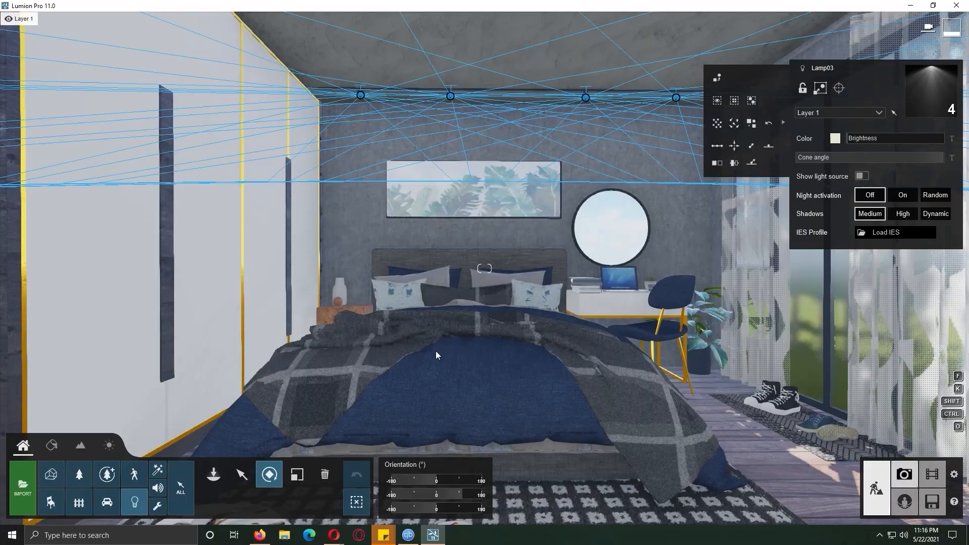
{"action": "left_click", "coordinate": [905, 474]}
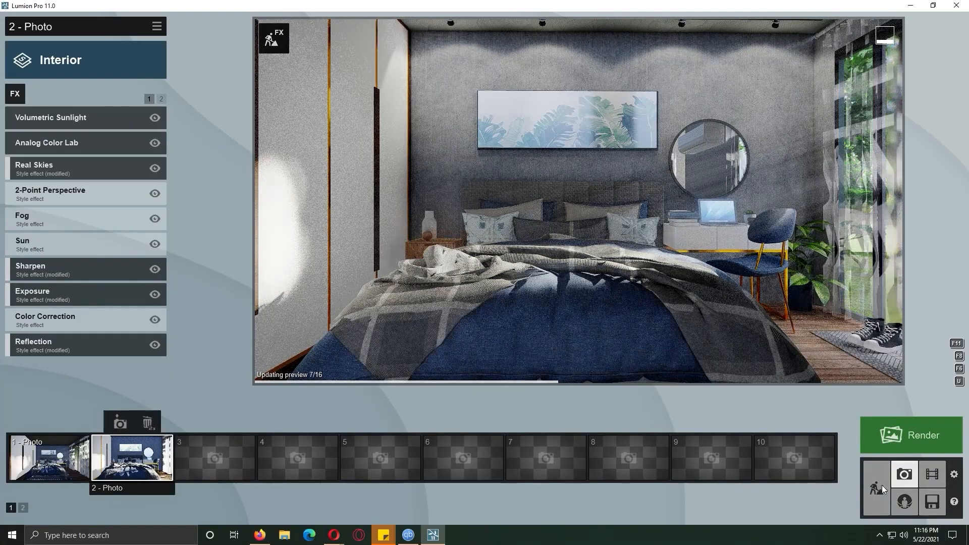
{"action": "left_click", "coordinate": [878, 488]}
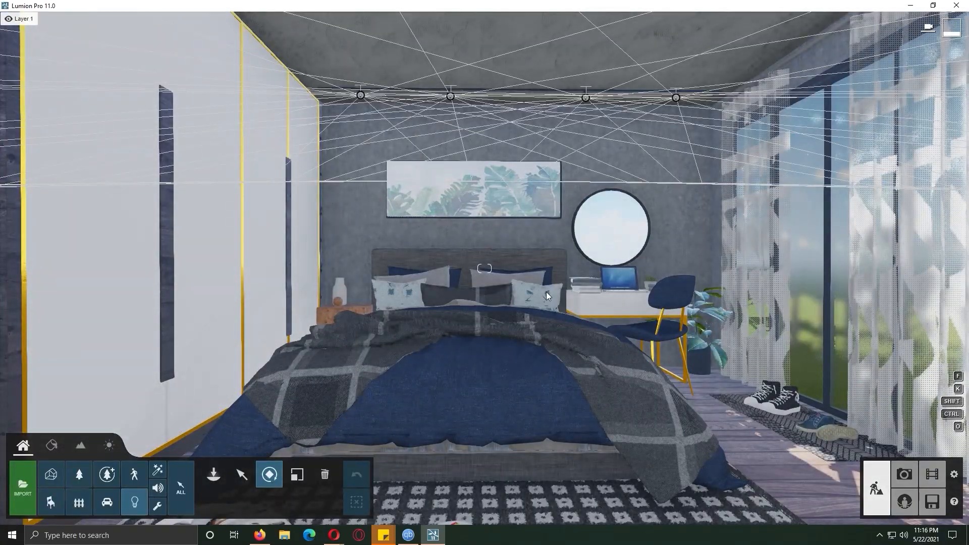
Step: Name layer 2 "ies lights", hide it, and move the four Lamp03 spotlights onto it
{"action": "left_click_drag", "start_coordinate": [305, 66], "coordinate": [849, 189], "text": "ctrl"}
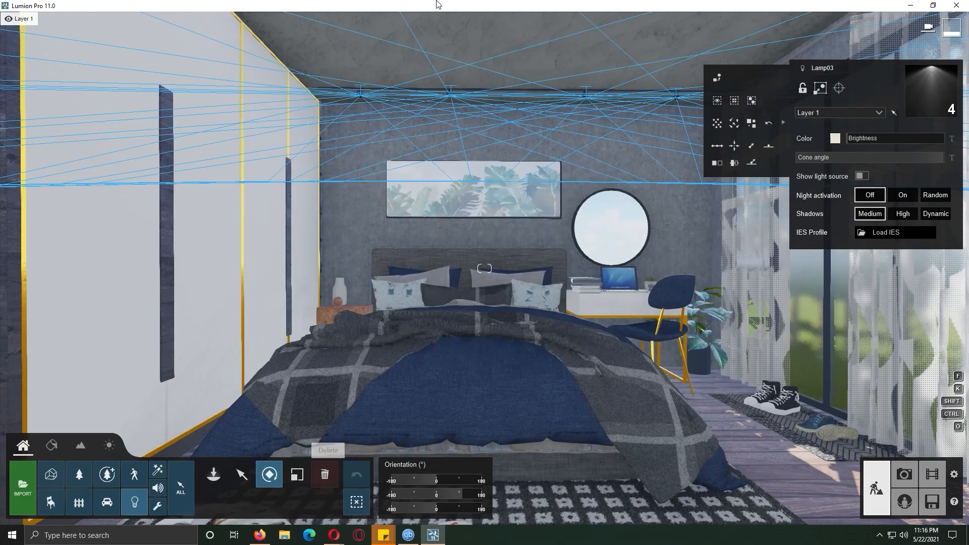
{"action": "mouse_move", "coordinate": [178, 22]}
{"action": "left_click", "coordinate": [60, 19]}
{"action": "type", "text": "ies lig"}
{"action": "left_click", "coordinate": [139, 86]}
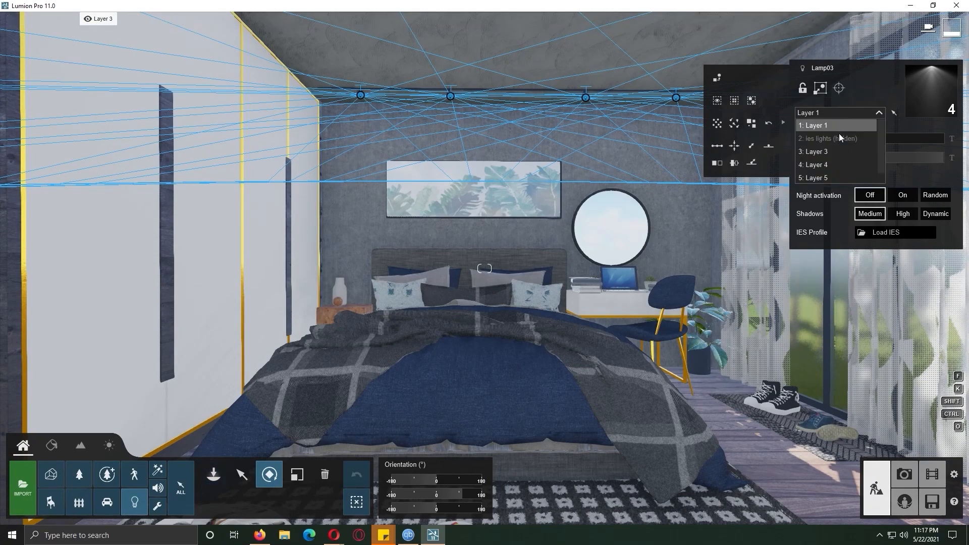
{"action": "left_click", "coordinate": [838, 138]}
Step: Place a line light on the ceiling track in front of the headboard wall
{"action": "left_click", "coordinate": [214, 474]}
{"action": "left_click", "coordinate": [86, 91]}
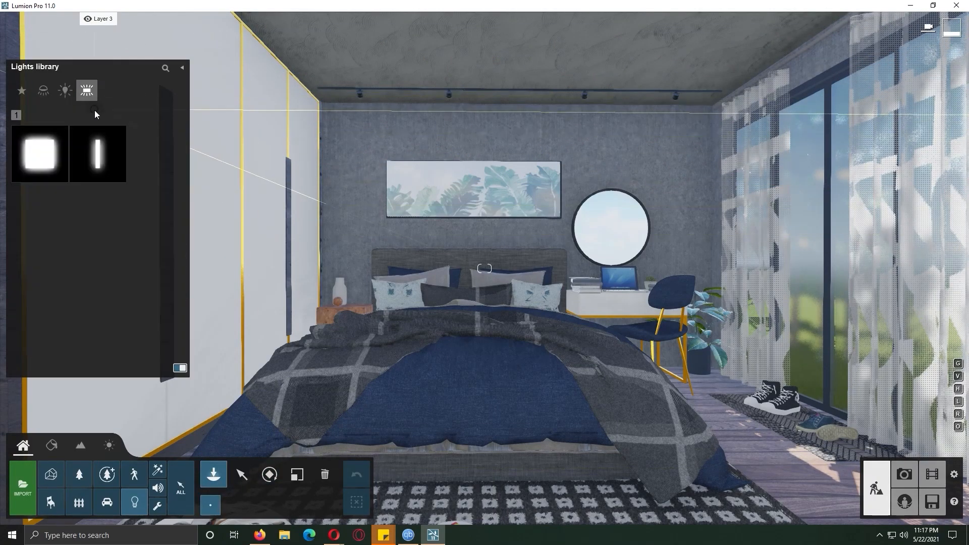
{"action": "left_click", "coordinate": [97, 154]}
{"action": "left_click", "coordinate": [522, 92]}
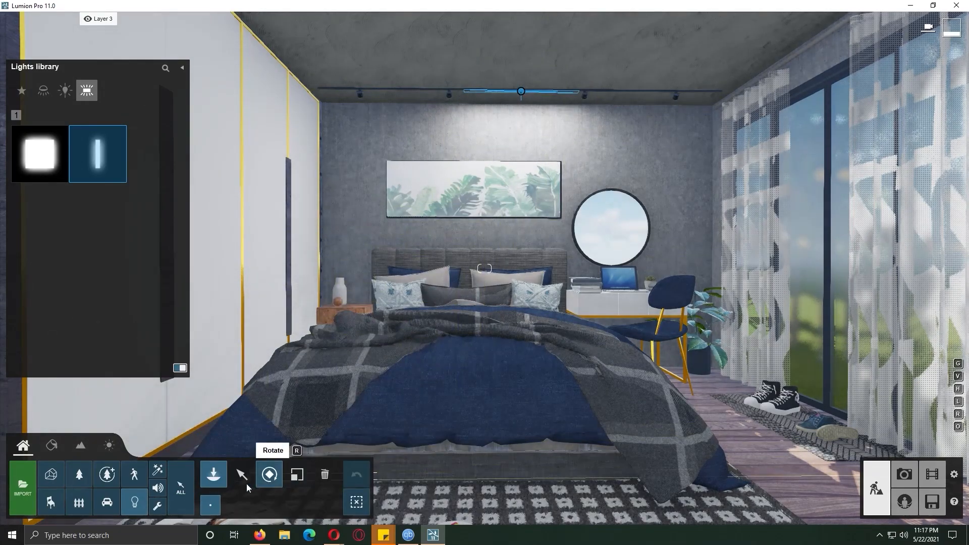
Step: Set the line light's width to 3.3 m and lower its brightness slightly
{"action": "left_click", "coordinate": [247, 483]}
{"action": "left_click", "coordinate": [523, 93]}
{"action": "left_click_drag", "start_coordinate": [846, 207], "coordinate": [883, 198]}
{"action": "left_click_drag", "start_coordinate": [868, 146], "coordinate": [865, 147]}
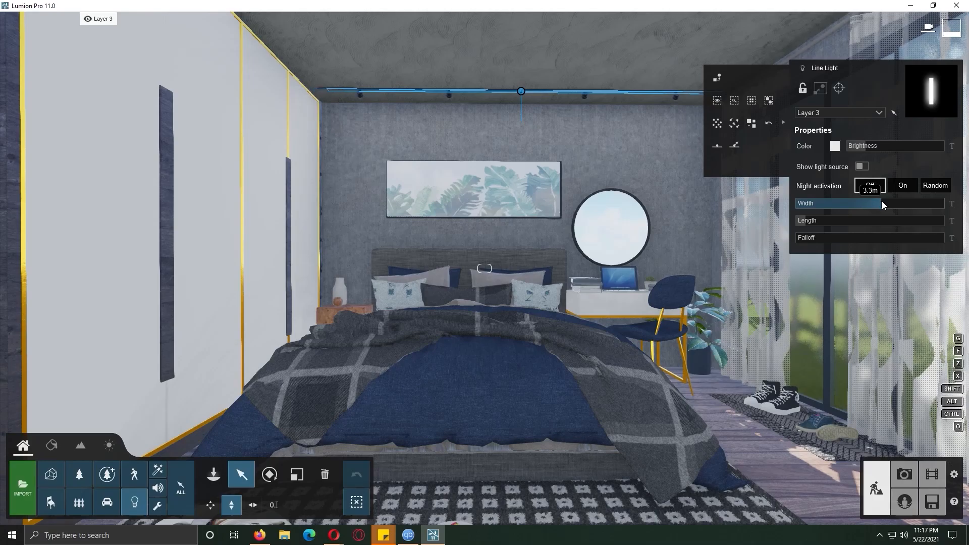
Step: Preview the line light's effect in photo 2 and photo 1, updating photo 2's stored camera view
{"action": "left_click", "coordinate": [904, 474]}
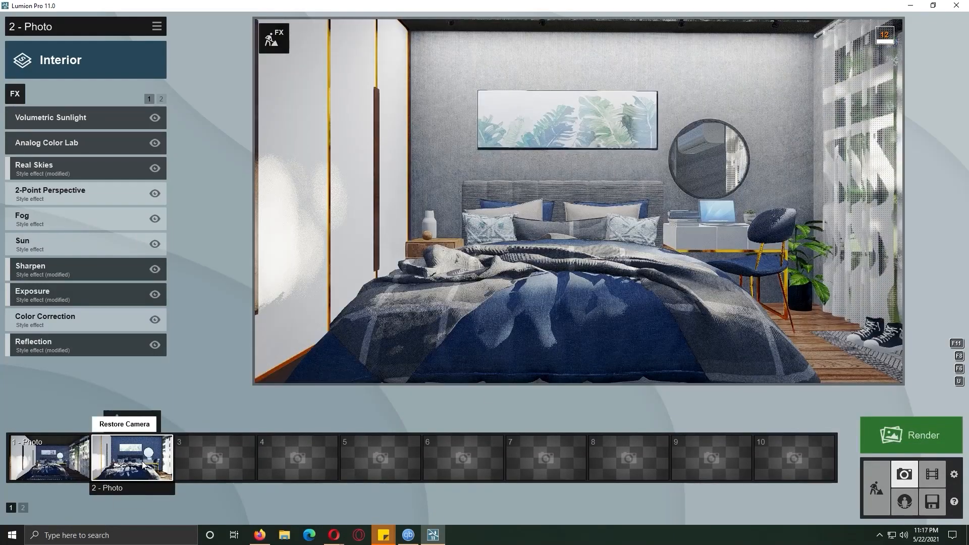
{"action": "left_click", "coordinate": [887, 488]}
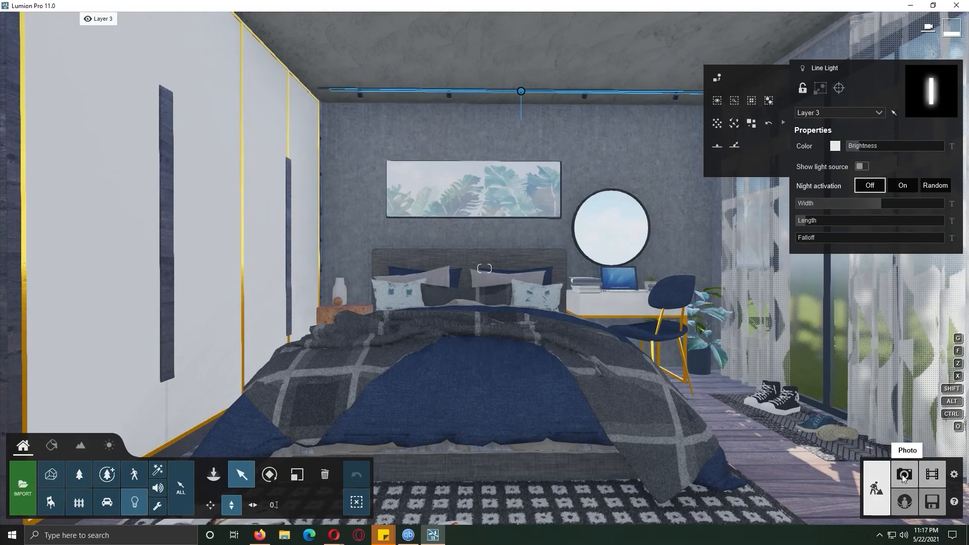
{"action": "left_click", "coordinate": [905, 475]}
{"action": "left_click", "coordinate": [120, 423]}
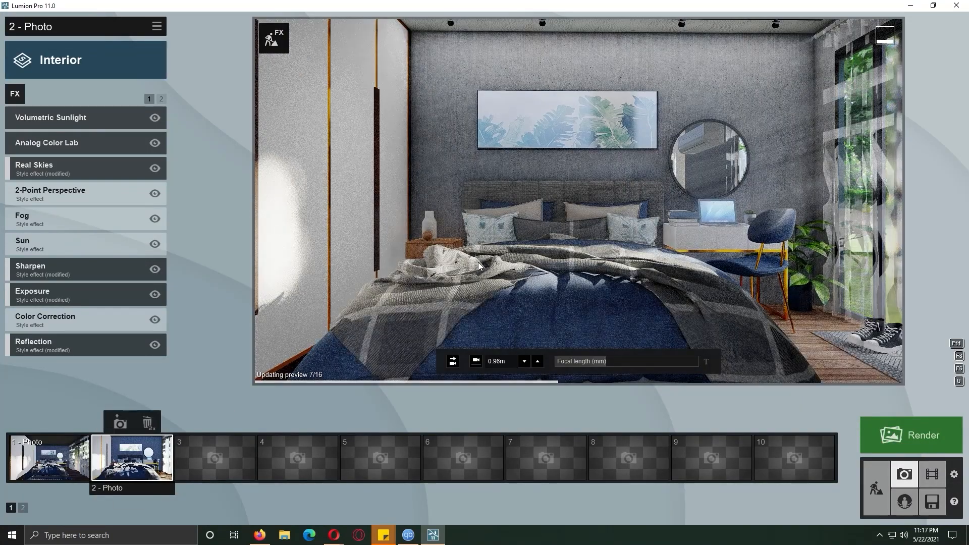
{"action": "left_click", "coordinate": [453, 361]}
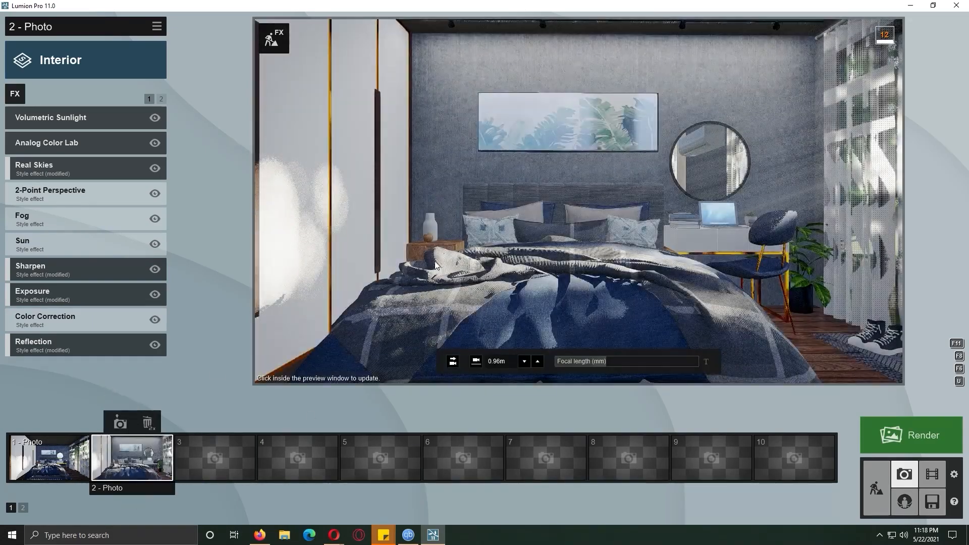
{"action": "left_click", "coordinate": [48, 456]}
{"action": "left_click", "coordinate": [541, 271]}
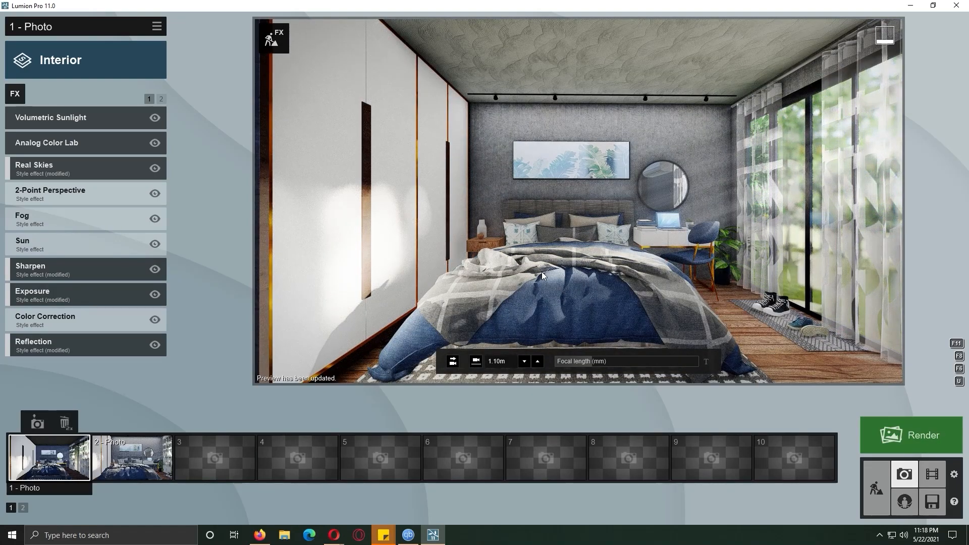
Step: Start a photo set render of both photos at Print size 3840x2160 with the D, L and M additional outputs
{"action": "left_click", "coordinate": [911, 435]}
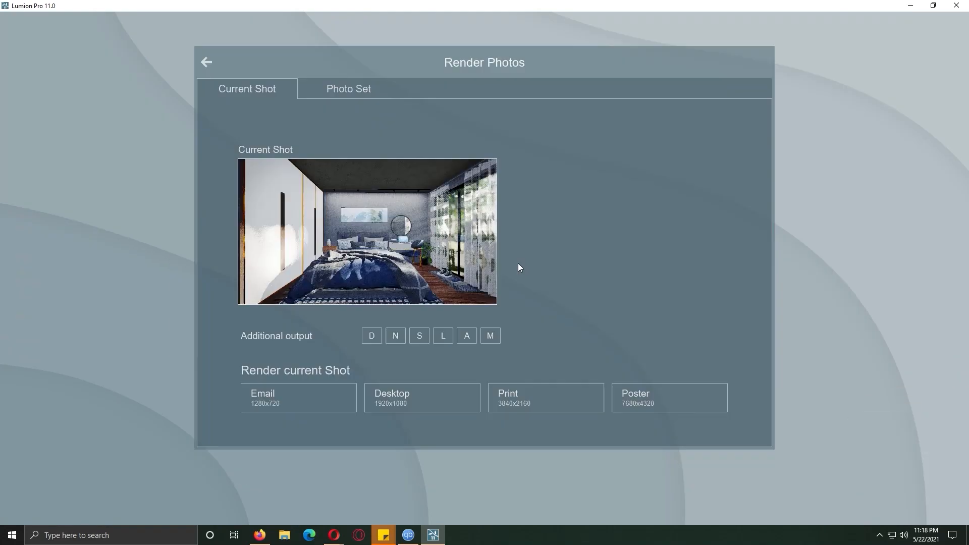
{"action": "left_click", "coordinate": [347, 89]}
{"action": "left_click", "coordinate": [372, 260]}
{"action": "left_click", "coordinate": [445, 259]}
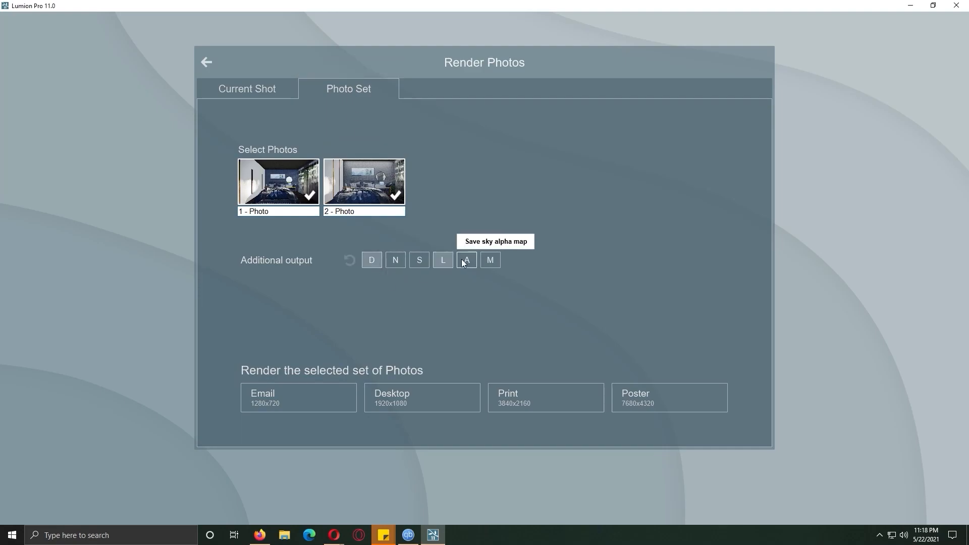
{"action": "left_click", "coordinate": [483, 262]}
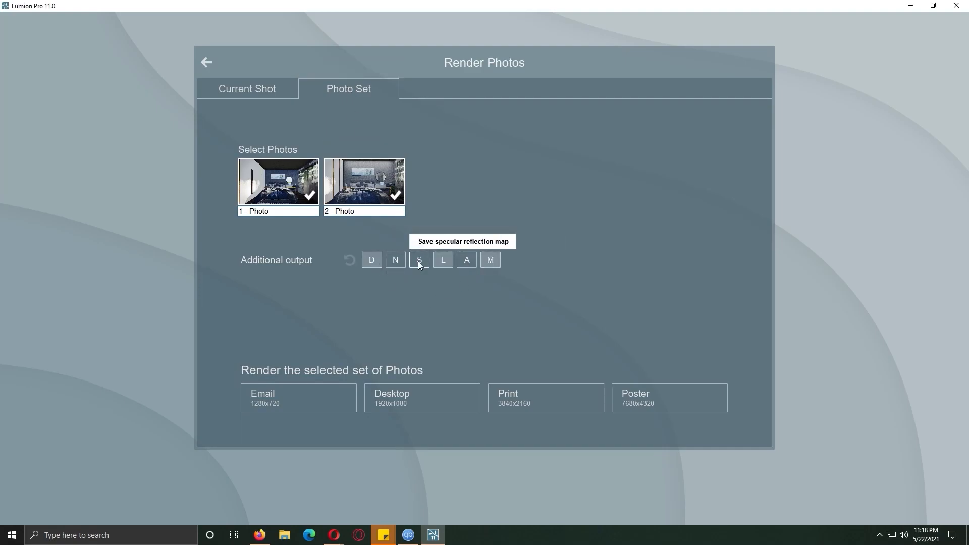
{"action": "left_click", "coordinate": [538, 402]}
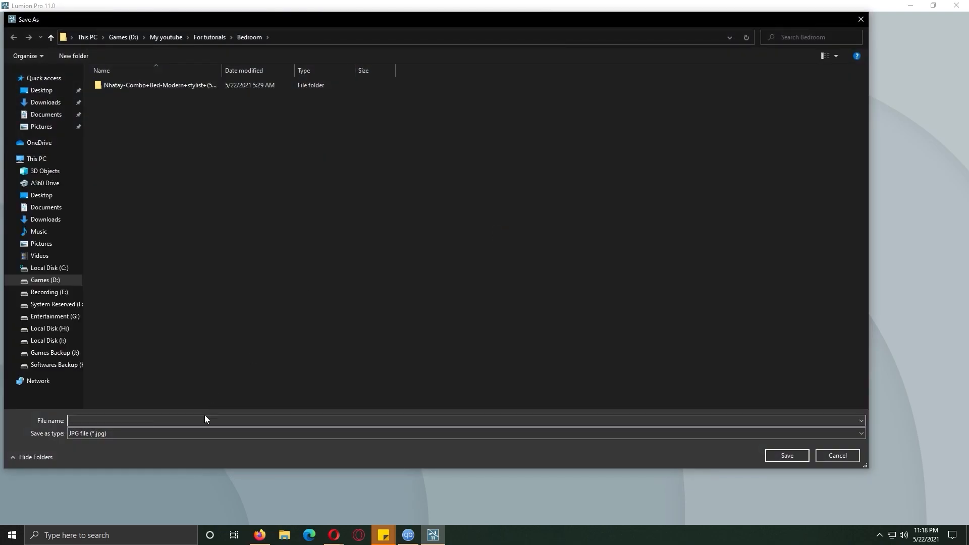
Step: Create a Renders folder inside the Bedroom folder and save the rendered photos there as Final in JPG format
{"action": "left_click", "coordinate": [74, 55]}
{"action": "type", "text": "Renders"}
{"action": "key", "text": "Return"}
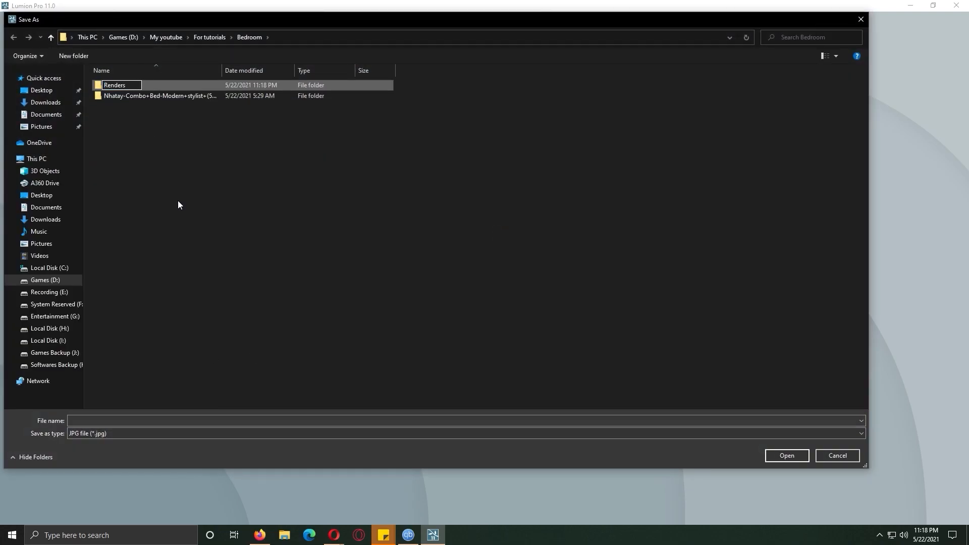
{"action": "key", "text": "Return"}
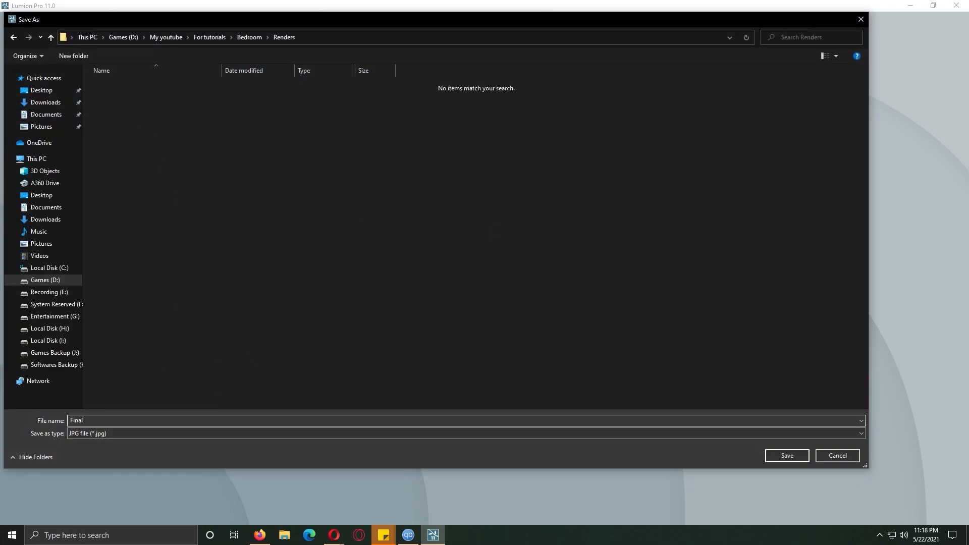
{"action": "type", "text": "Final"}
{"action": "key", "text": "Return"}
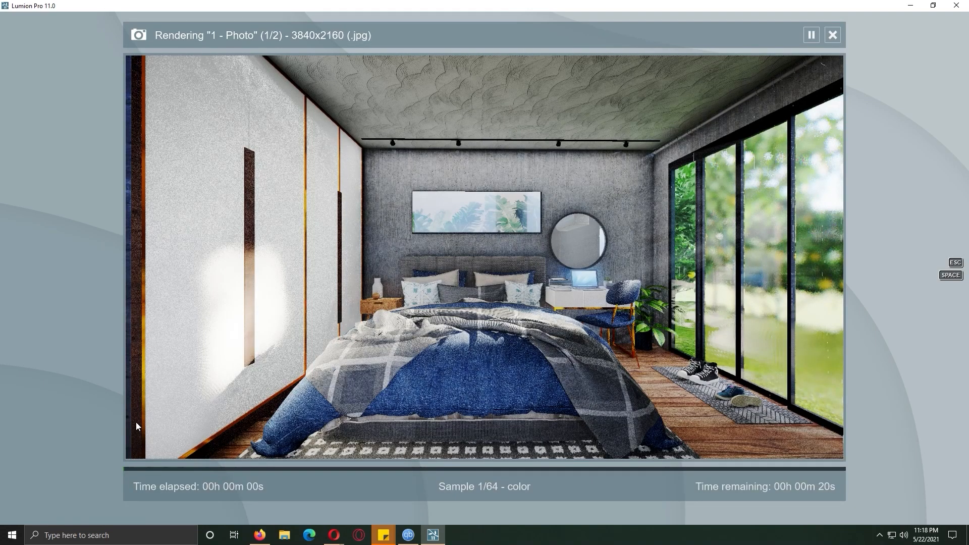